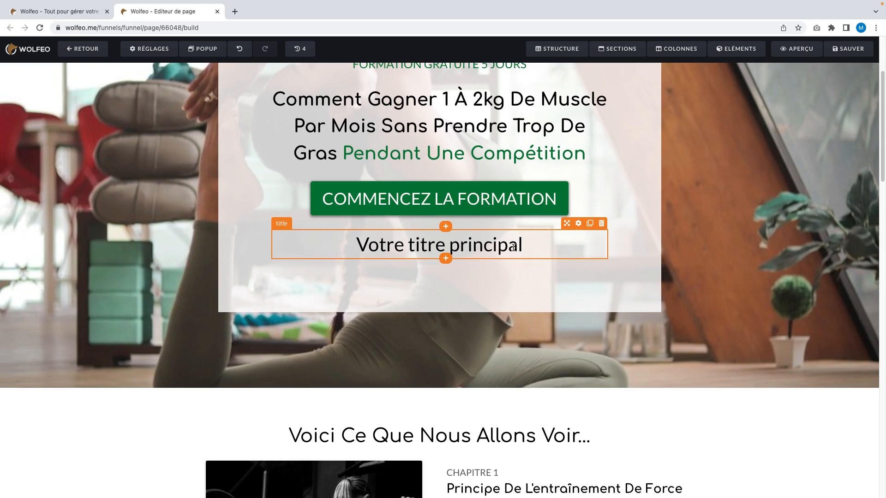
Step: Move the "Votre titre principal" title between the headline and the COMMENCEZ LA FORMATION button
left_click(578, 224)
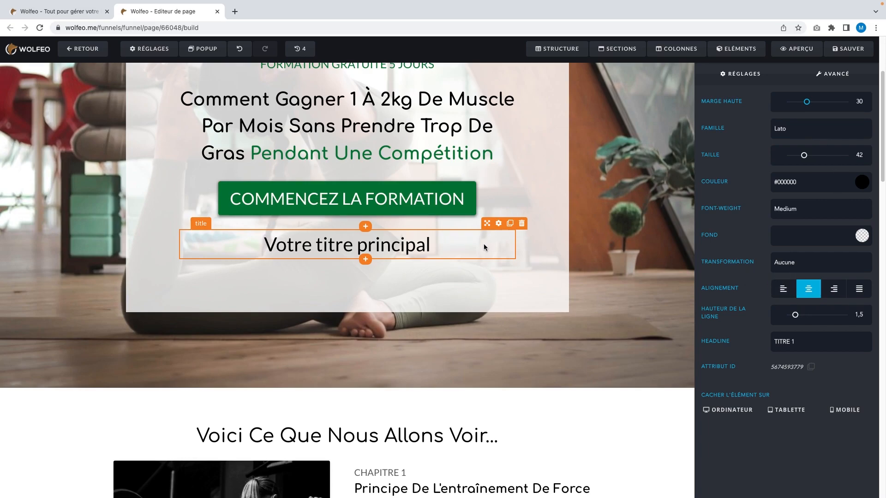
left_click(551, 259)
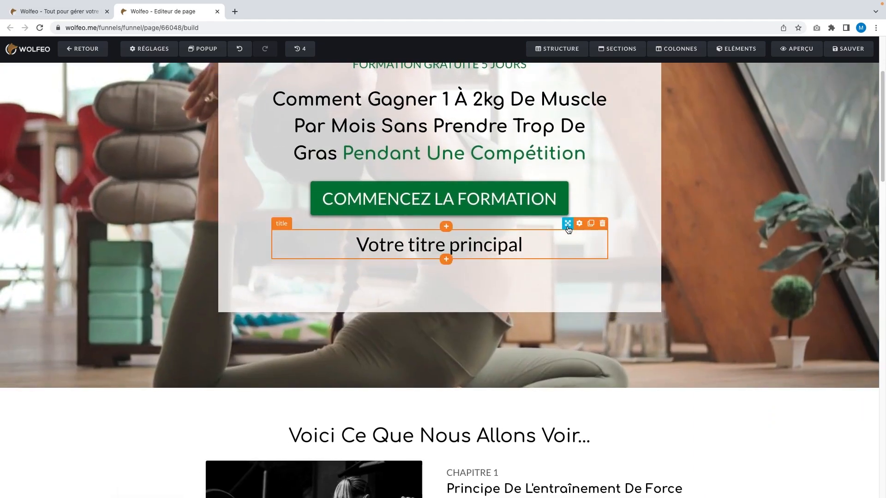
left_click_drag(568, 229, 560, 162)
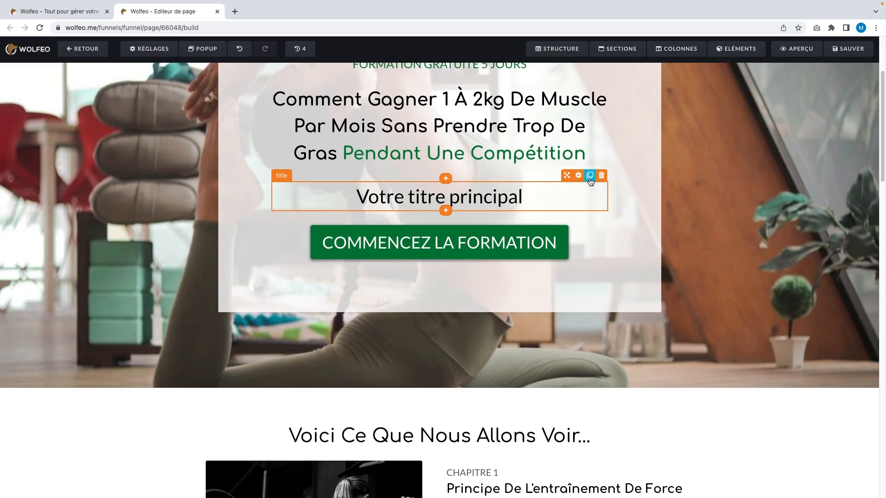
Step: Duplicate the "Votre titre principal" title, and delete both the copy and the original
left_click(590, 177)
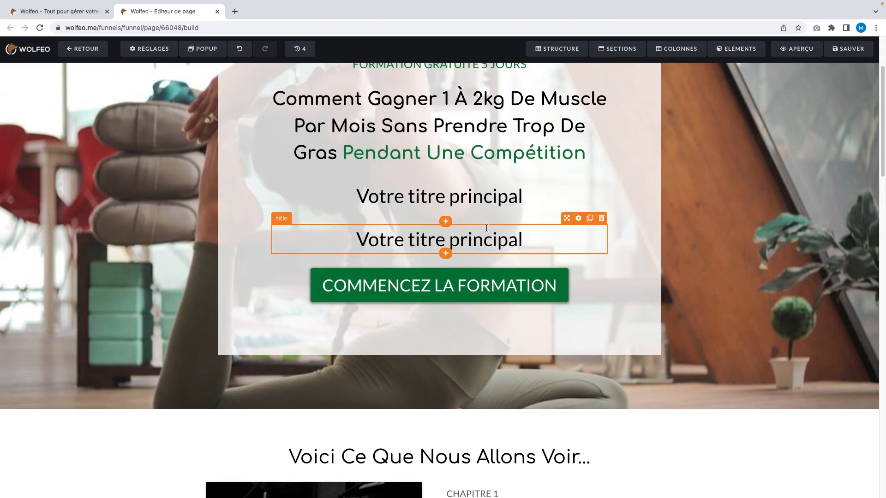
left_click(603, 220)
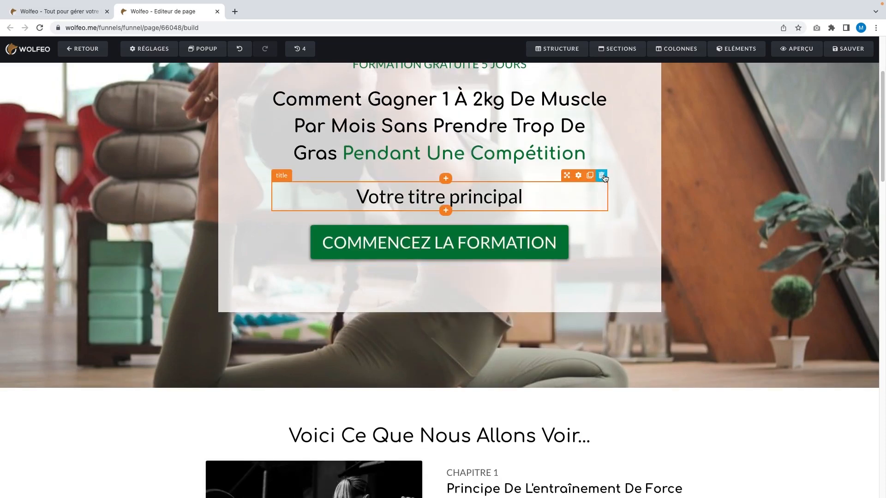
left_click(602, 176)
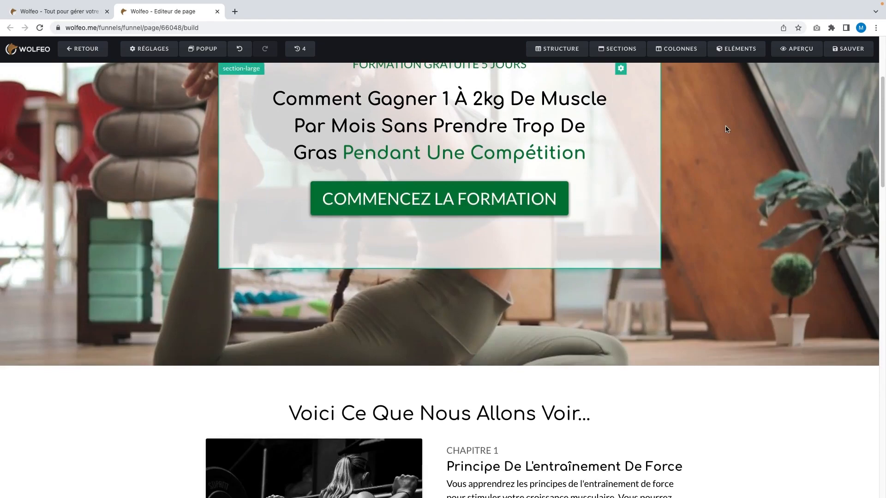
Step: Add a text element directly below the COMMENCEZ LA FORMATION button and start editing it
left_click(744, 51)
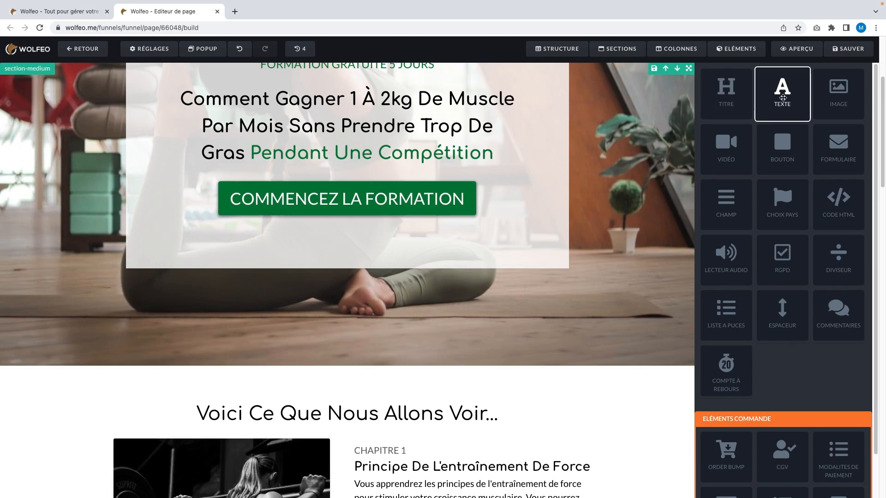
left_click_drag(782, 97, 384, 220)
left_click(419, 244)
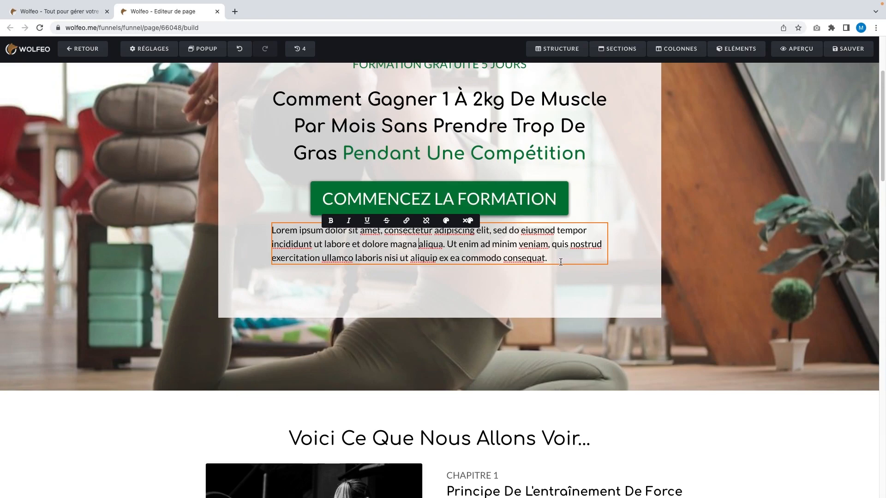
Step: Format the last sentence of the text block, starting at "Ut enim ad minim veniam", as bold and italic
left_click_drag(561, 262, 447, 244)
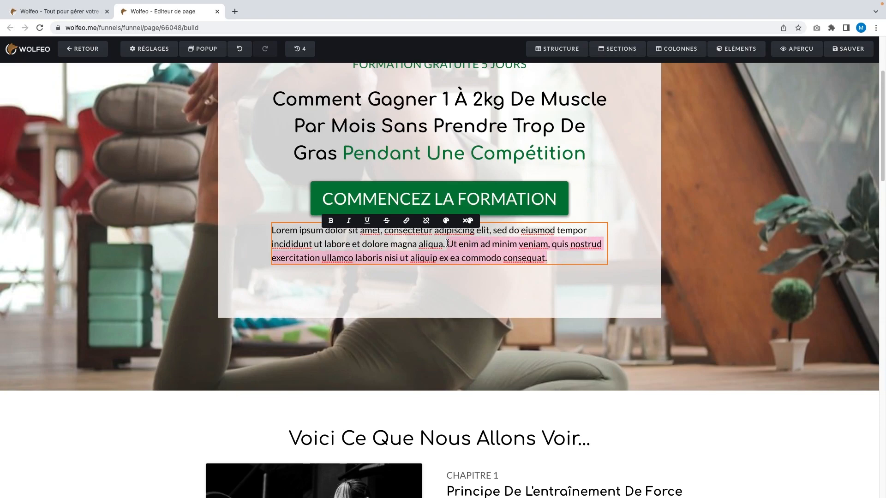
left_click(550, 259)
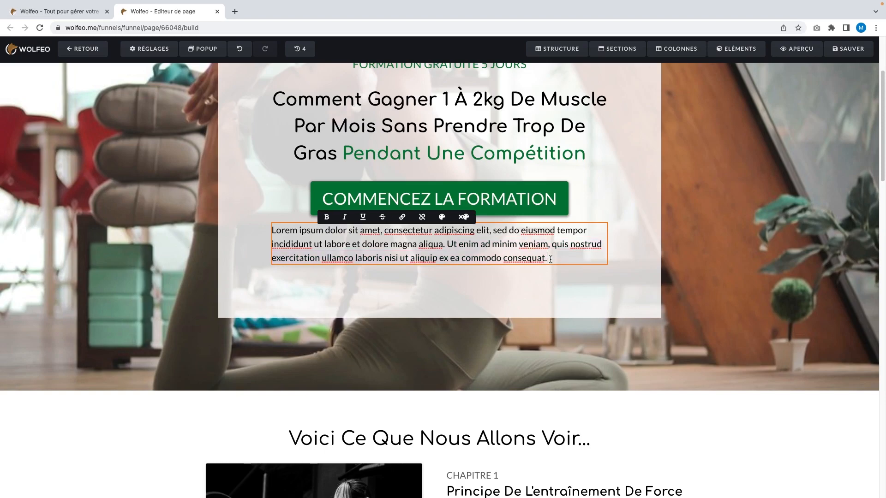
left_click_drag(551, 259, 446, 243)
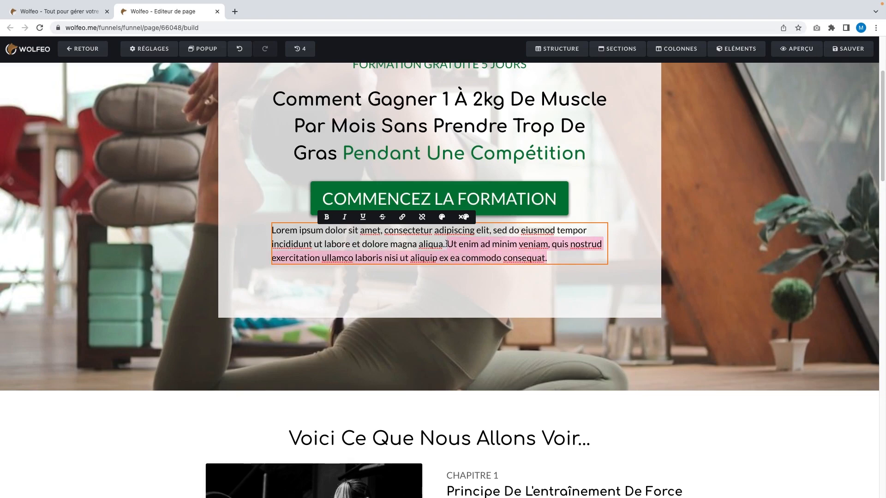
left_click(327, 218)
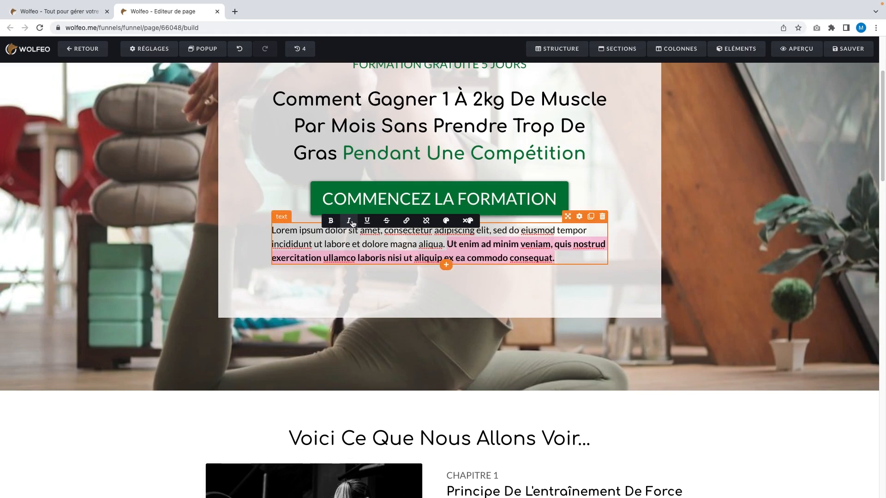
left_click(350, 222)
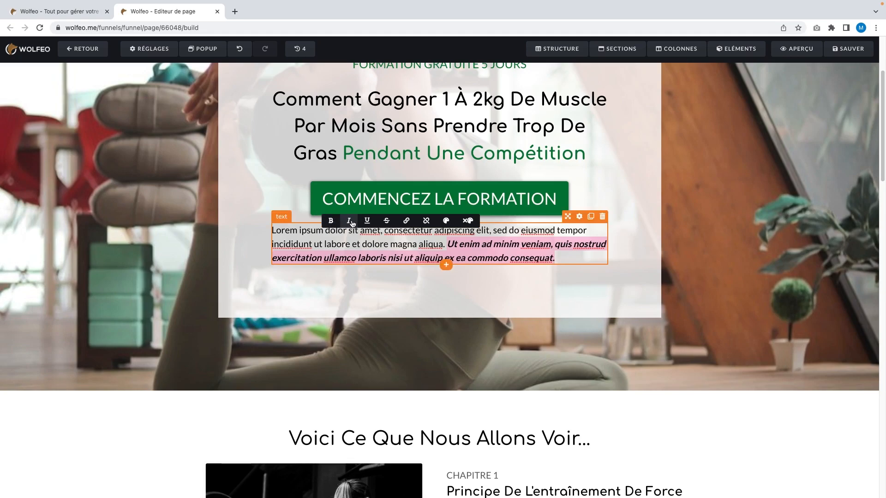
left_click(376, 236)
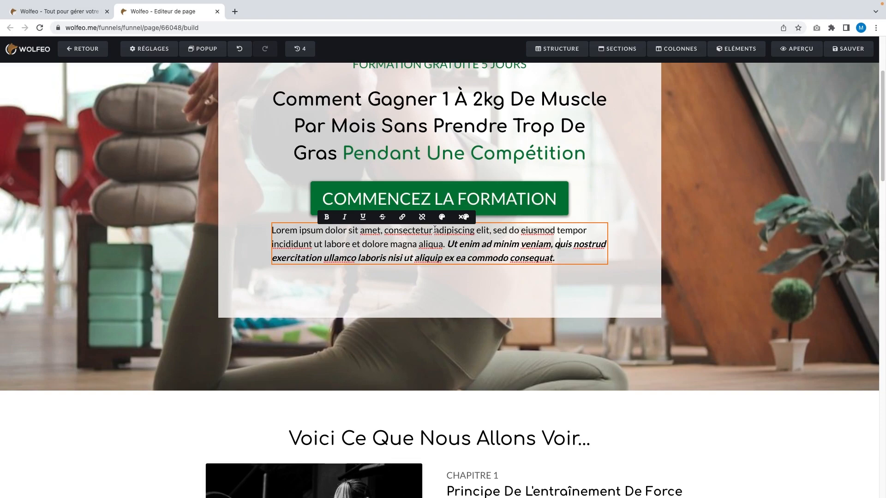
Step: Link the words "adipiscing elit" in the text block to the https address of the personal website
left_click_drag(435, 229, 488, 233)
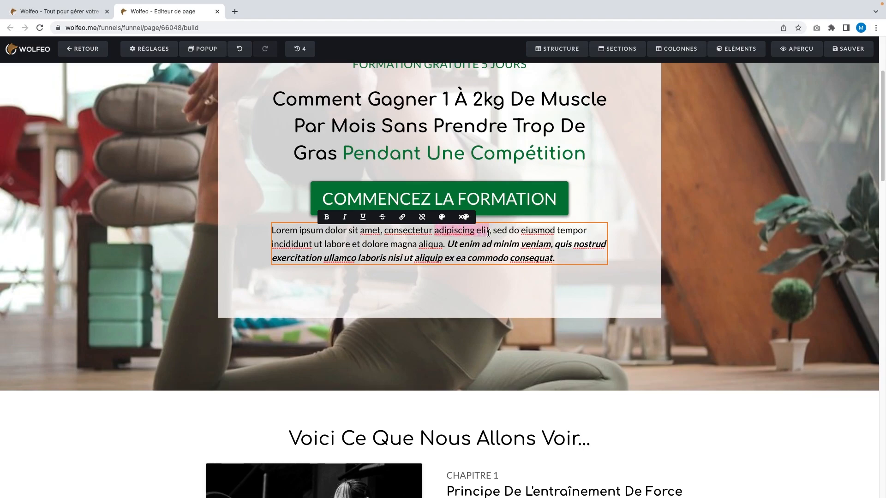
left_click(402, 224)
left_click(399, 79)
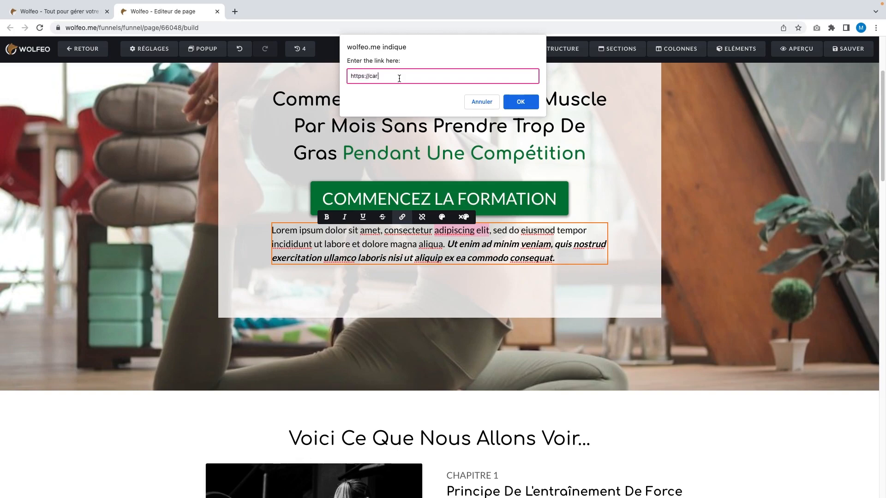
type("carolinemartin.eu")
left_click(520, 102)
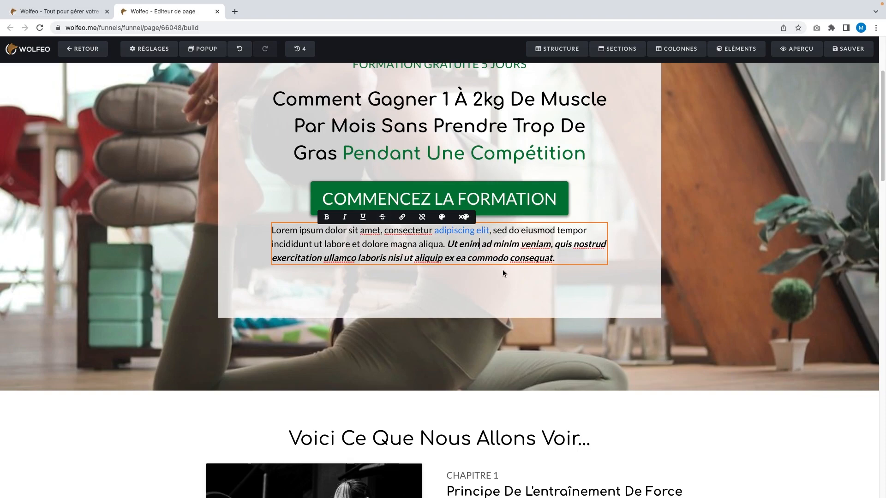
Step: Colour the text from "quis nostrud" to "consequat." magenta pink
left_click_drag(566, 261, 556, 245)
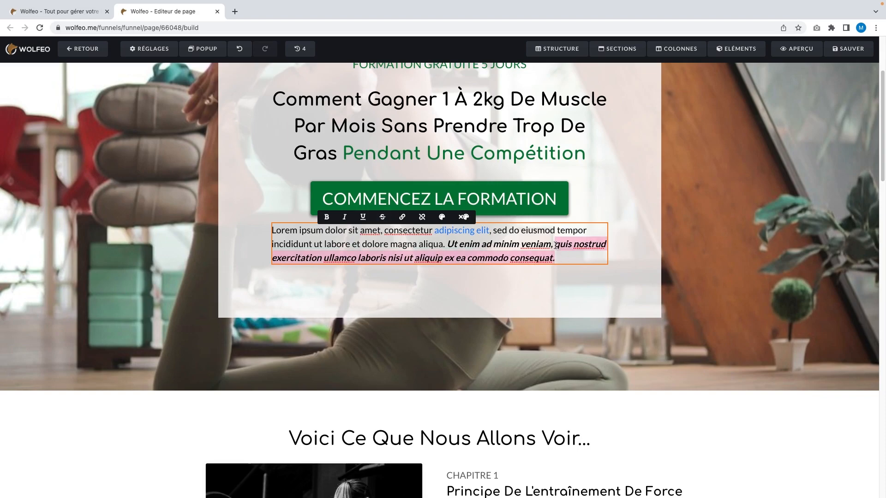
left_click(441, 216)
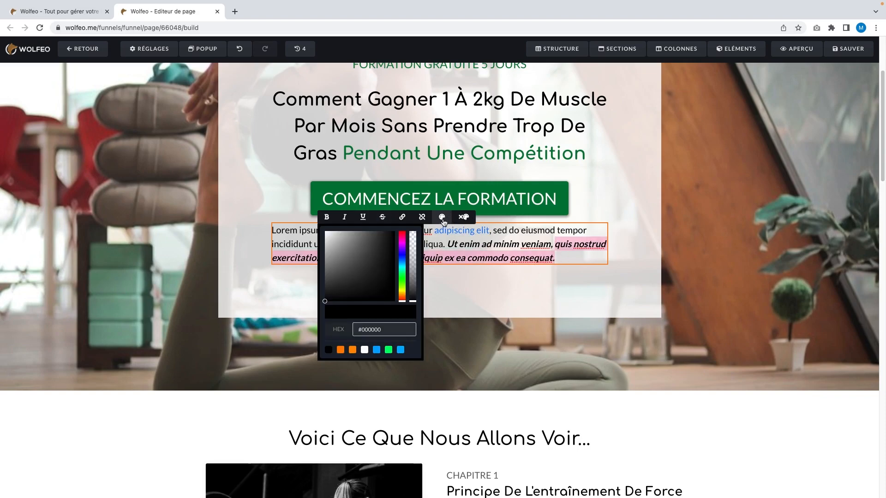
left_click(402, 257)
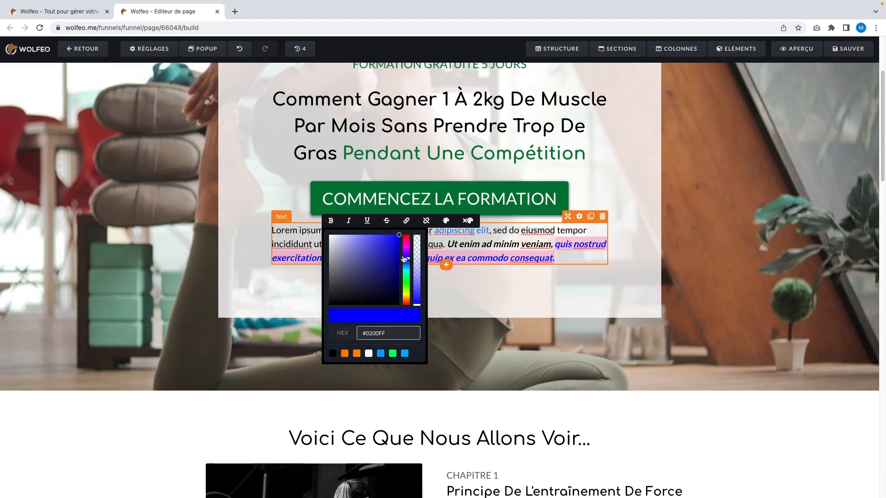
left_click(409, 246)
left_click(565, 259)
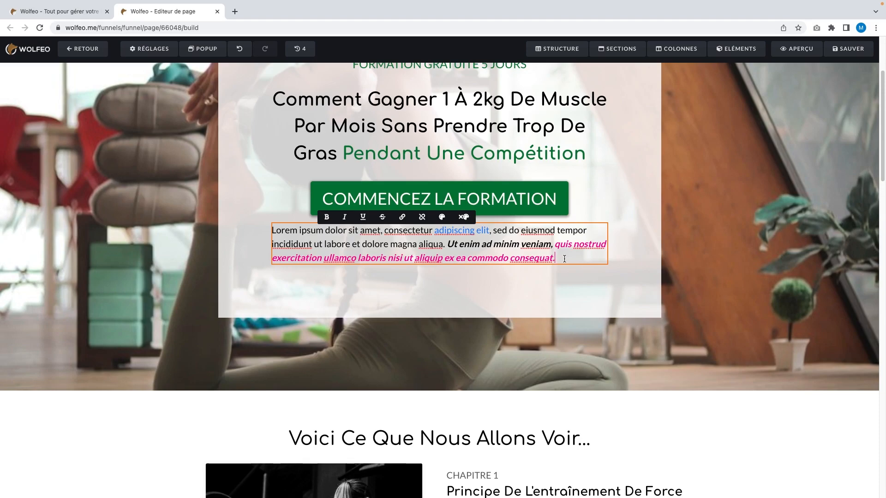
left_click(610, 251)
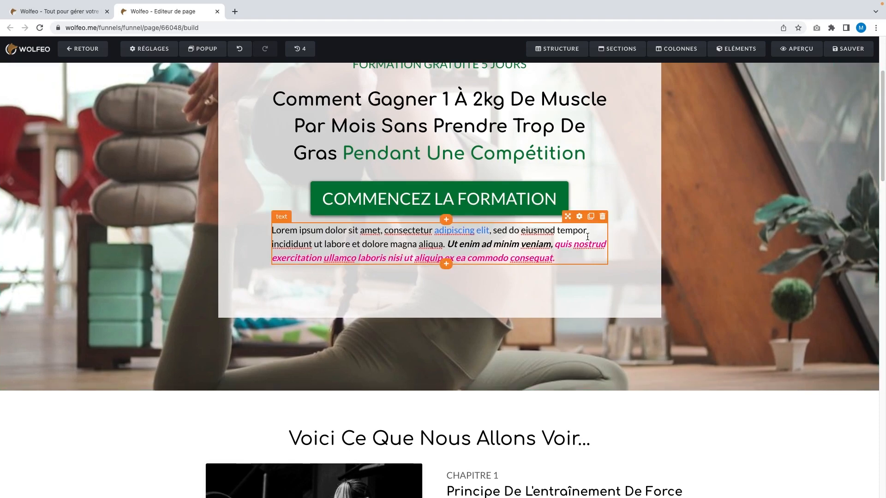
Step: Add an image element below the text block and set its width to 506
left_click(735, 49)
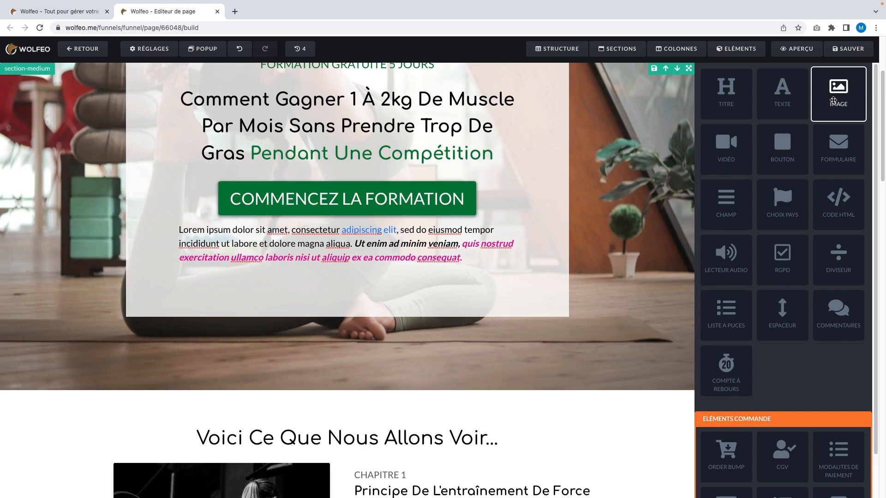
left_click_drag(826, 101, 491, 266)
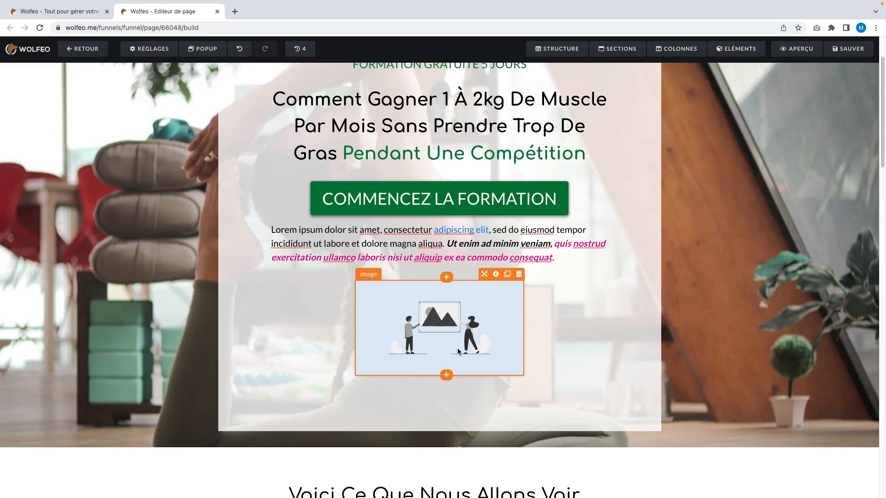
left_click(495, 279)
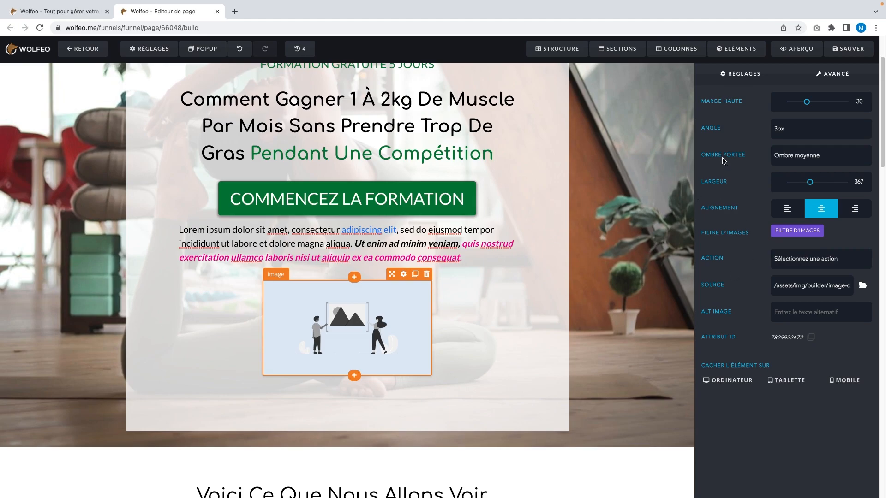
left_click_drag(808, 185, 699, 287)
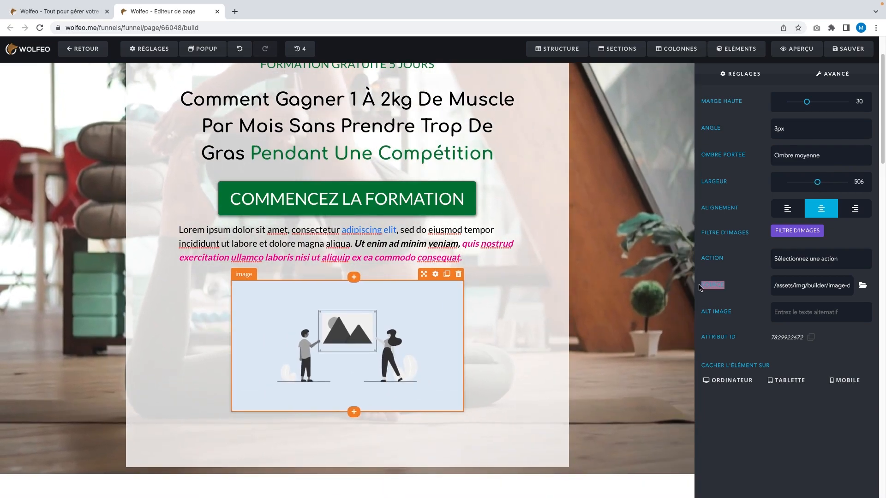
Step: Replace the placeholder image's source with 66363.jpeg, the photo of three women by a brick wall, from the media library
left_click(730, 288)
left_click(863, 286)
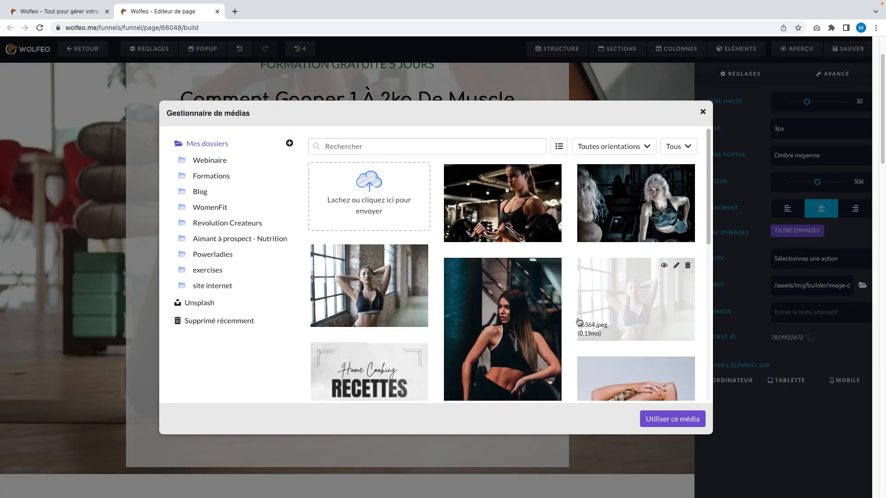
scroll(579, 320, "down", 3)
scroll(558, 316, "down", 2)
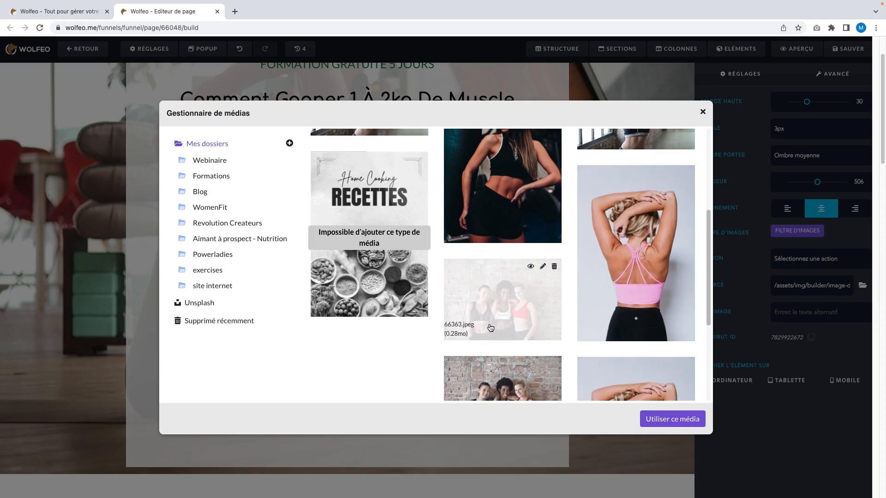
left_click(516, 277)
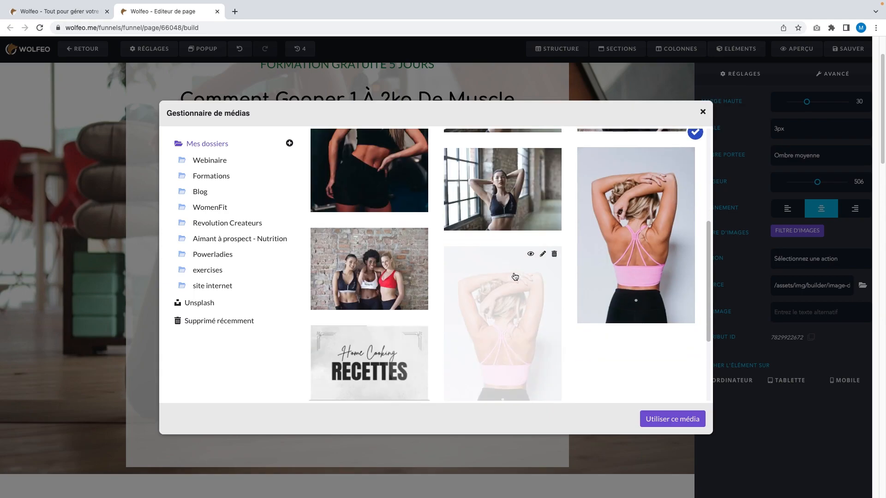
scroll(515, 277, "up", 5)
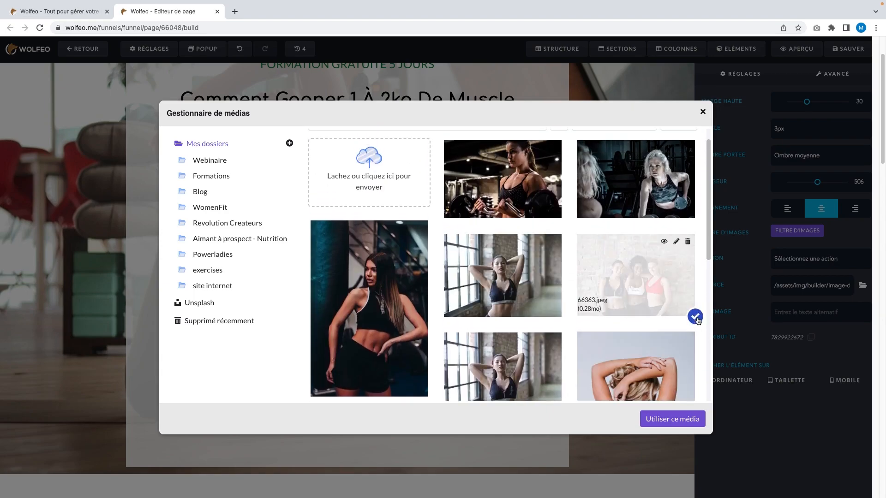
left_click(666, 420)
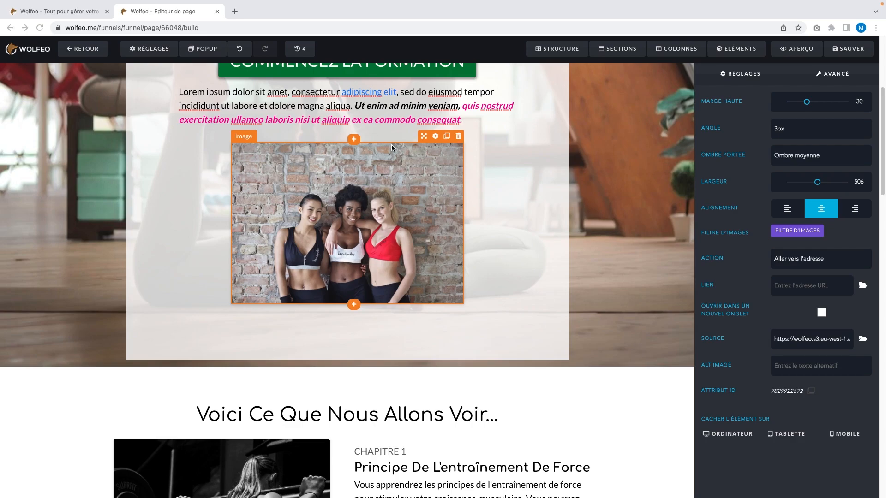
Step: Set the image's action to "Aller vers l'adresse" and enter the personal website's URL as its link
double_click(730, 258)
left_click(751, 259)
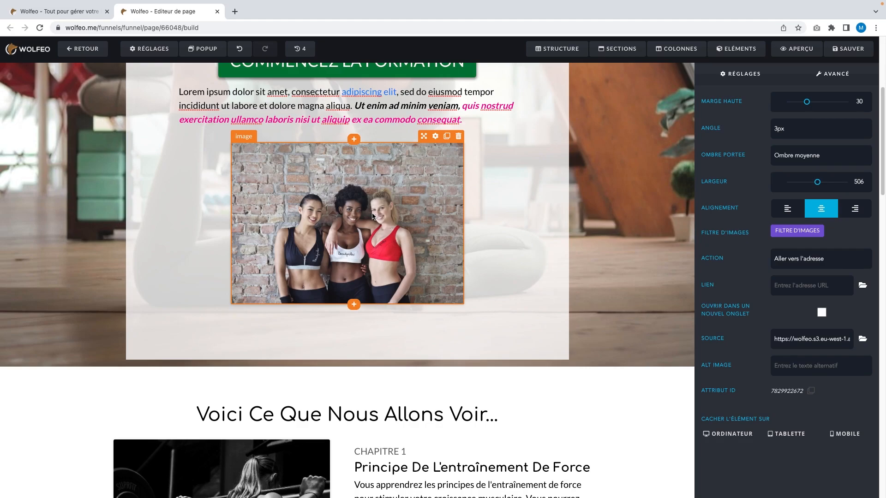
left_click(807, 259)
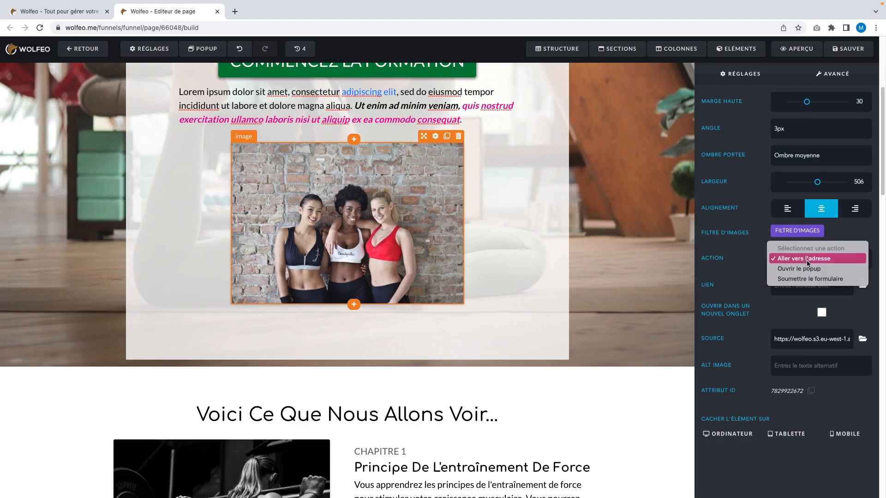
left_click(809, 259)
left_click(794, 286)
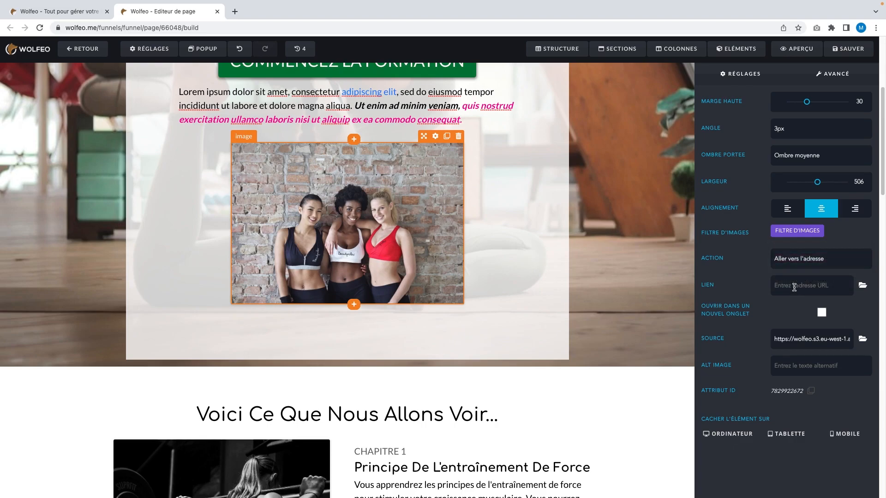
type("carolinemartin.eu")
Step: Change the image's action to "Ouvrir le popup"
left_click(792, 264)
left_click(791, 269)
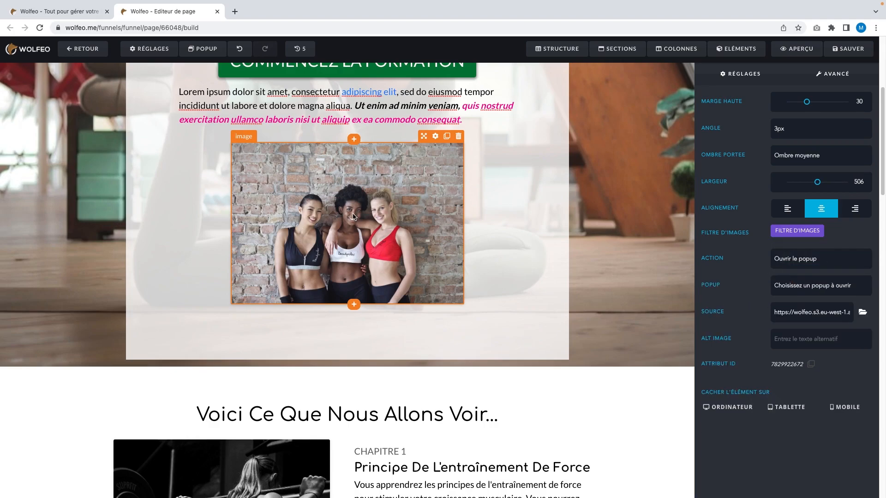
Step: Add a video element below the photo of the three women and set its width to 661
left_click(203, 49)
left_click(619, 221)
left_click(748, 59)
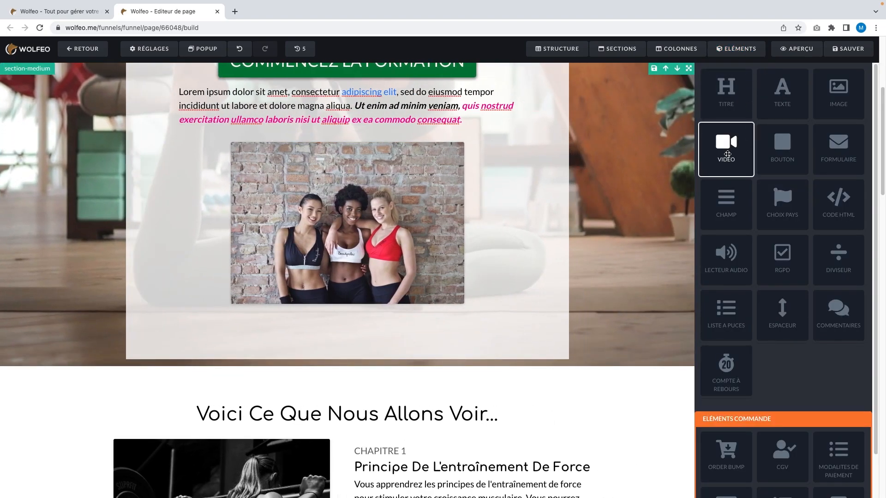
left_click_drag(727, 154, 402, 308)
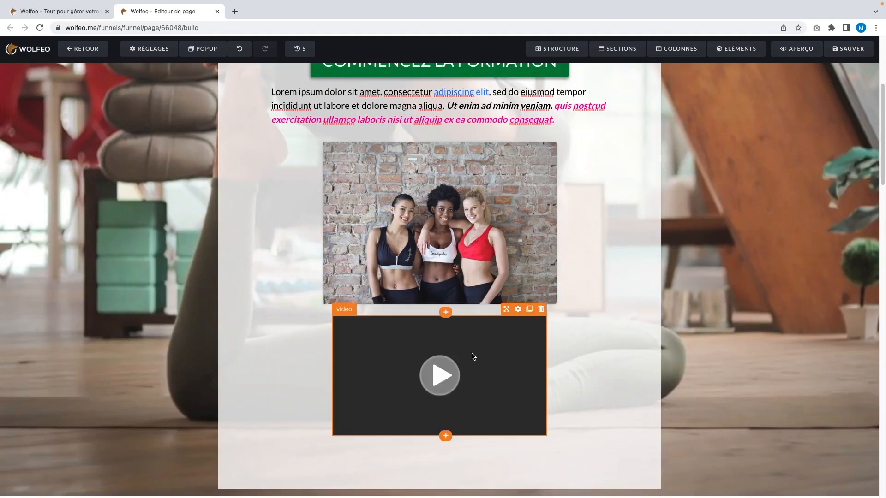
scroll(472, 358, "down", 2)
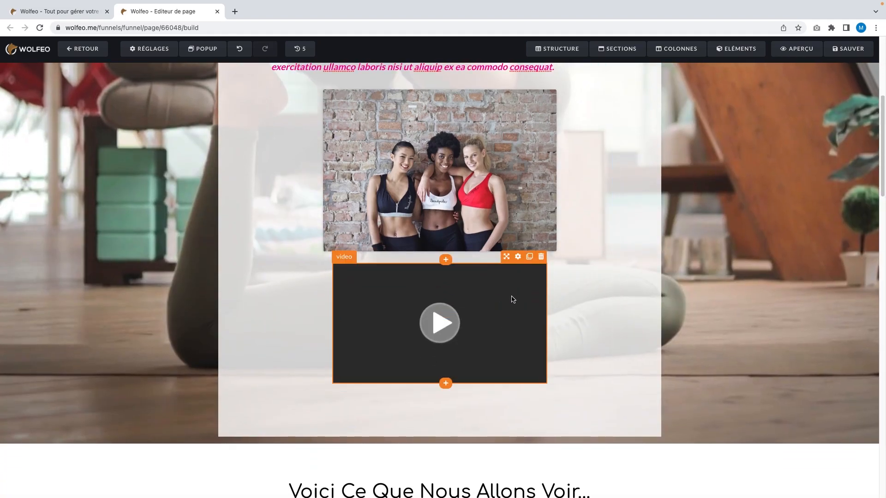
left_click(518, 257)
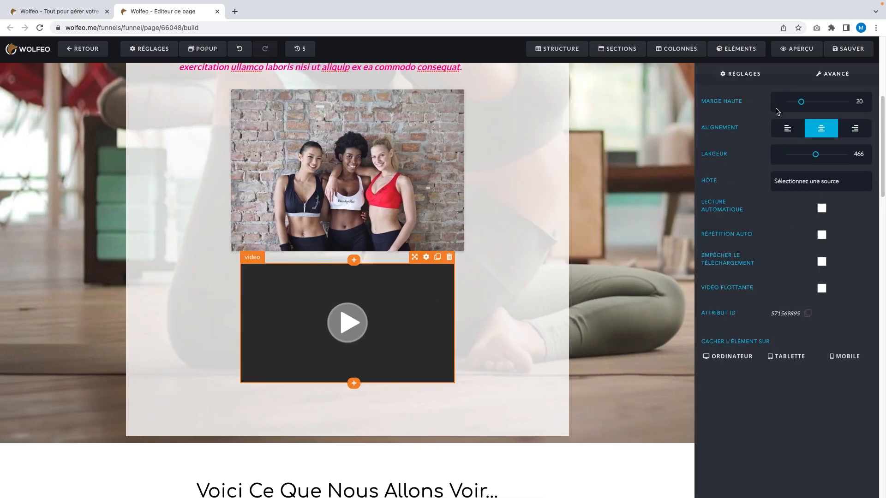
mouse_move(813, 155)
left_mouse_down()
mouse_move(800, 154)
mouse_move(825, 155)
left_mouse_up()
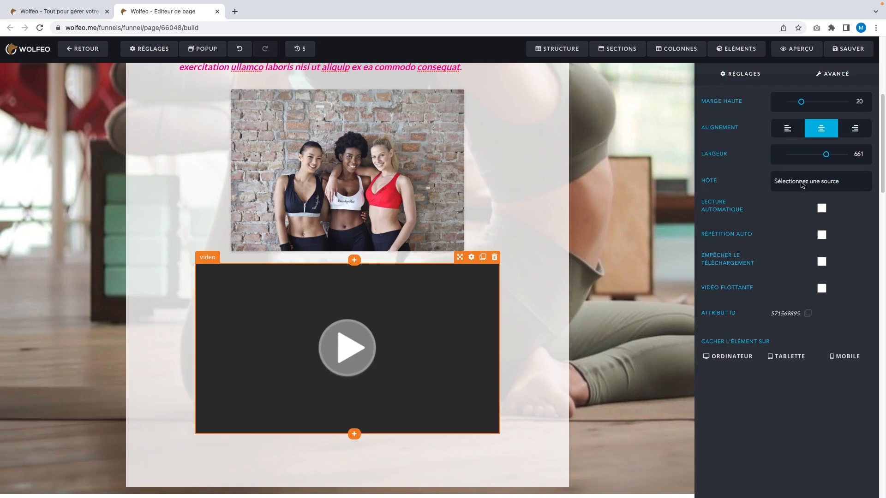
Step: Set the video's host to "Mon espace média Wolfeo"
left_click(801, 182)
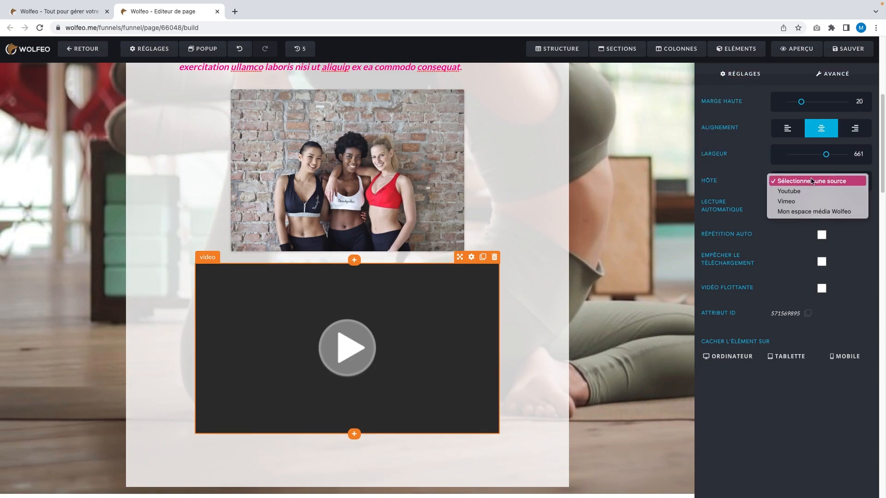
left_click(811, 181)
left_click(811, 181)
left_click(792, 212)
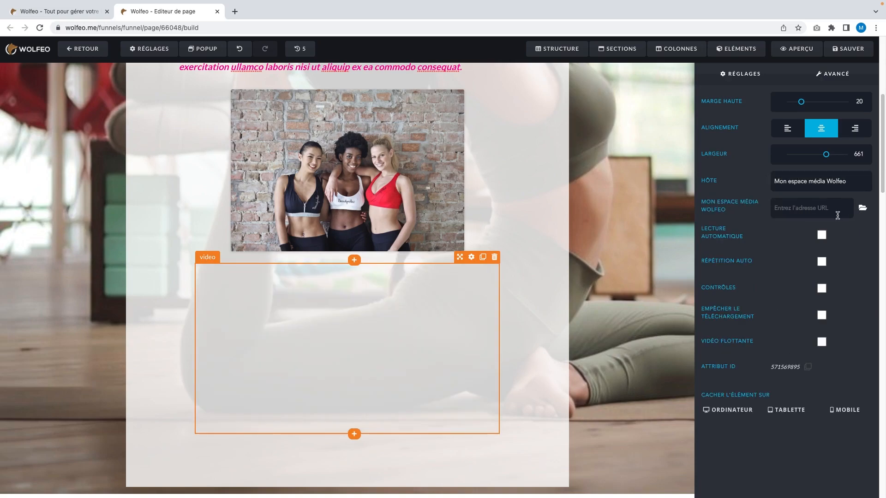
Step: Choose the countdown timer clip with the purple city skyline from the media library as the video's source
left_click(862, 209)
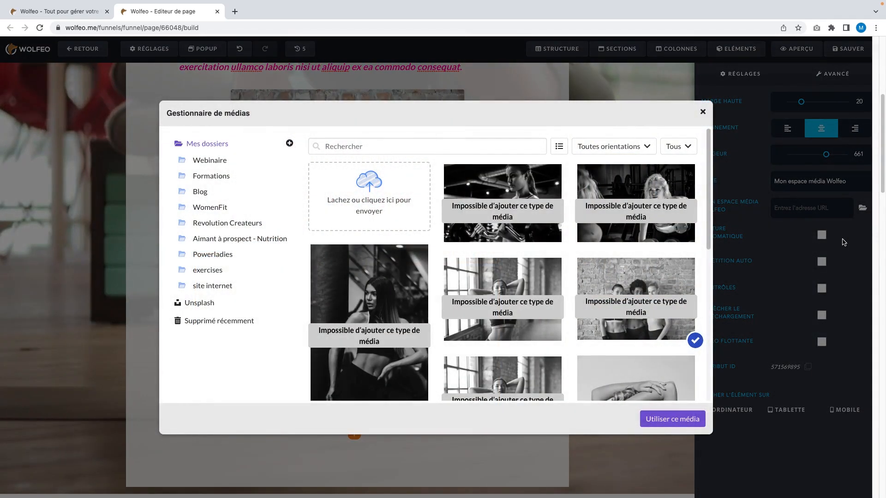
scroll(477, 248, "down", 5)
left_click_drag(477, 248, 477, 251)
scroll(477, 250, "up", 10)
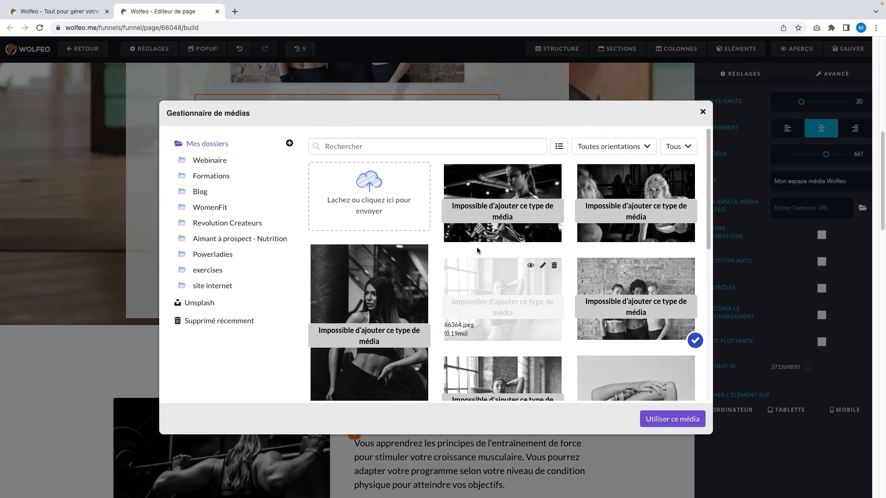
scroll(477, 250, "down", 5)
scroll(477, 250, "down", 3)
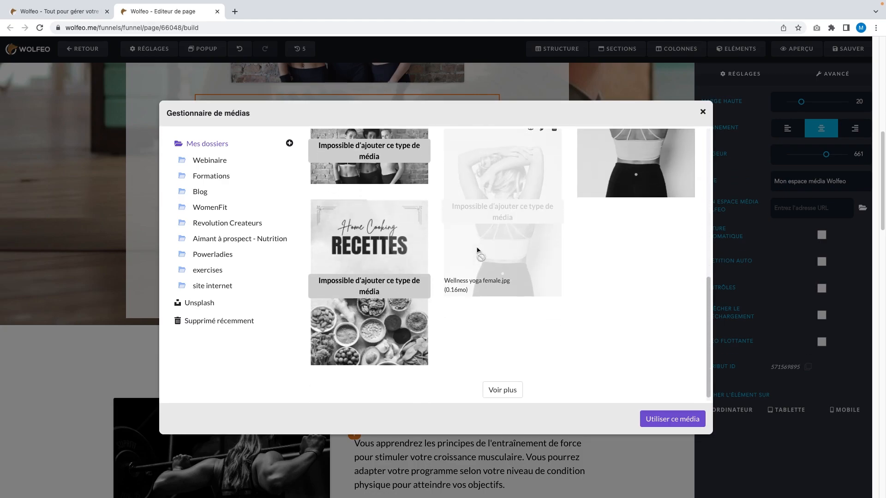
left_click(454, 390)
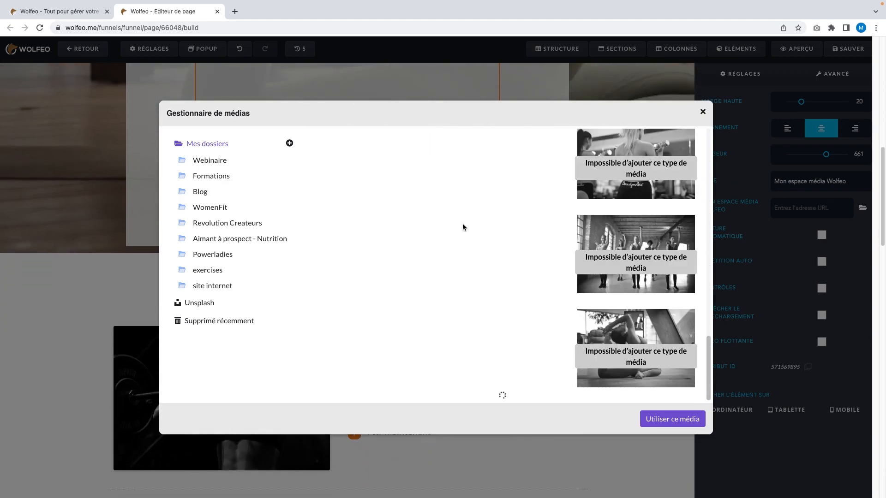
scroll(572, 339, "down", 10)
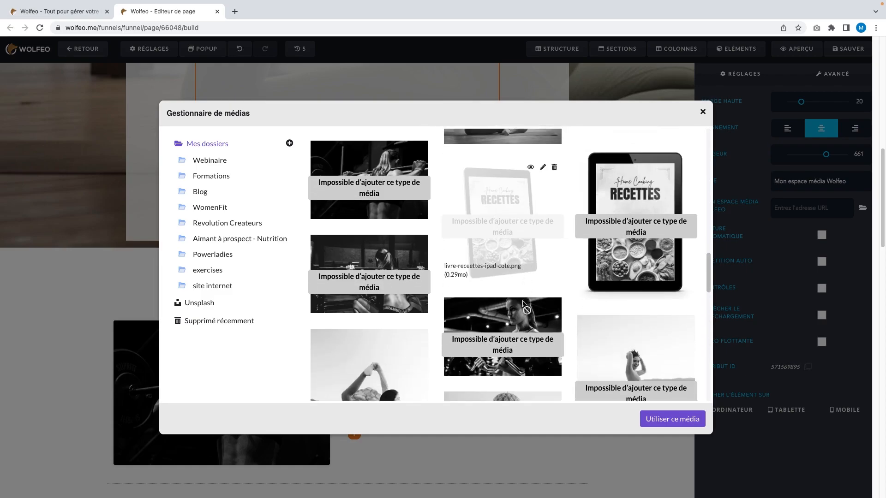
scroll(522, 300, "down", 3)
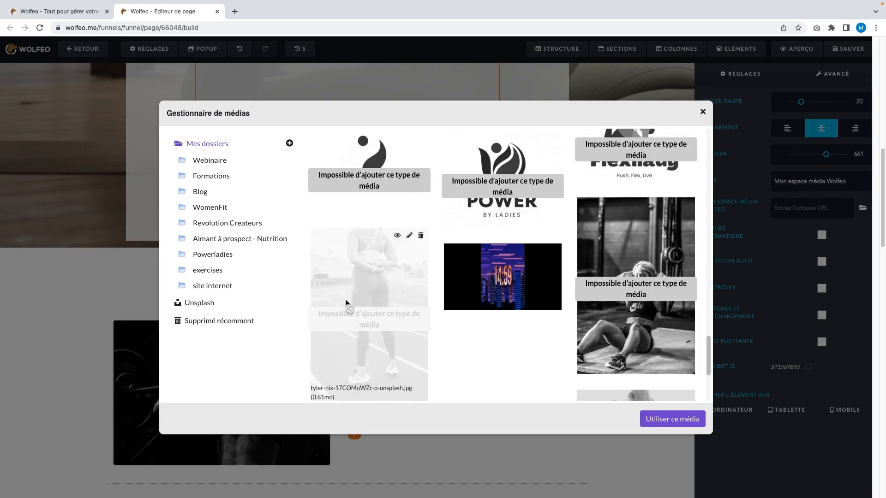
left_click(531, 299)
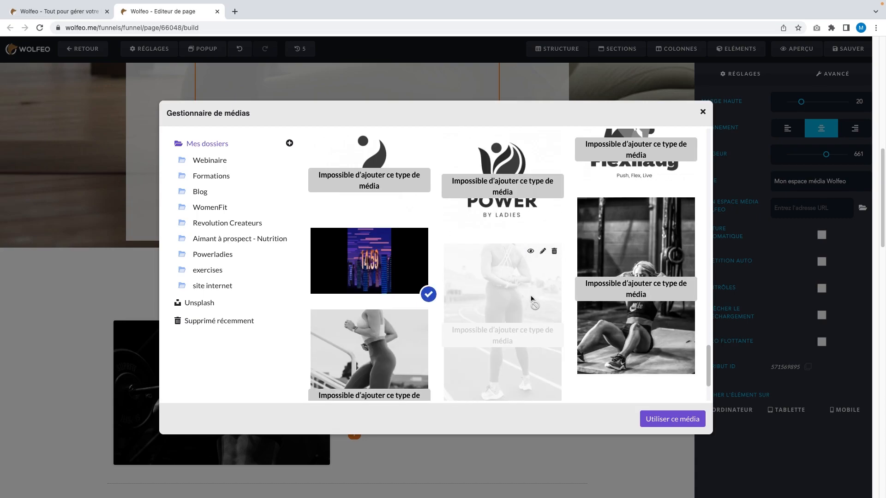
left_click(654, 419)
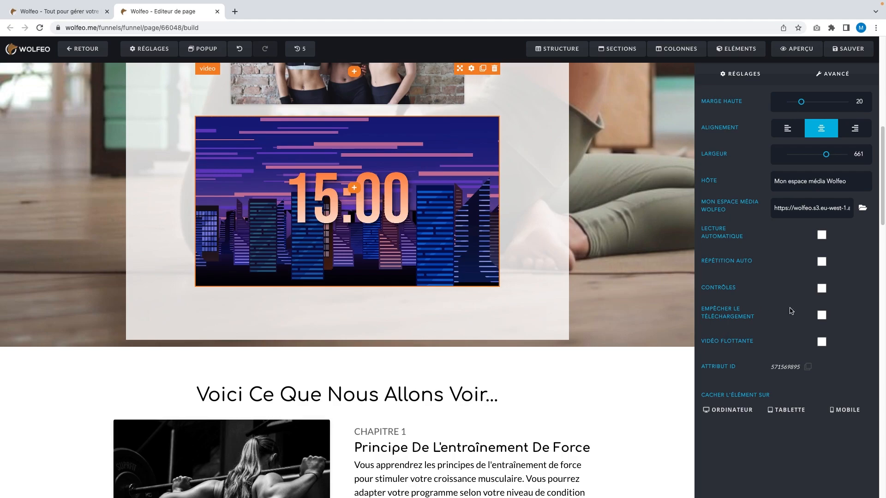
Step: Add a button element directly below the countdown video and open its settings
left_click(736, 48)
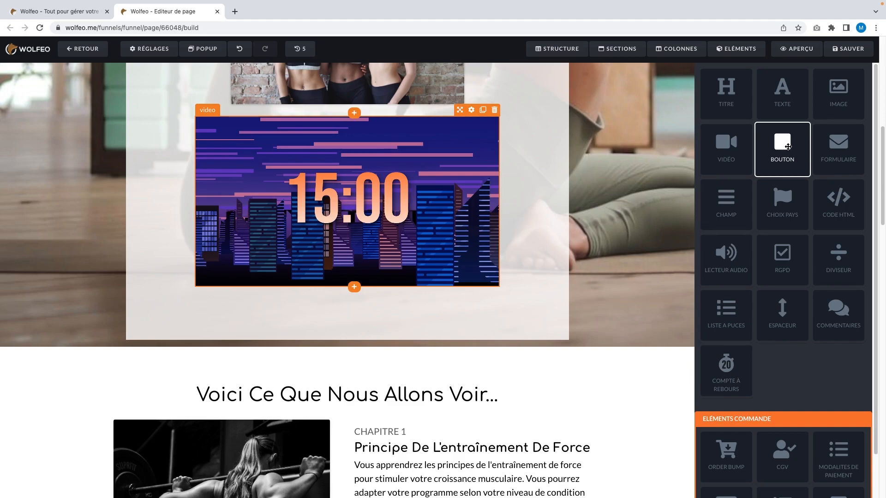
left_click_drag(788, 147, 405, 292)
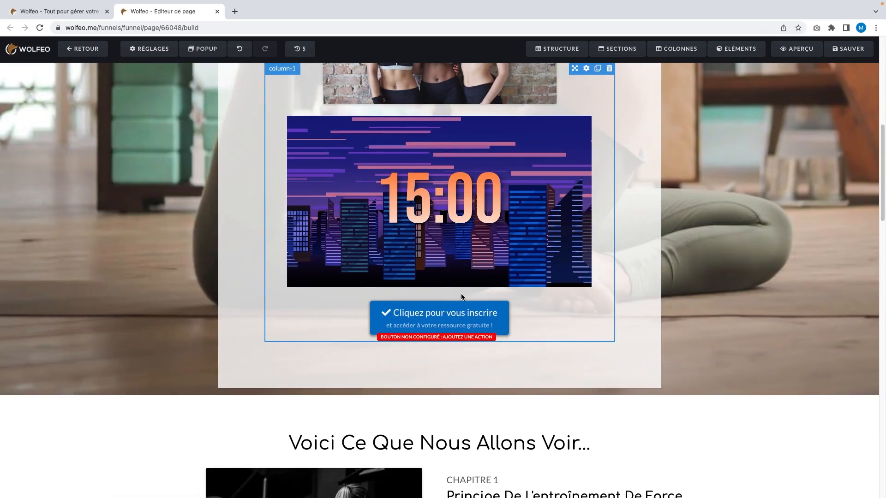
mouse_move(447, 321)
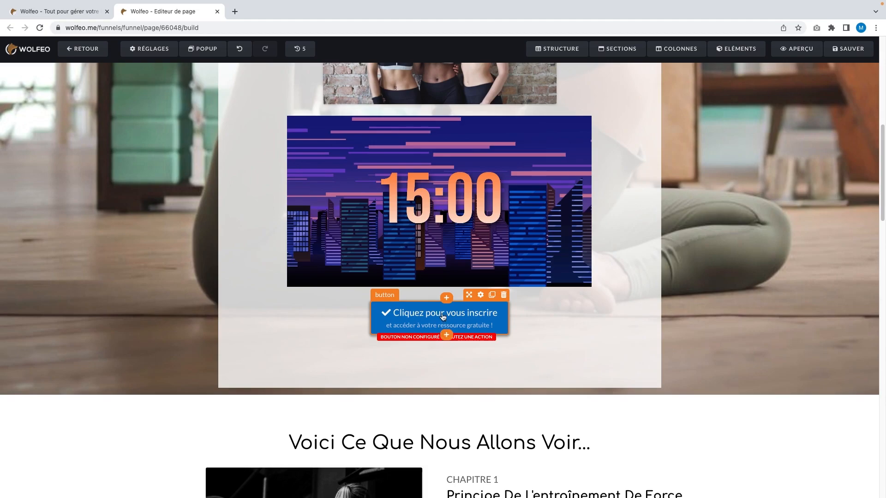
left_click(481, 296)
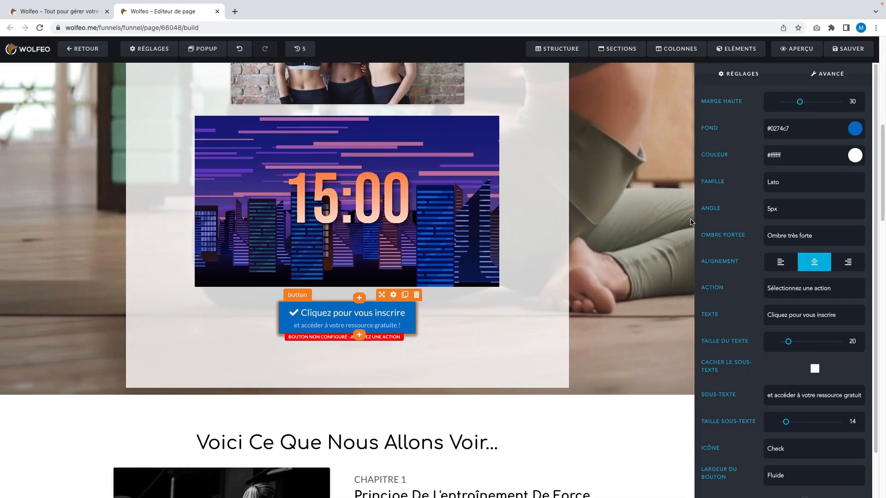
Step: Set the button's background to purple rgba(199, 0, 255, 1) and its text colour to green rgba(0, 255, 146, 1)
left_click(851, 132)
left_click(846, 156)
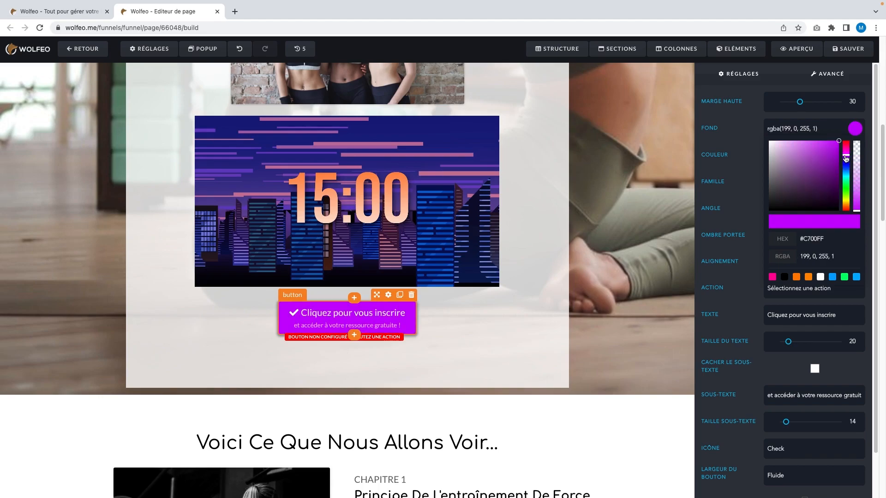
left_click(738, 158)
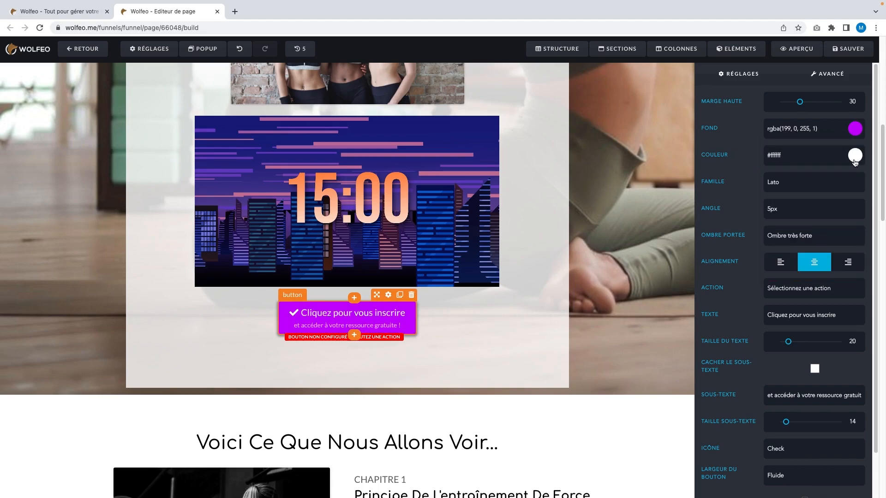
left_click(854, 157)
left_click(845, 211)
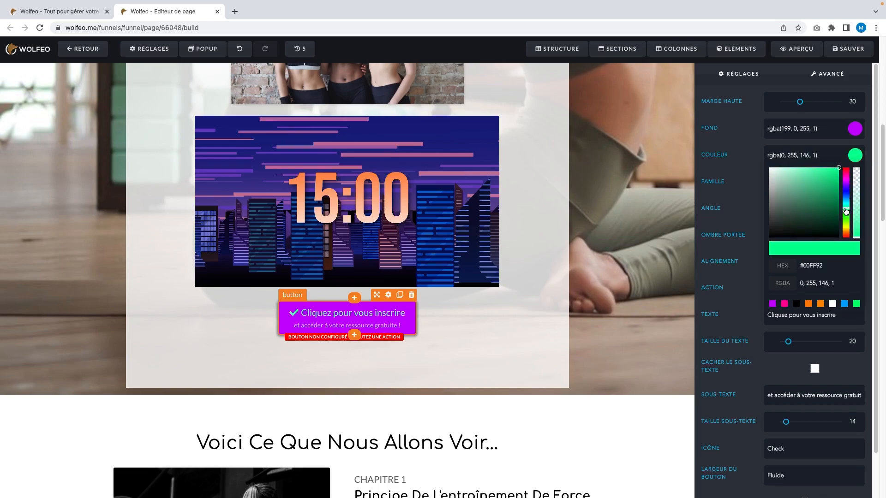
left_click(759, 211)
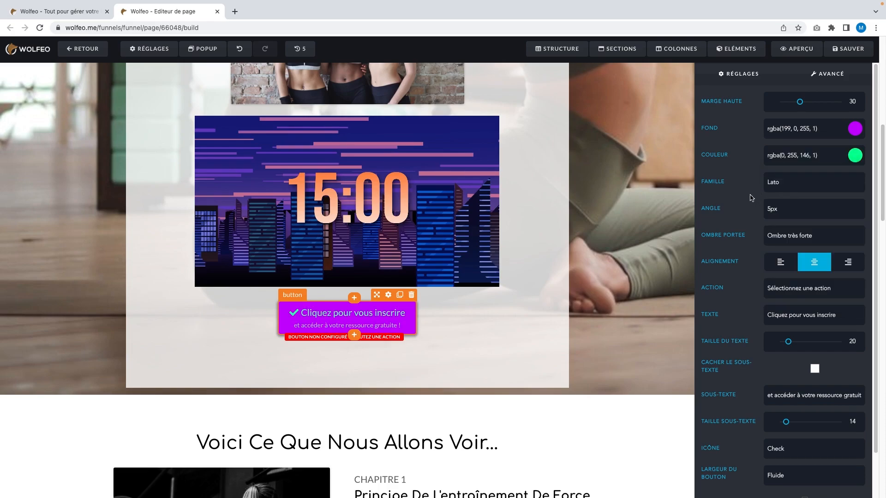
Step: Try corner radii of 75px and 1px on the button
left_click(785, 211)
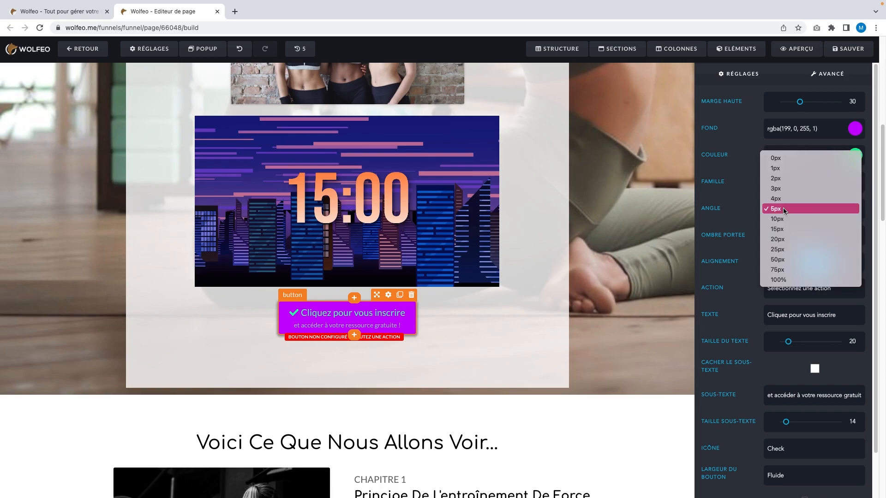
left_click(781, 270)
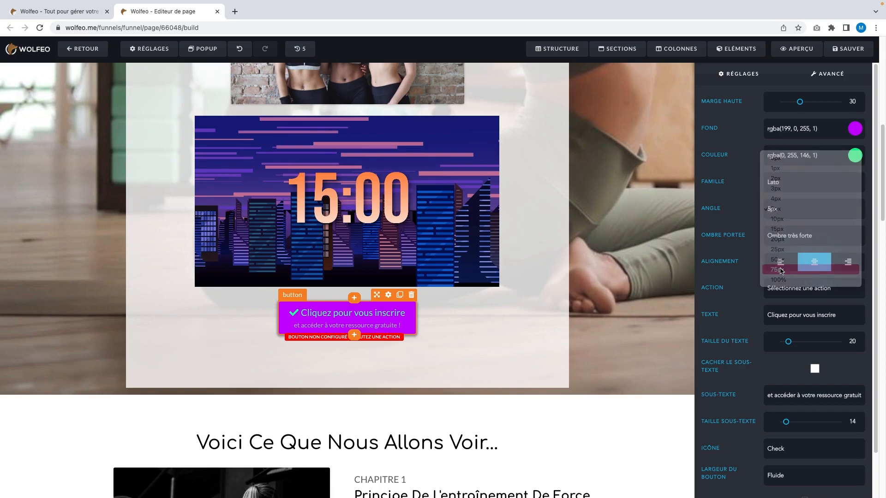
left_click(785, 210)
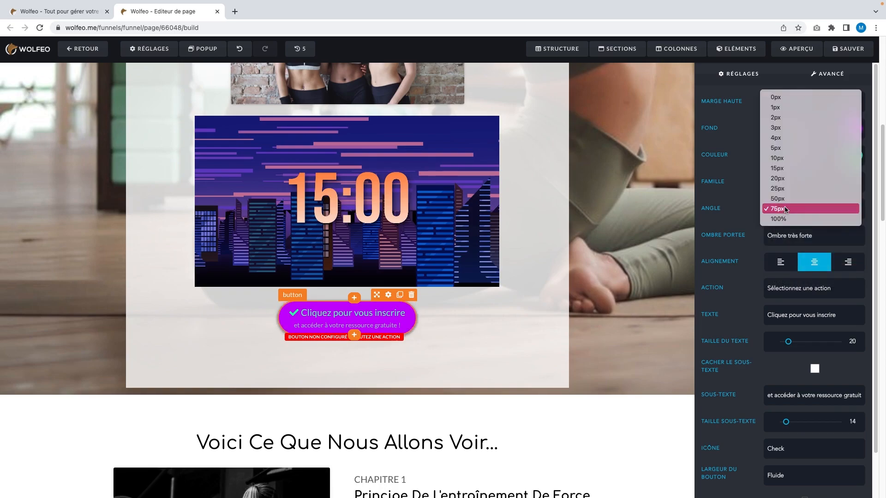
left_click(788, 108)
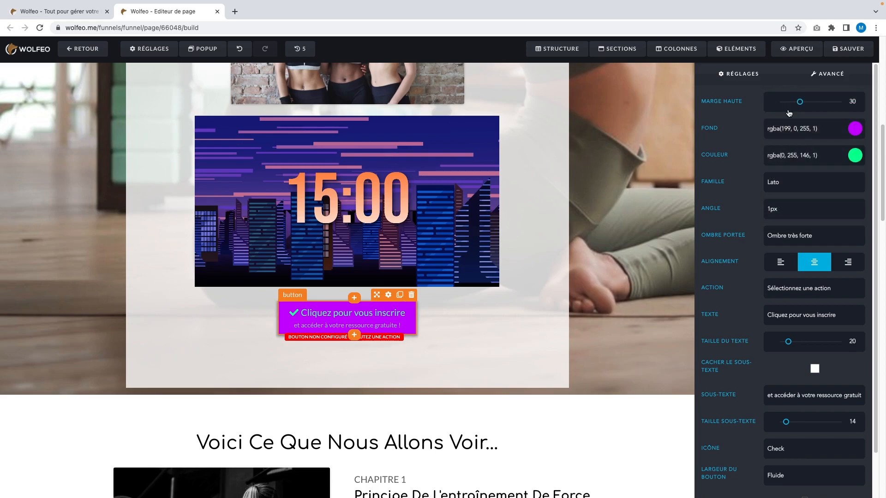
Step: Set the button's corner radius to 50px and its drop shadow to "Ombre forte"
left_click(779, 211)
left_click(778, 299)
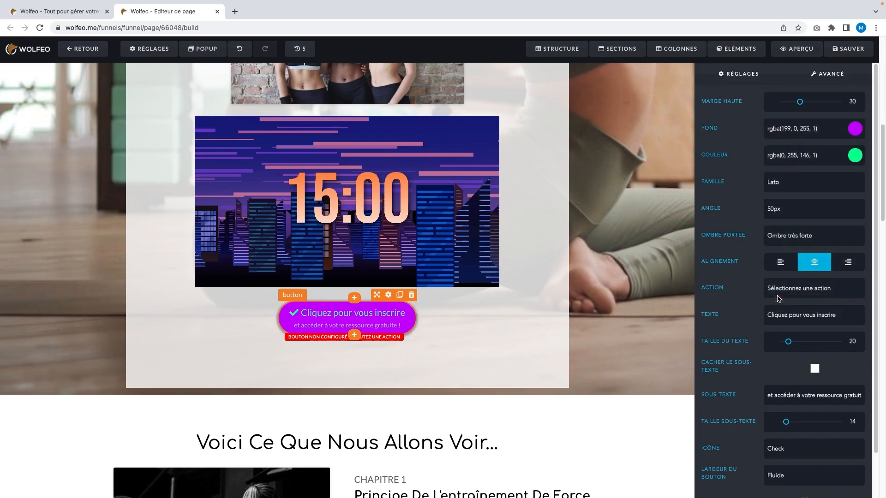
left_click(778, 243)
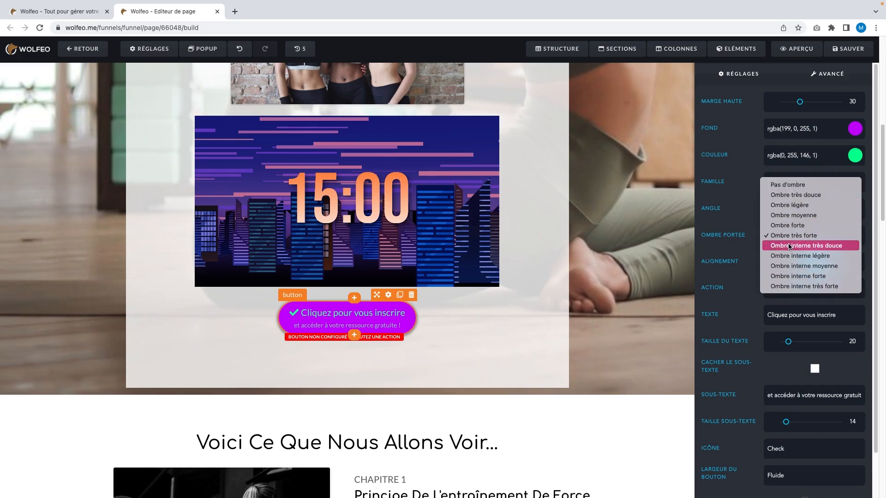
left_click(787, 226)
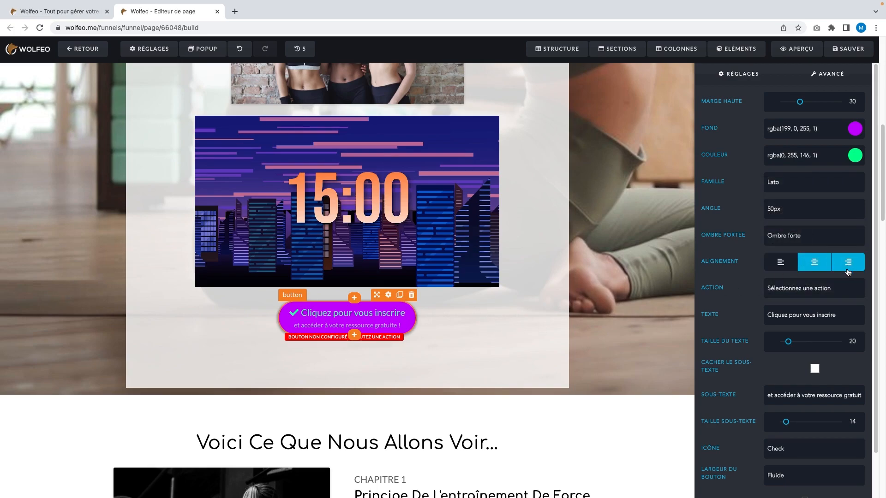
Step: Set the button's action to "Soumettre le formulaire"
scroll(724, 273, "down", 2)
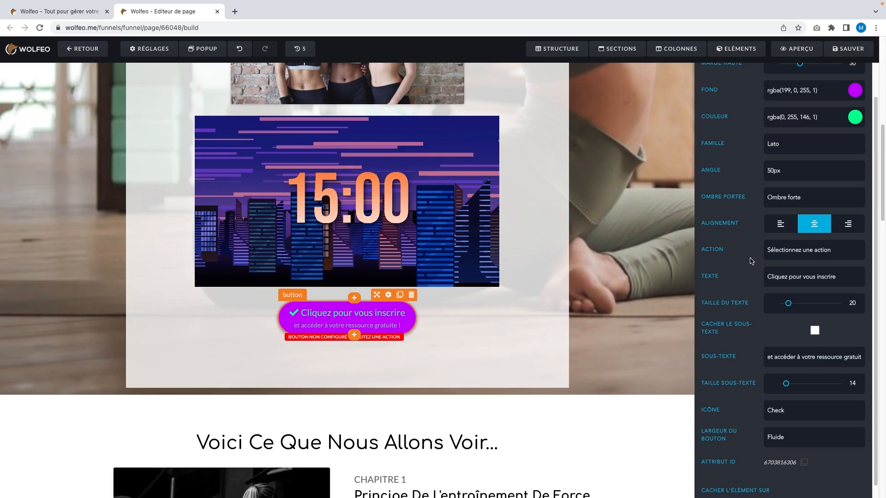
left_click(780, 256)
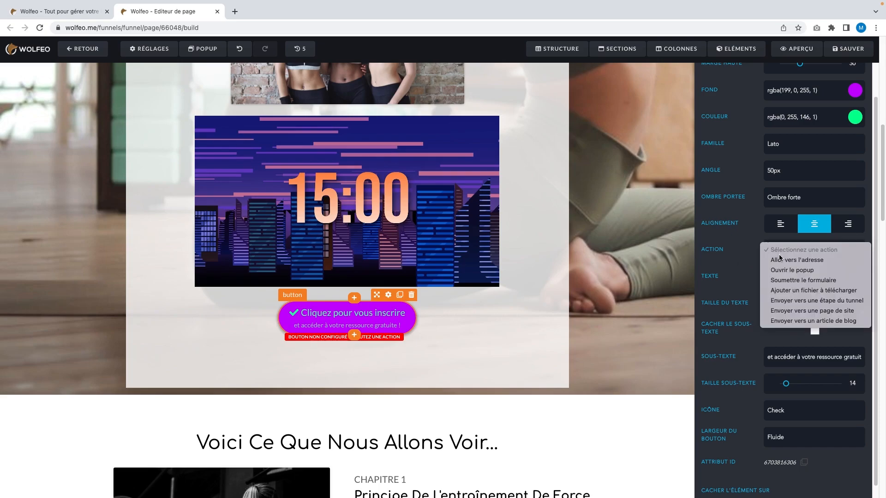
left_click(791, 281)
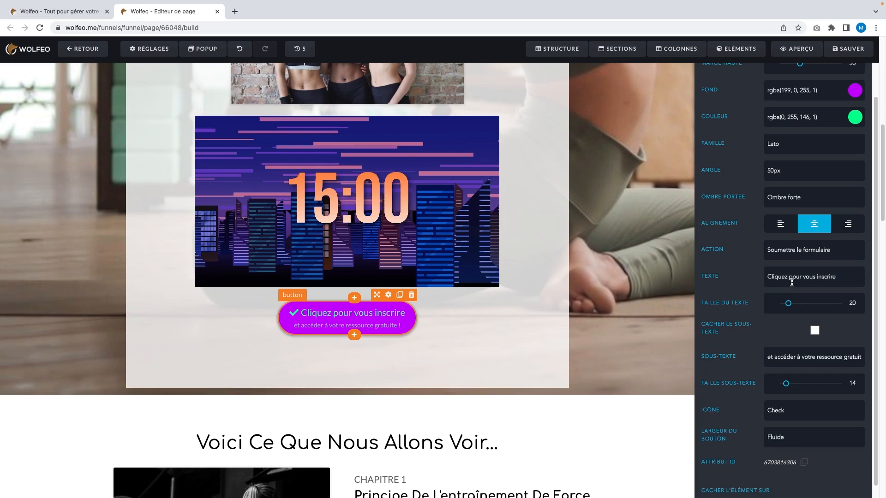
Step: Change the button's action to "Envoyer vers une étape du tunnel"
left_click(789, 252)
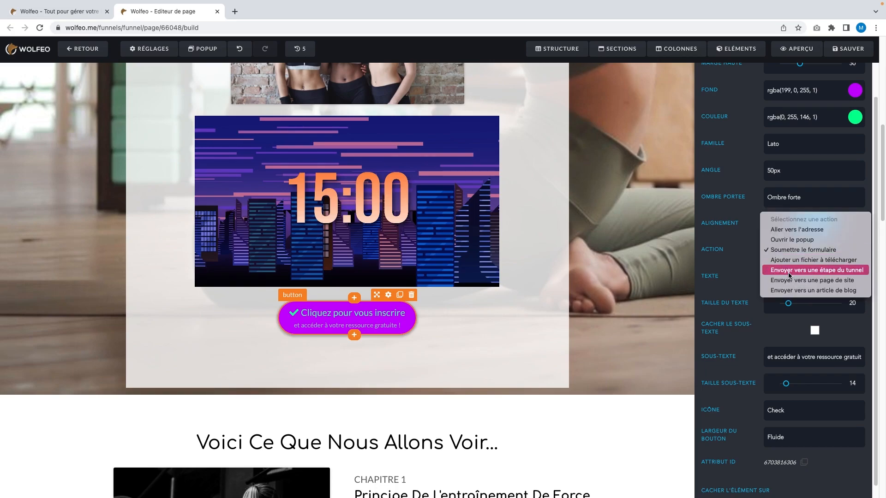
left_click(788, 271)
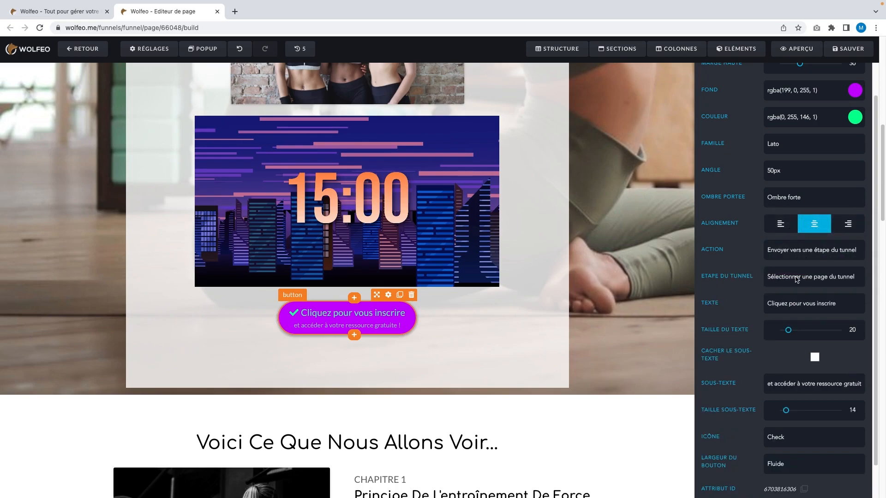
Step: Set the button's funnel step to "Prochaine étape du tunnel"
left_click_drag(712, 278, 754, 279)
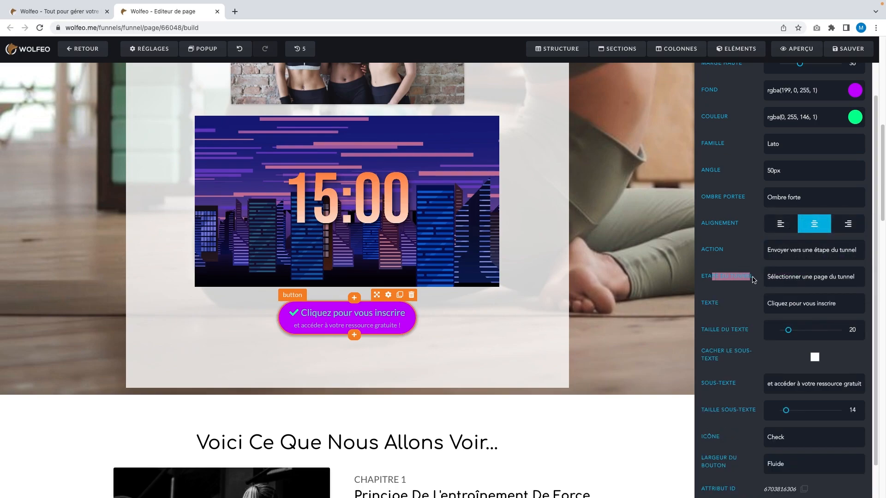
left_click(797, 279)
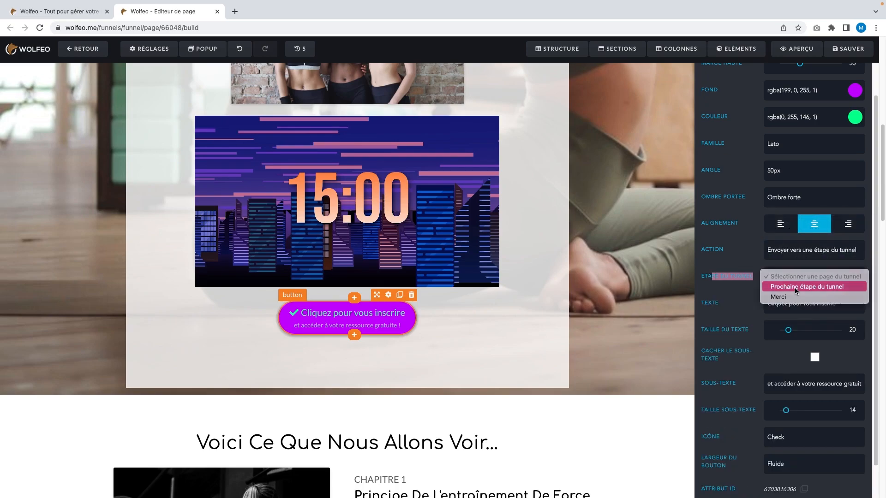
left_click(794, 287)
Step: Change the button's action to "Aller vers l'adresse" and view the other available actions
left_click(793, 253)
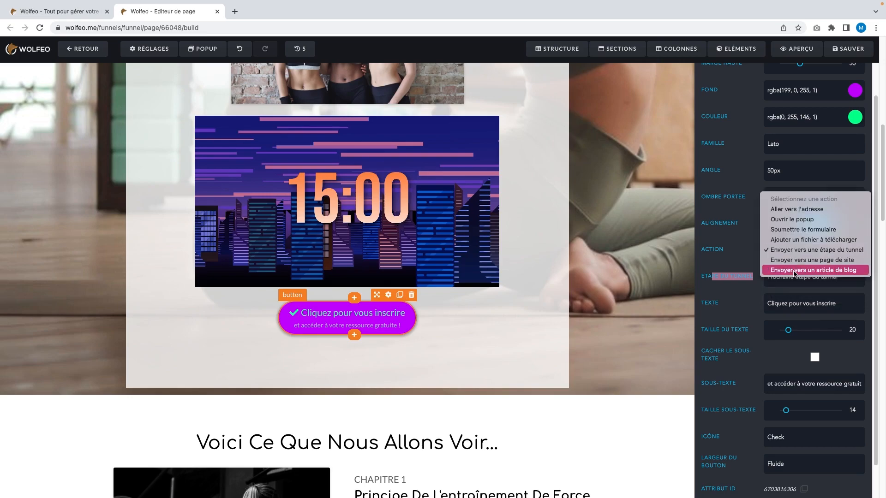
left_click(800, 210)
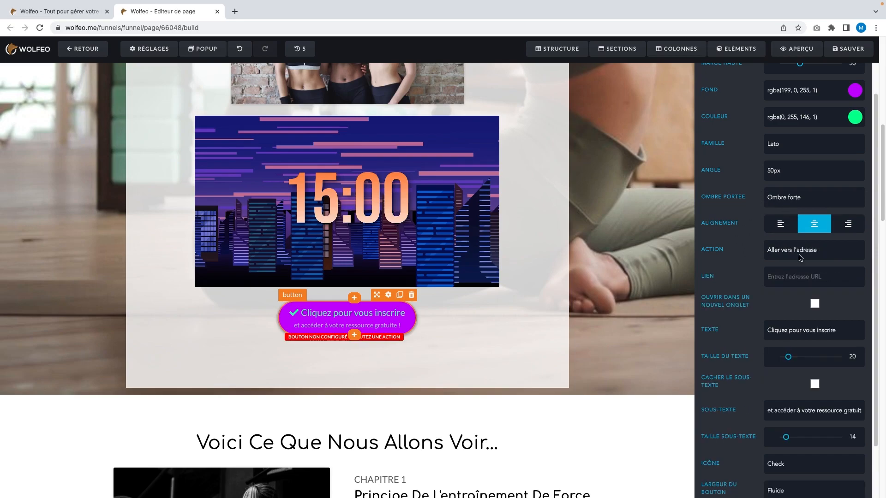
left_click(766, 249)
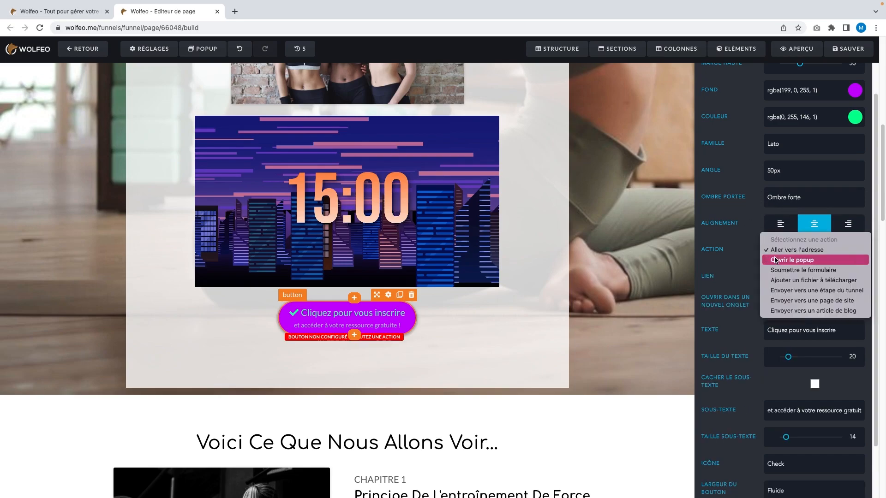
left_click(721, 329)
Step: Replace the button's main text with "Télécharger mon cadeau"
scroll(714, 325, "down", 1)
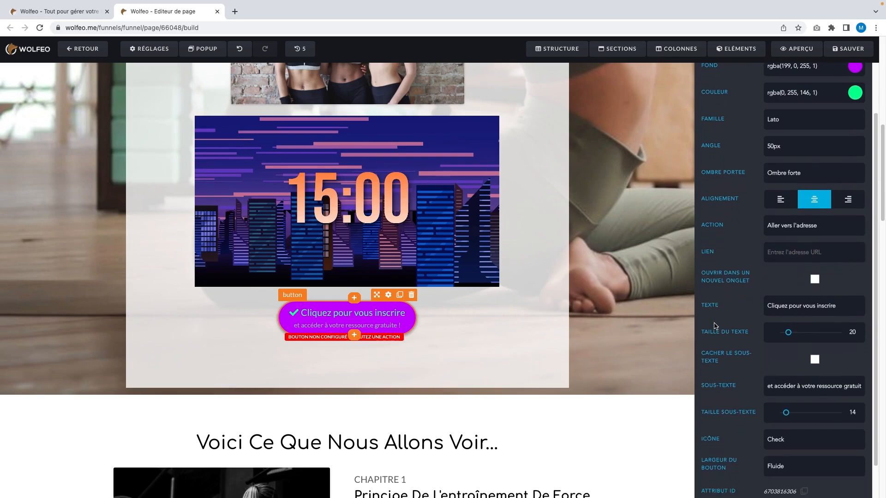
left_click_drag(723, 303, 702, 303)
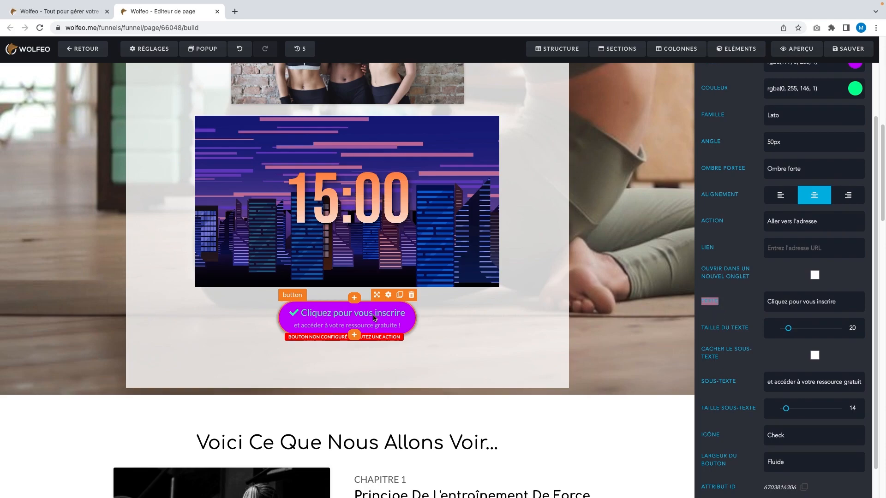
left_click(843, 303)
left_click_drag(843, 304, 727, 298)
type("Téléc")
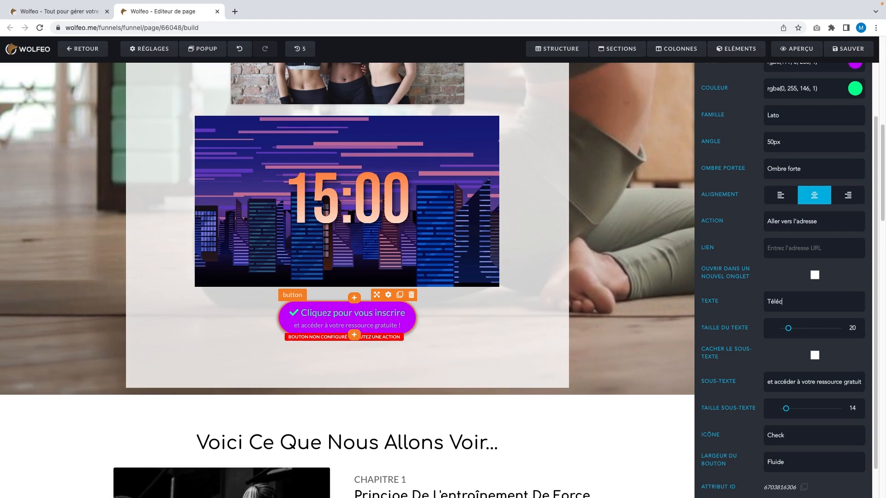
type("harger mon cadeau")
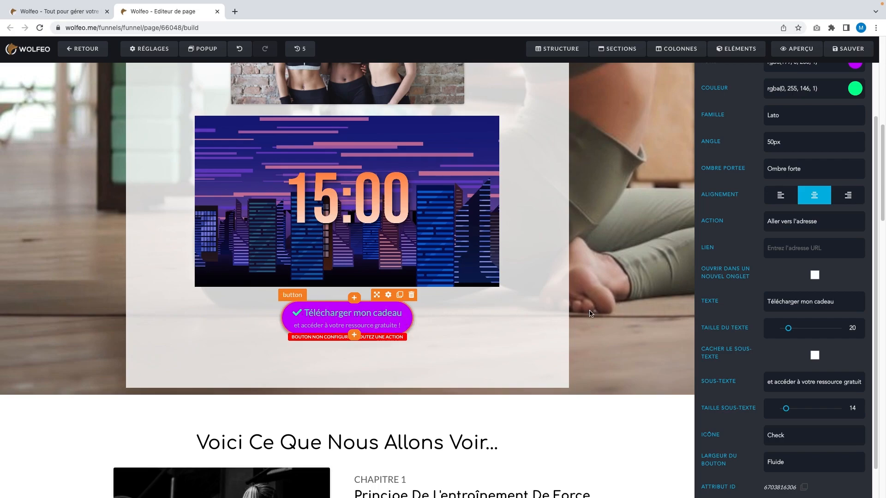
scroll(759, 378, "down", 1)
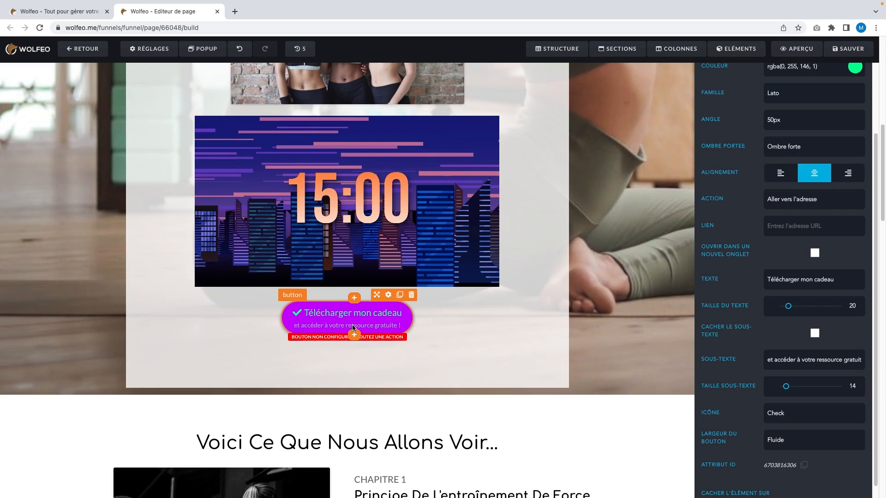
triple_click(773, 361)
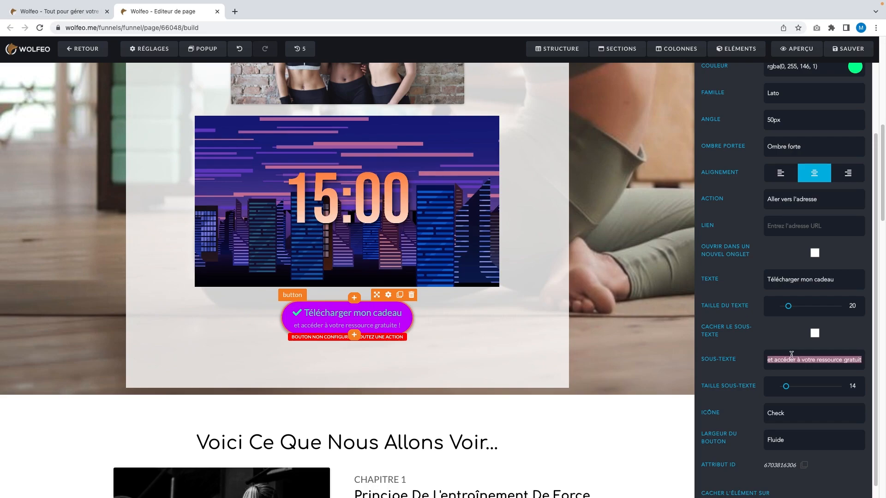
left_click(820, 372)
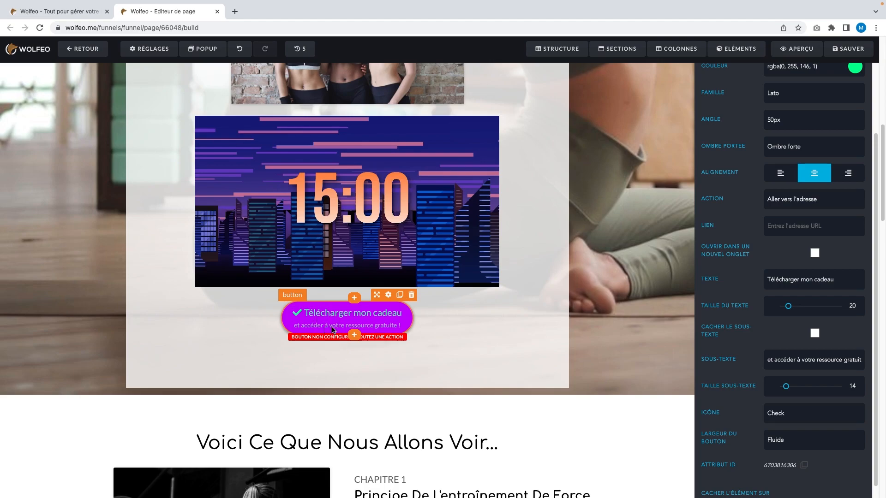
Step: Try the Bell icon on the button, and set its icon to "Check circle"
scroll(741, 364, "down", 2)
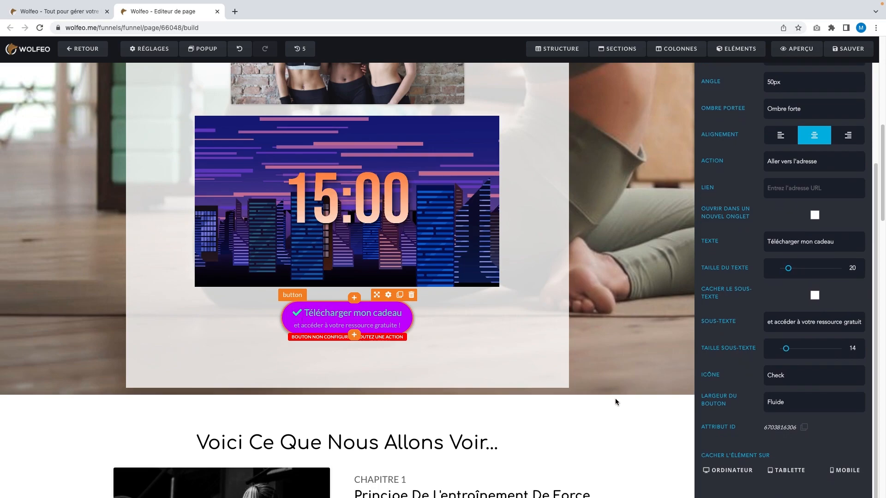
left_click_drag(723, 379, 698, 380)
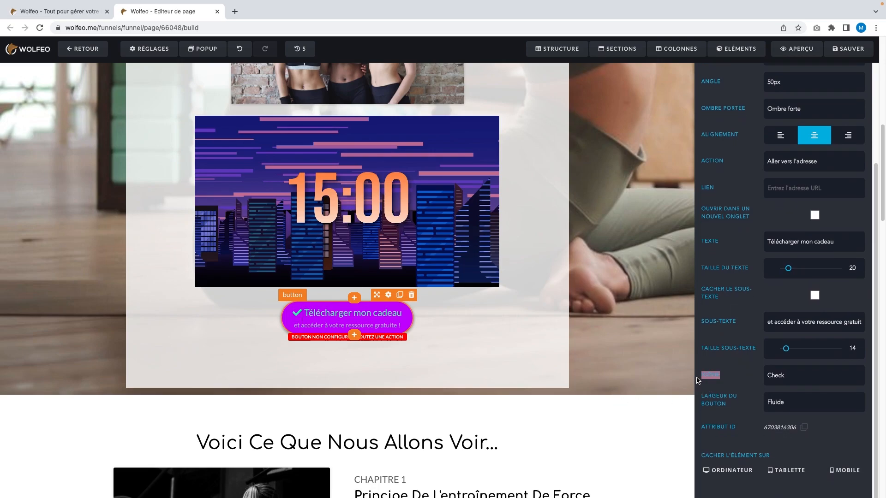
left_click(814, 378)
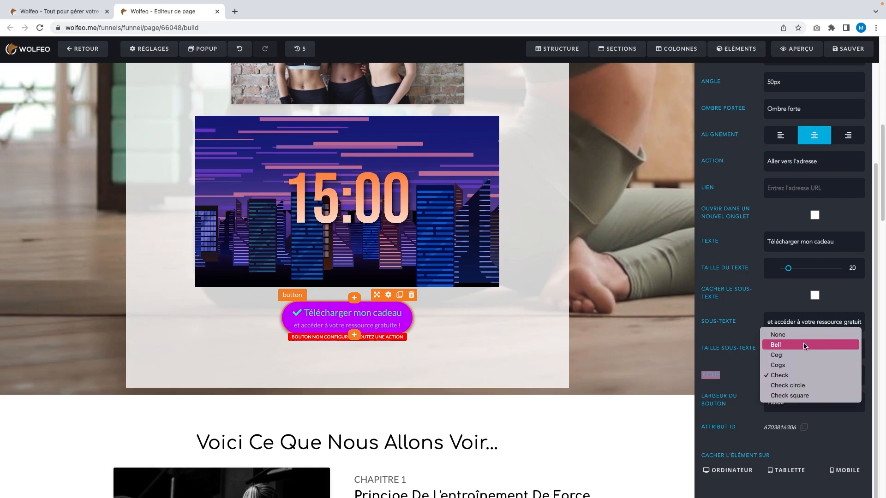
left_click(805, 345)
left_click(795, 374)
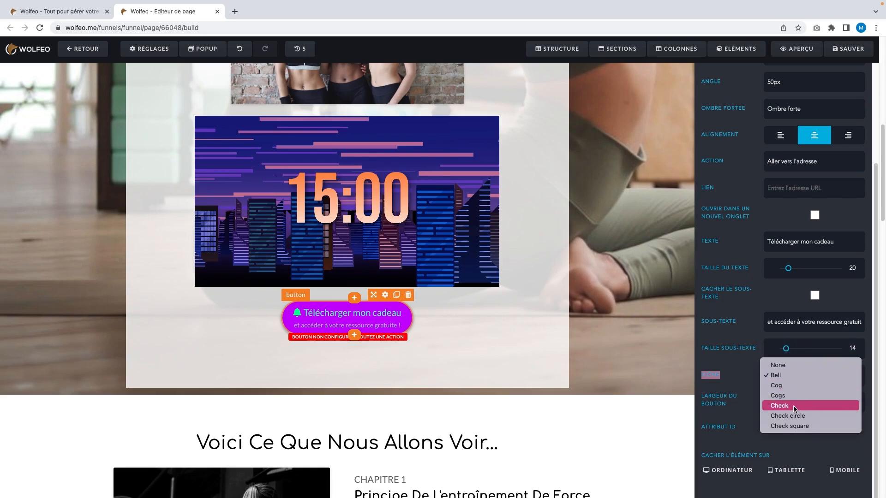
left_click(799, 418)
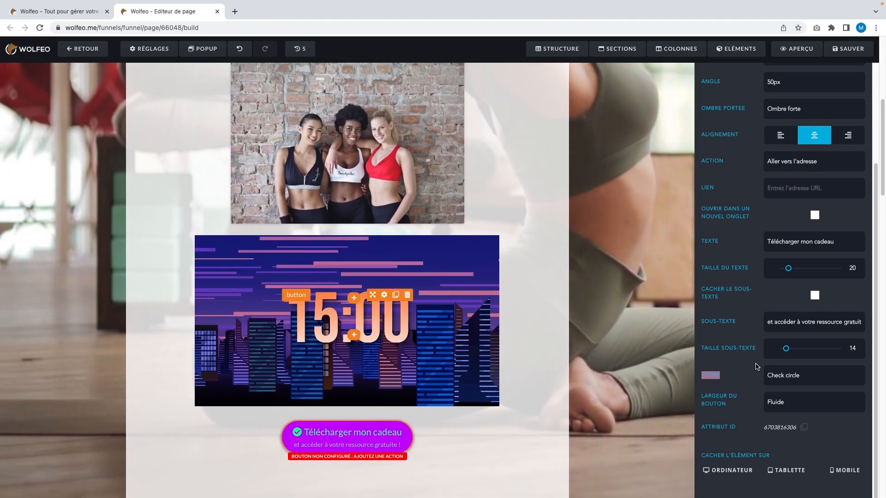
Step: Add a form element directly below the "Télécharger mon cadeau" button
left_click(739, 50)
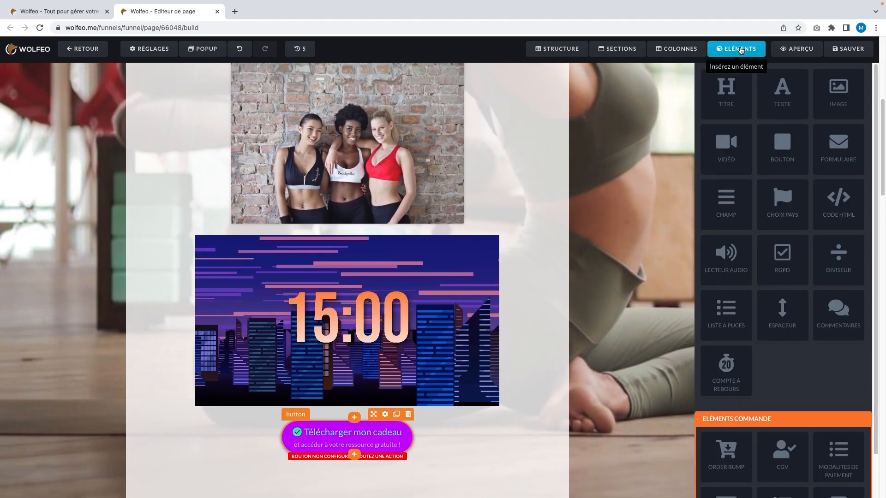
scroll(504, 259, "down", 3)
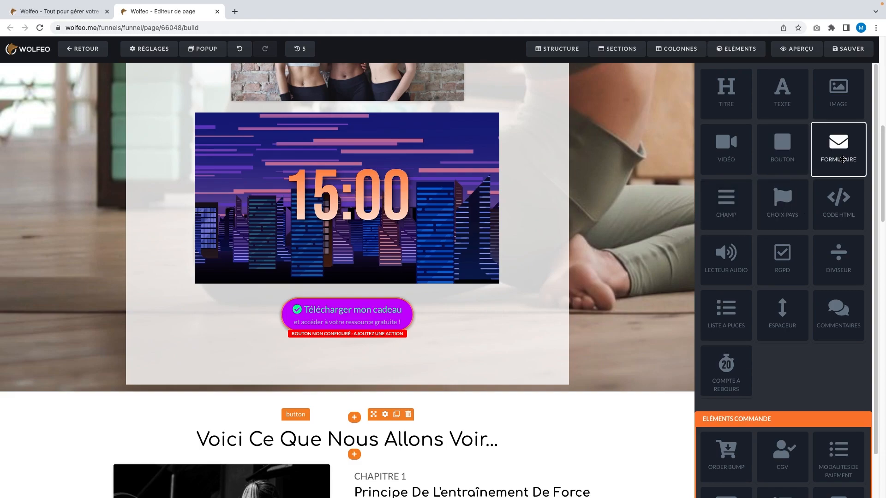
left_click_drag(841, 160, 382, 338)
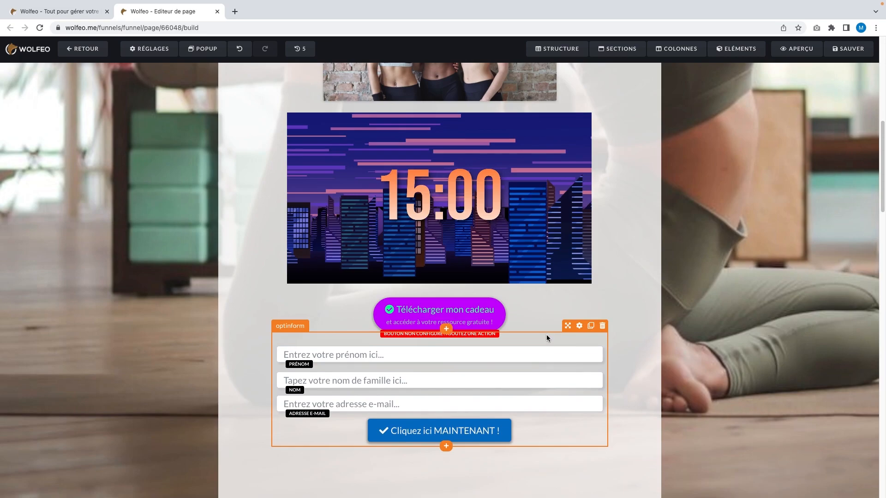
Step: Open the new form's settings and assign it the tag "Femmes"
left_click(579, 326)
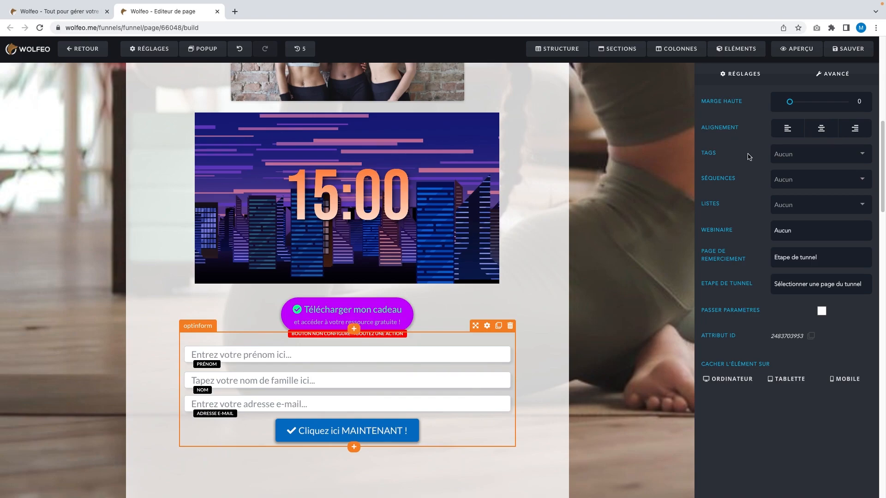
left_click(785, 154)
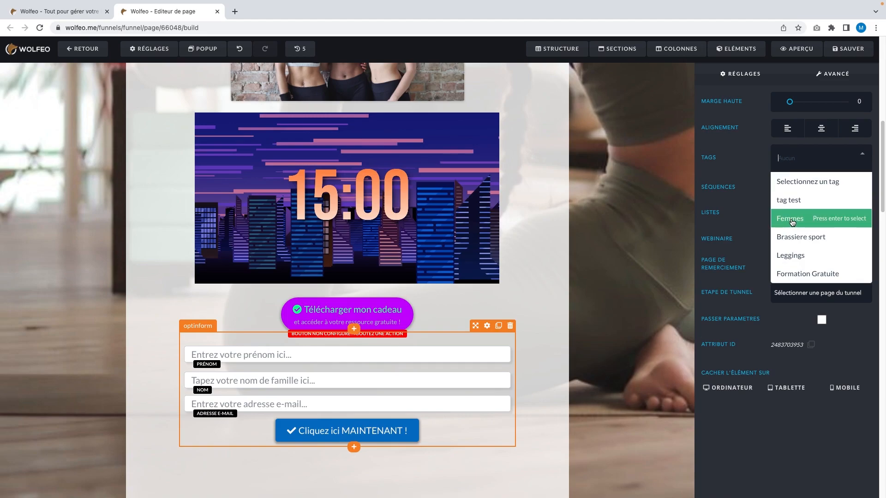
left_click(793, 222)
left_click(742, 183)
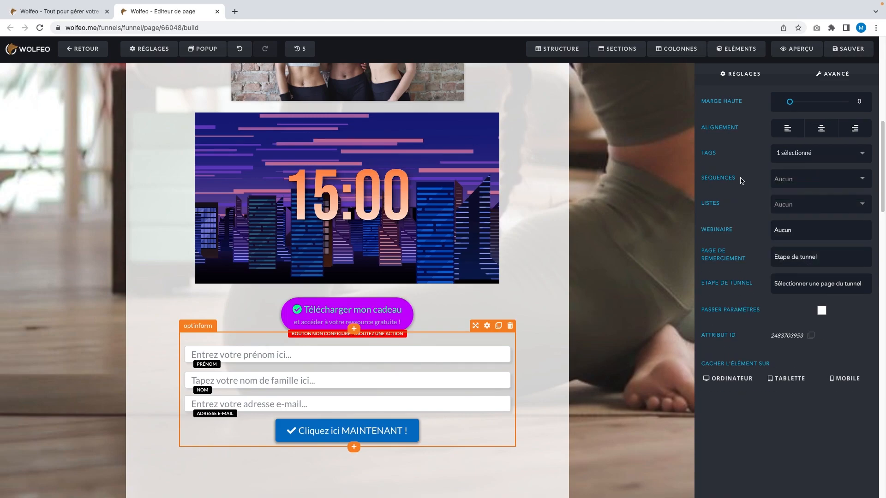
Step: Assign the sequence "séquence de bienvenue" to the form and view the available contact lists
left_click(786, 182)
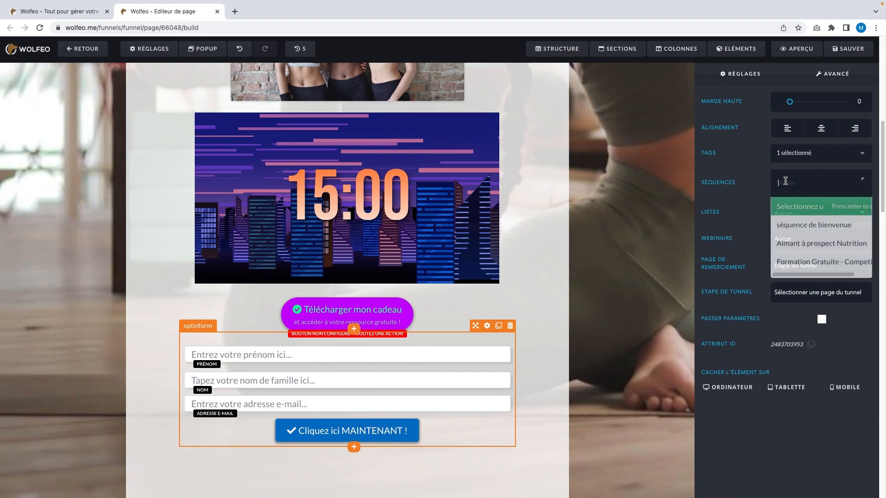
left_click(789, 228)
left_click(744, 202)
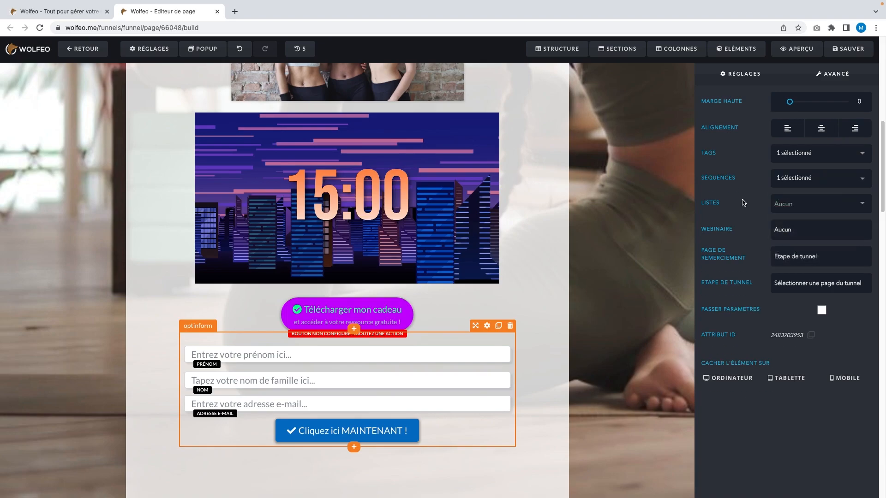
left_click(794, 211)
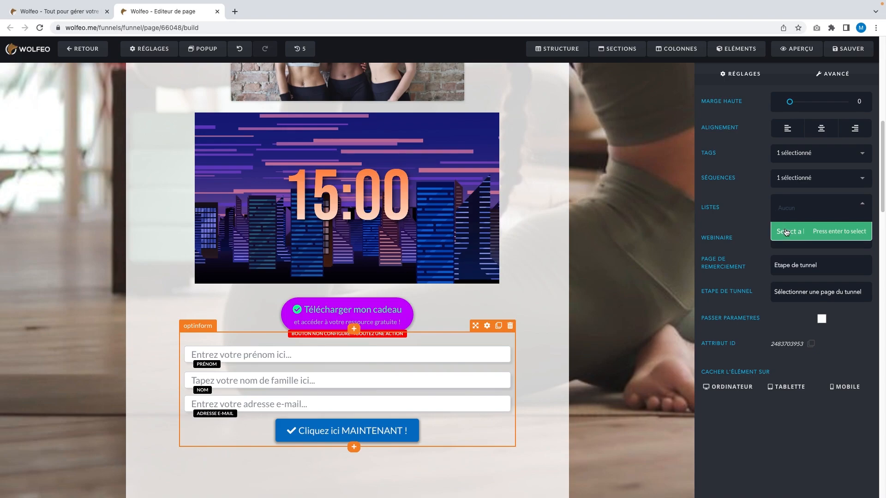
left_click(734, 211)
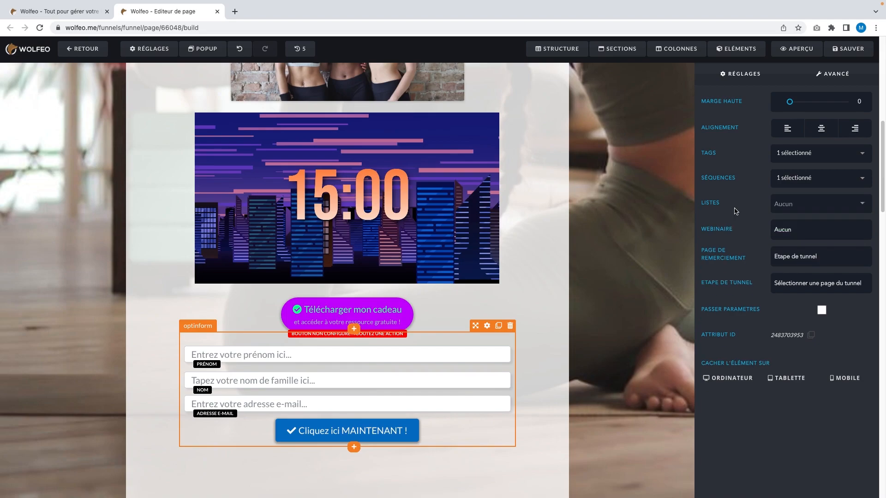
Step: Choose "Etape de tunnel" as the form's thank-you page, with "Prochaine étape du tunnel" as its funnel step
left_click(778, 261)
left_click(779, 261)
left_click(791, 258)
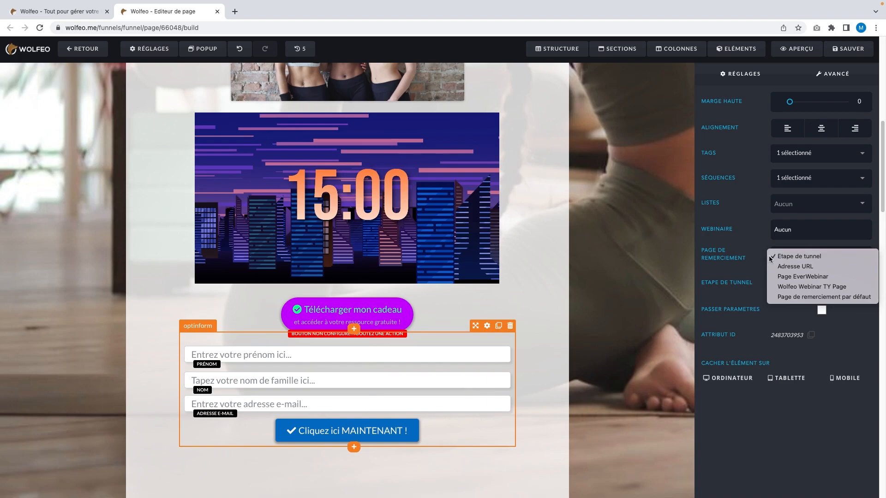
left_click(779, 258)
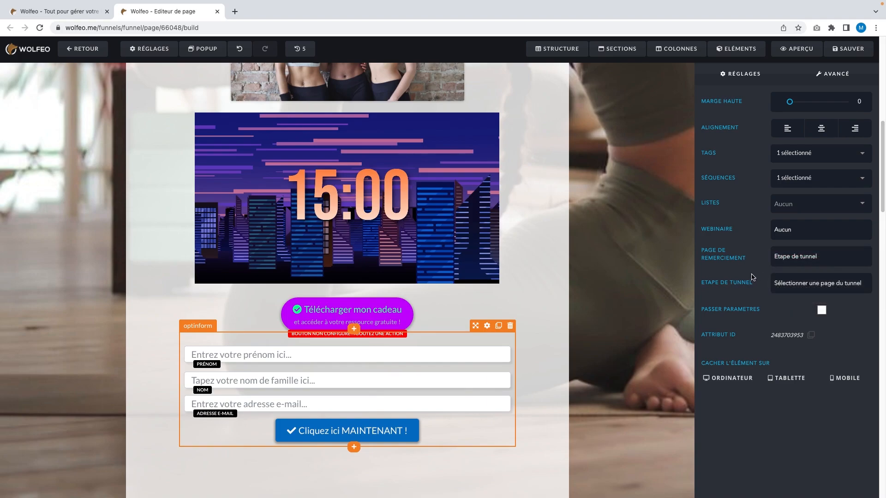
left_click_drag(737, 283, 761, 286)
left_click(778, 283)
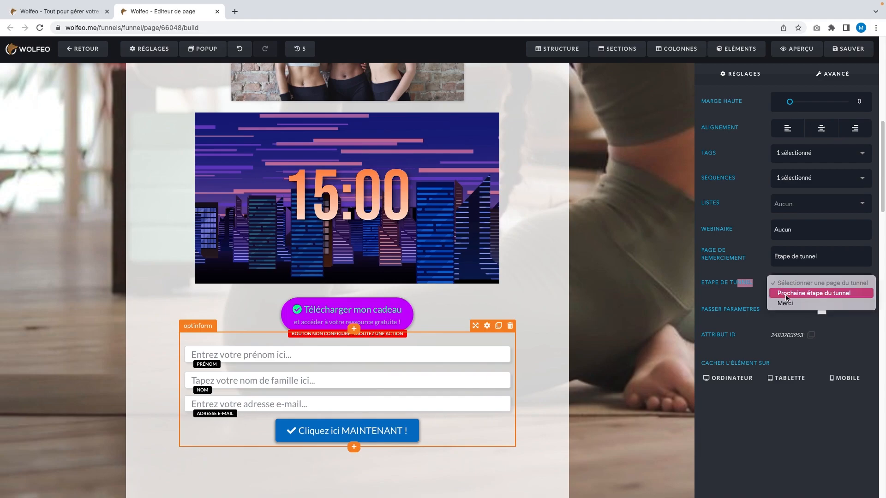
left_click(787, 296)
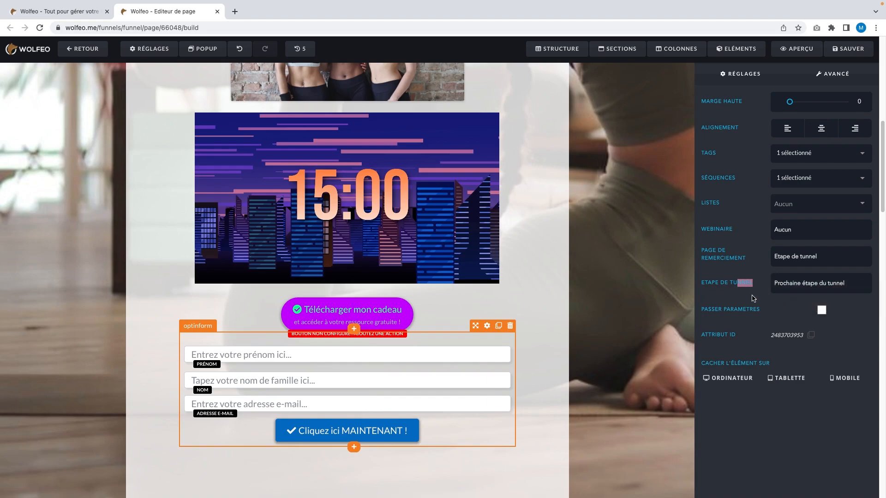
Step: Examine the order of the steps on the funnel's overview page and compare it with the form's funnel step setting
left_click(80, 13)
mouse_move(186, 188)
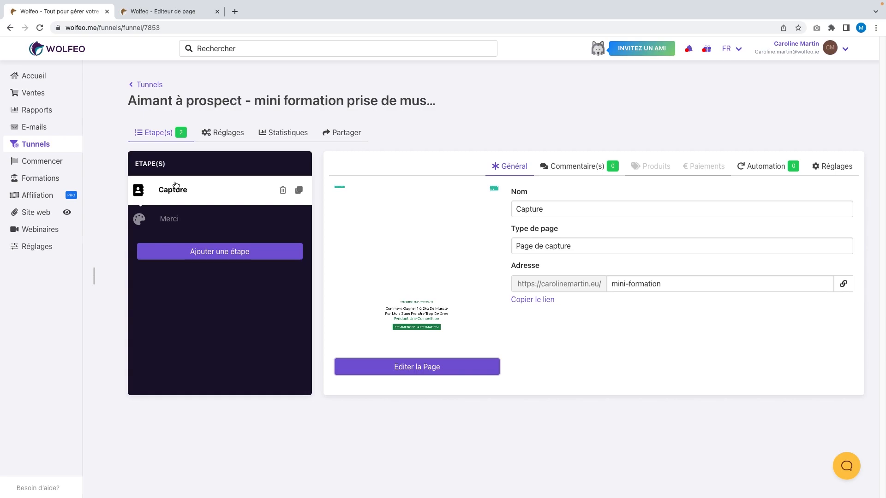
mouse_move(218, 228)
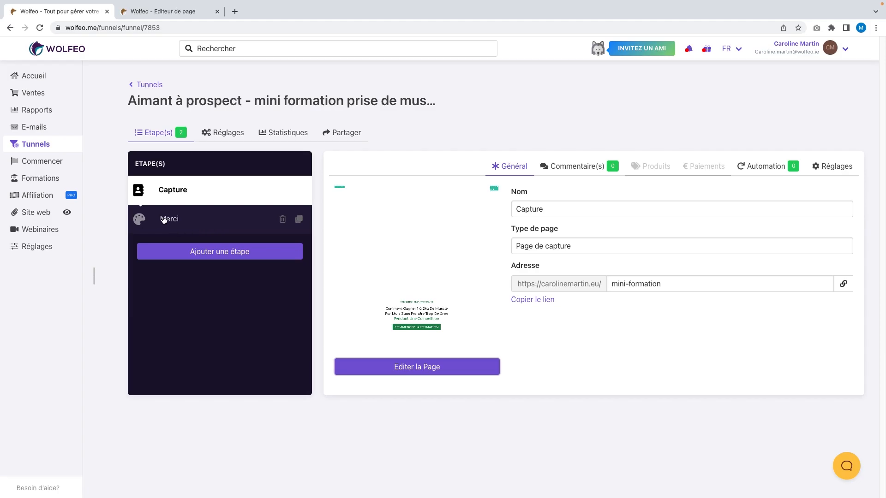
left_click(180, 12)
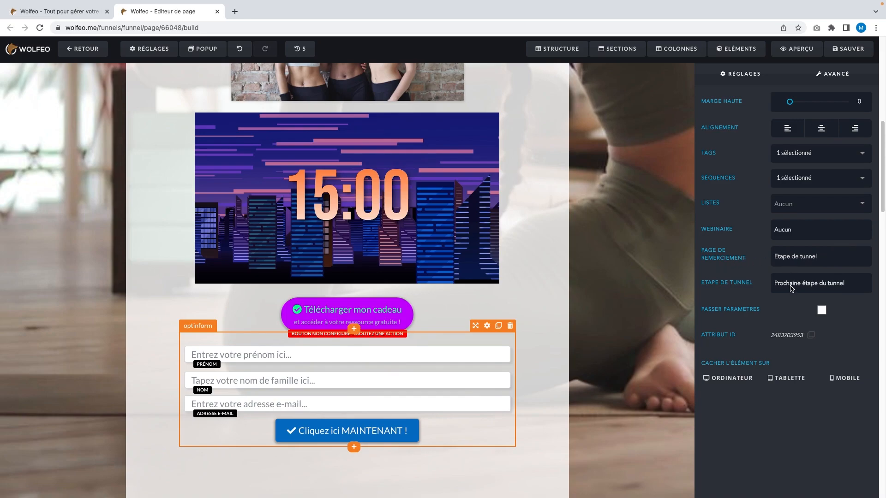
left_click(60, 12)
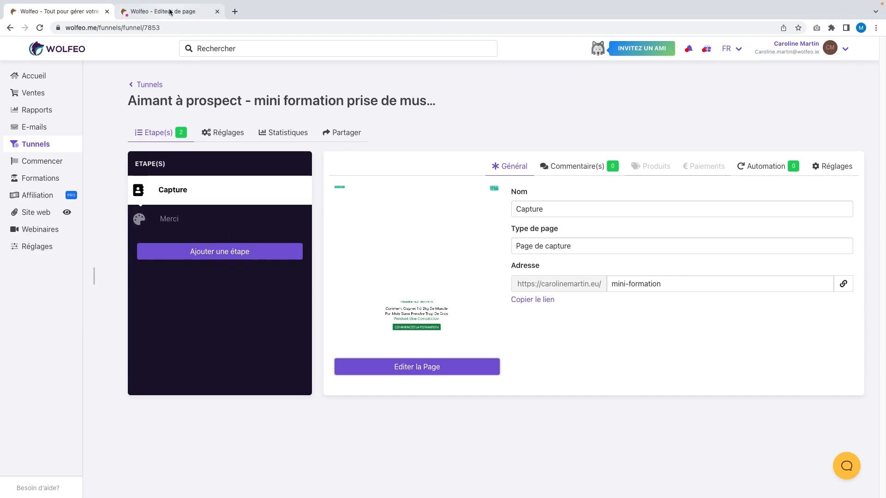
Step: Return to the page editor and view the form's configuration through its "Cliquez ici MAINTENANT !" submit button
left_click(169, 36)
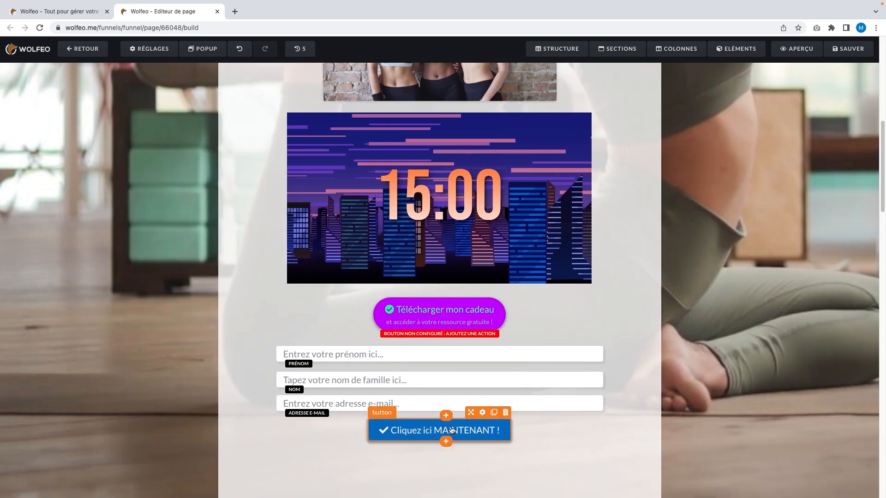
left_click(483, 413)
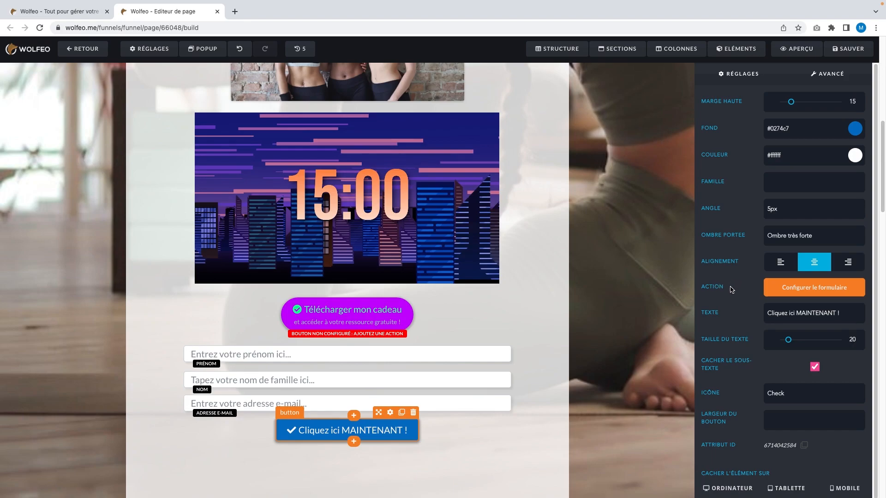
left_click_drag(727, 289, 697, 288)
left_click(793, 289)
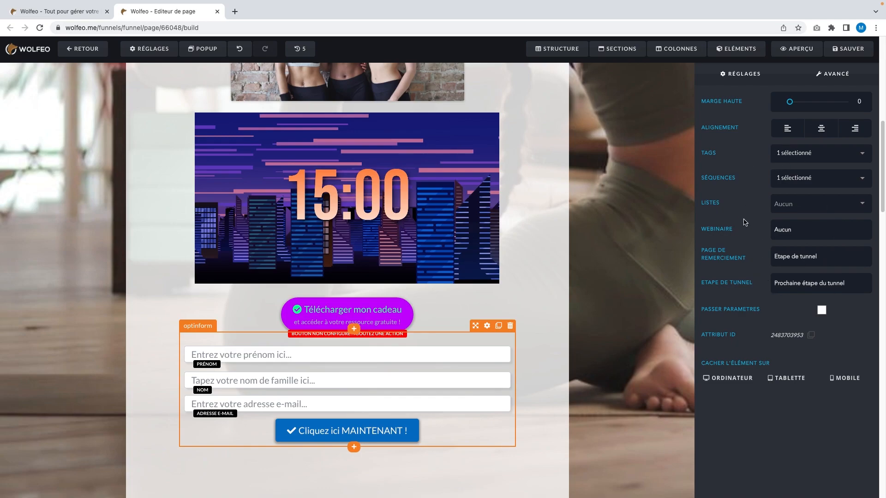
left_click(456, 355)
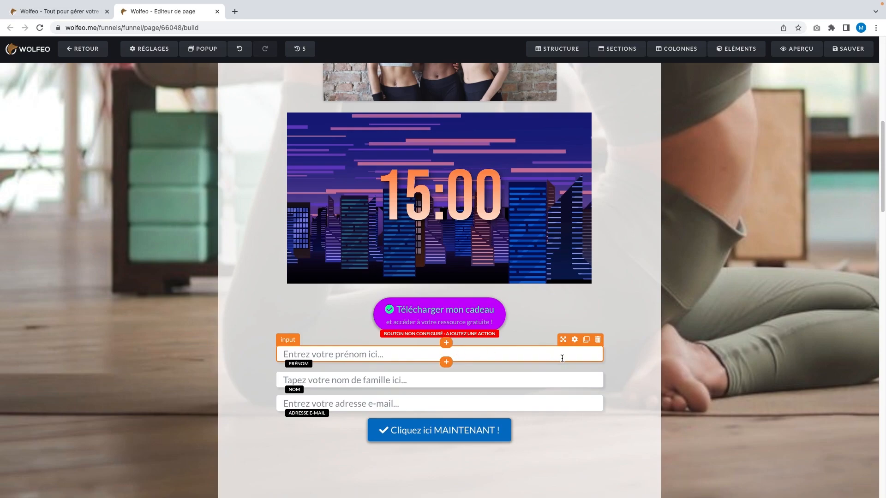
Step: Set the placeholder of the form's first-name field to "Prénom"
left_click(575, 340)
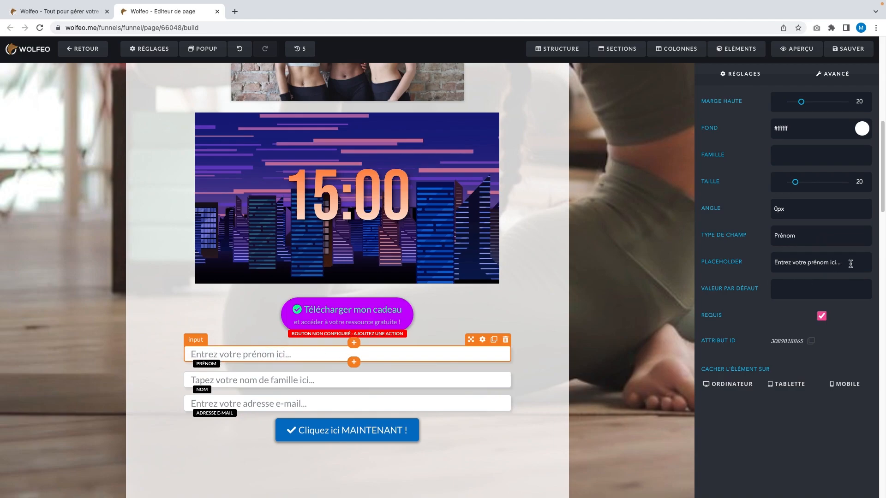
left_click_drag(841, 263, 749, 262)
key("BackSpace")
type("Prénom")
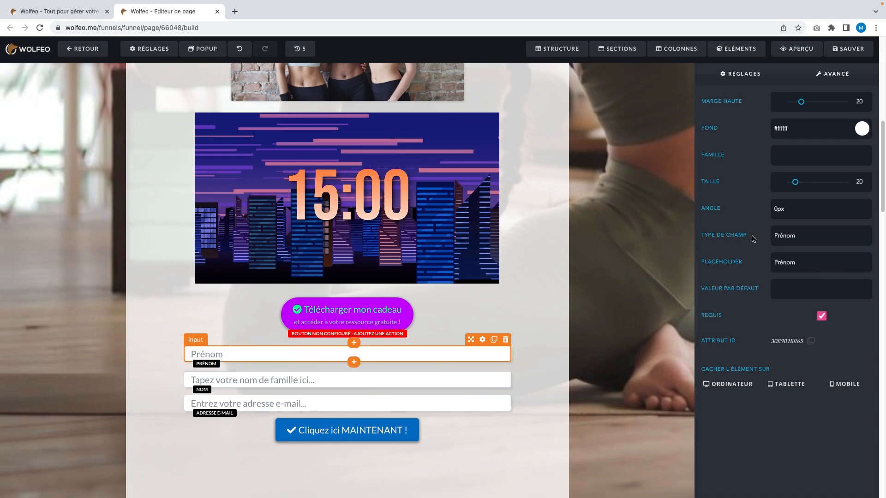
Step: Change the first form field's type to "Téléphone" and its placeholder to "Téléphone"
left_click(789, 237)
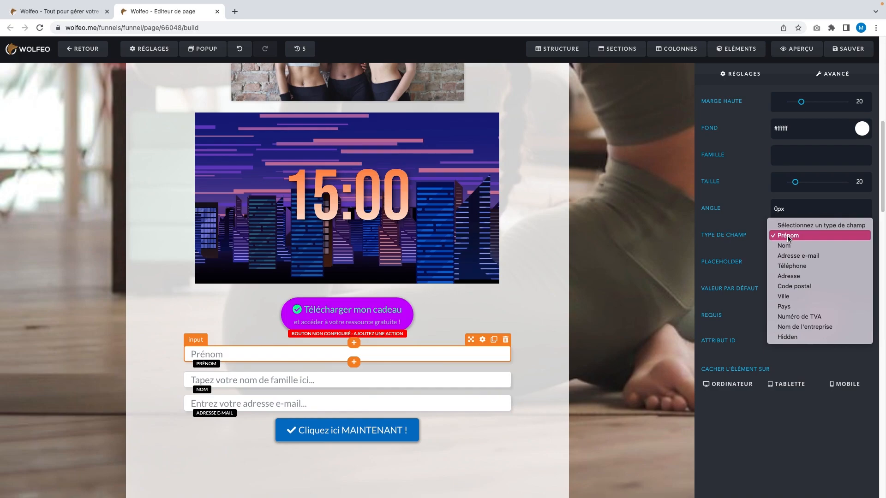
left_click(745, 238)
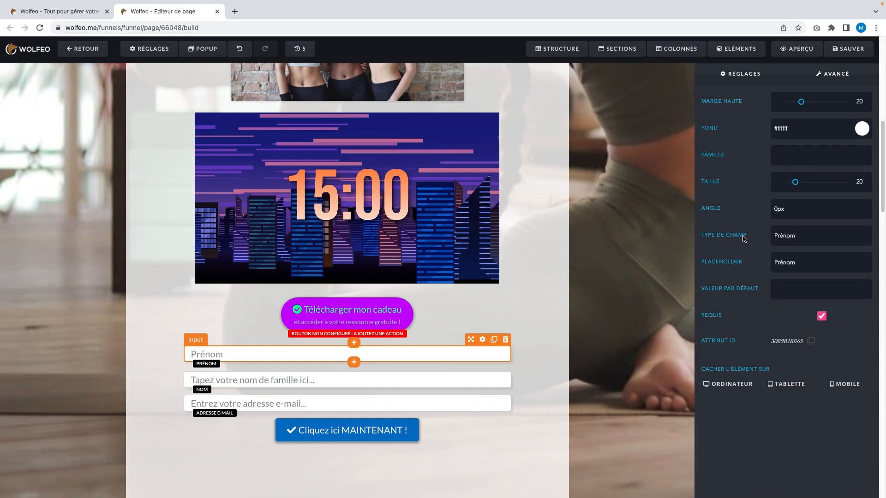
left_click(781, 239)
left_click(797, 263)
left_click_drag(799, 263, 757, 261)
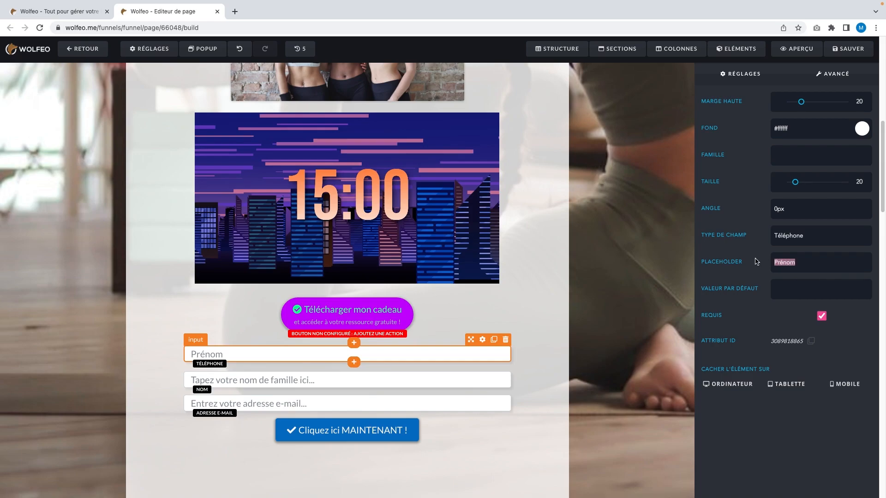
left_click(721, 263)
left_click_drag(826, 259, 715, 259)
type("Téléphone")
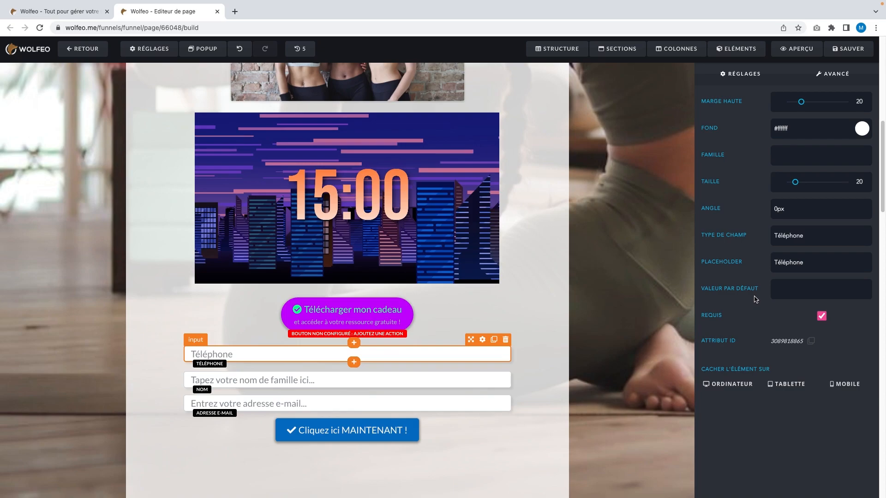
Step: Switch the phone field's "Requis" option off and back on, and close its settings
left_click(821, 317)
left_click(822, 317)
left_click(467, 439)
scroll(466, 438, "down", 1)
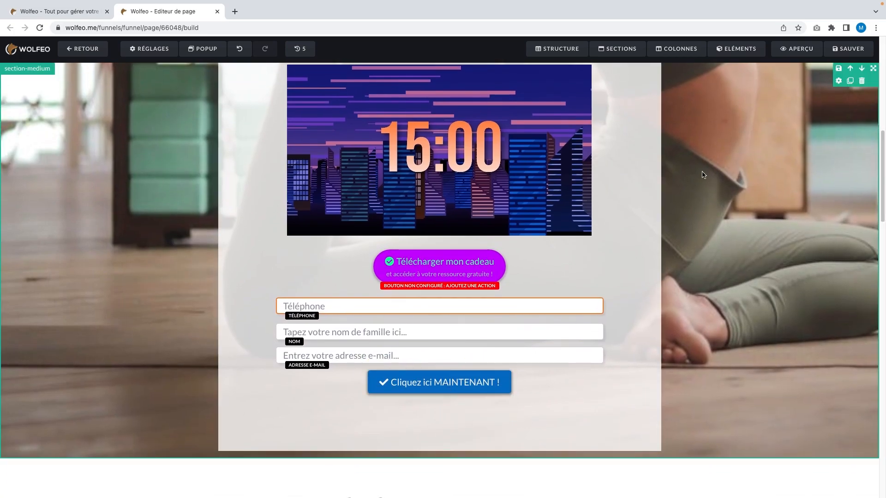
Step: Add a "Champ" element to the form between the phone and family-name fields
left_click(736, 48)
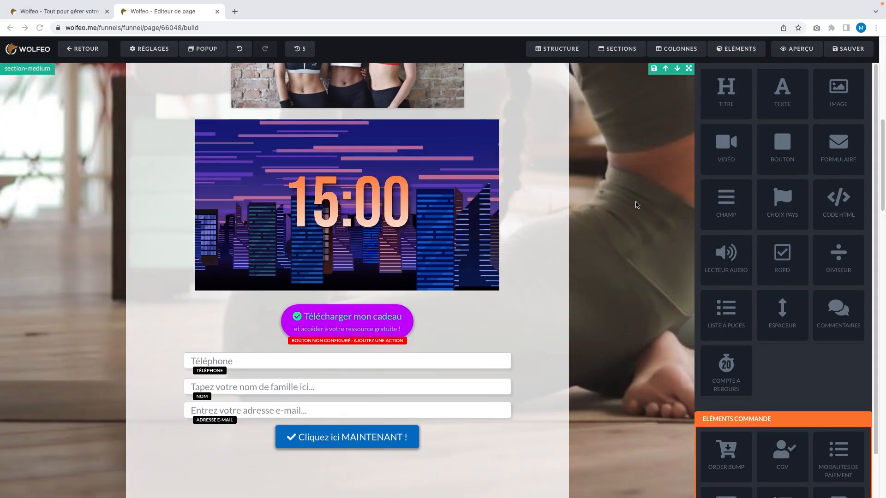
scroll(421, 382, "down", 1)
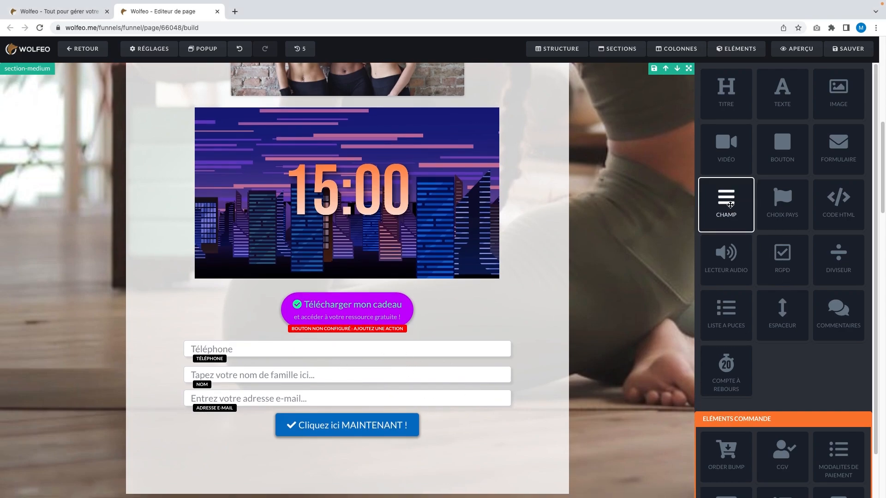
left_click_drag(730, 205, 458, 360)
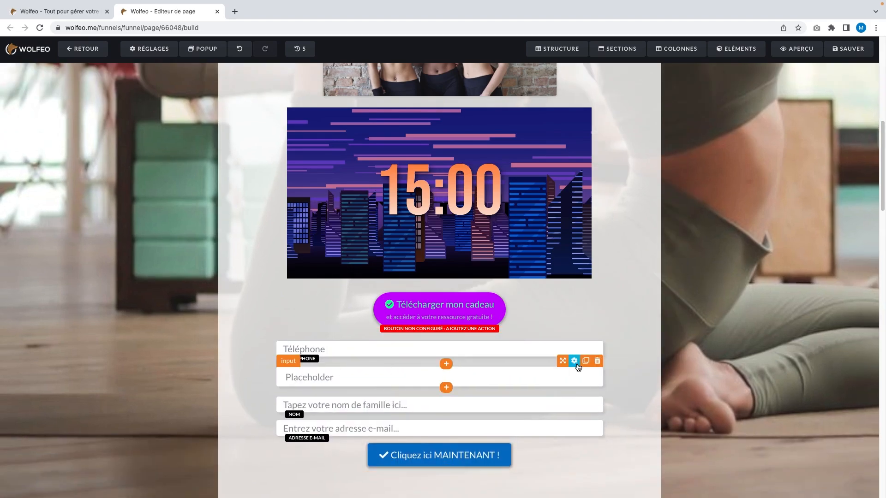
Step: Set the new field's type to "Ville" and its placeholder to "Ville"
left_click(574, 362)
left_click_drag(704, 238, 803, 238)
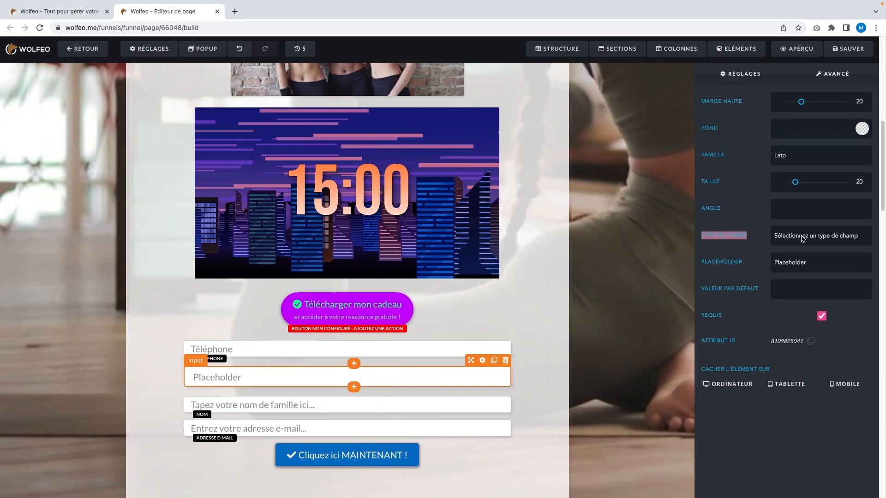
left_click(806, 236)
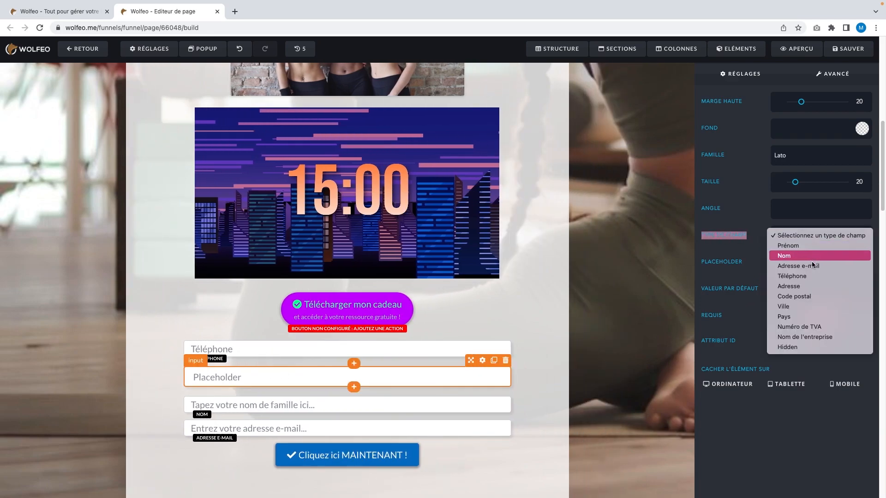
left_click(800, 307)
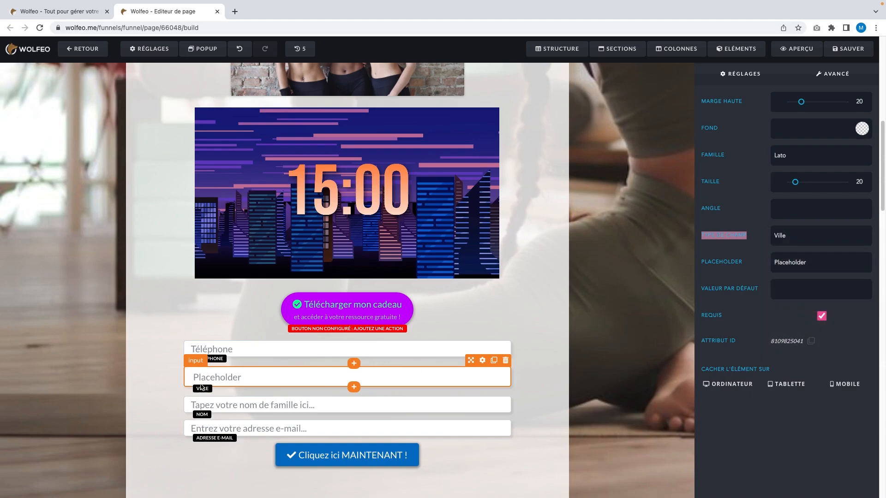
left_click_drag(750, 263, 700, 262)
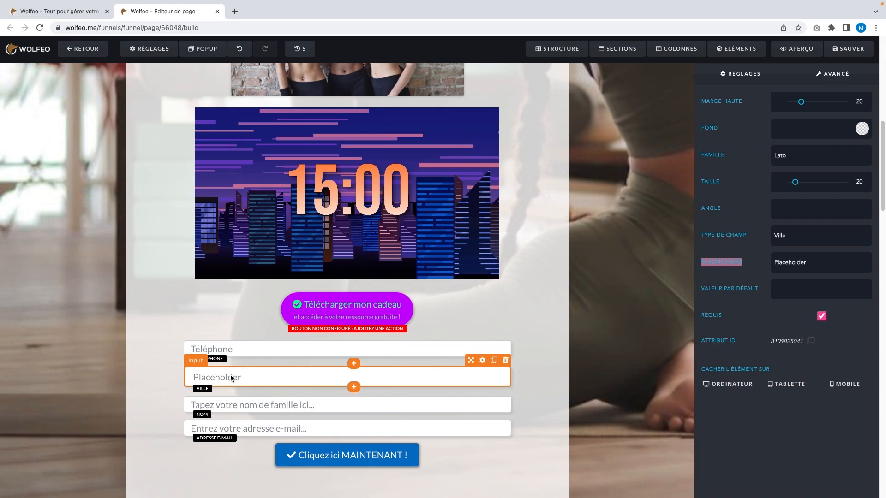
left_click_drag(814, 263, 757, 257)
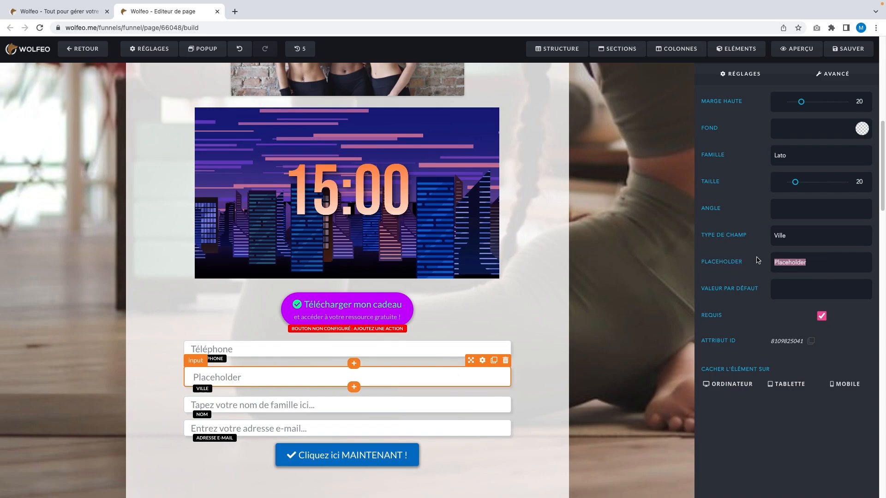
type("Ville")
left_click(527, 403)
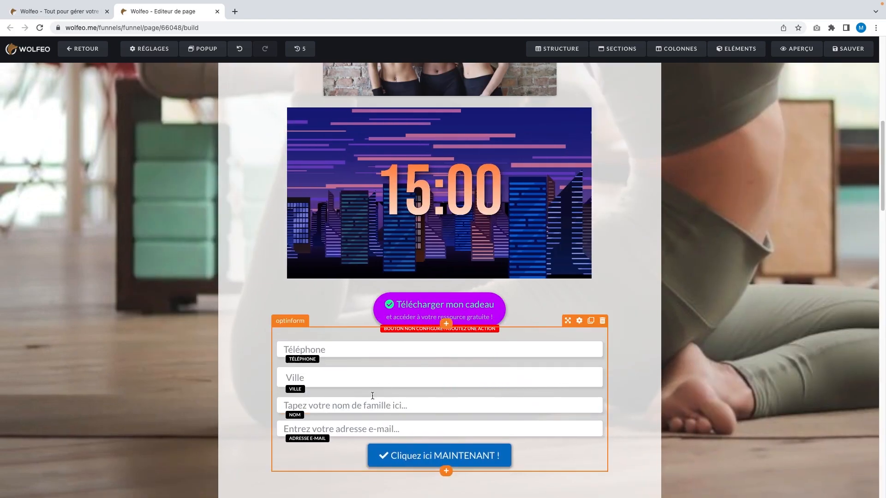
Step: Add a "Code HTML" element below the form
left_click(748, 51)
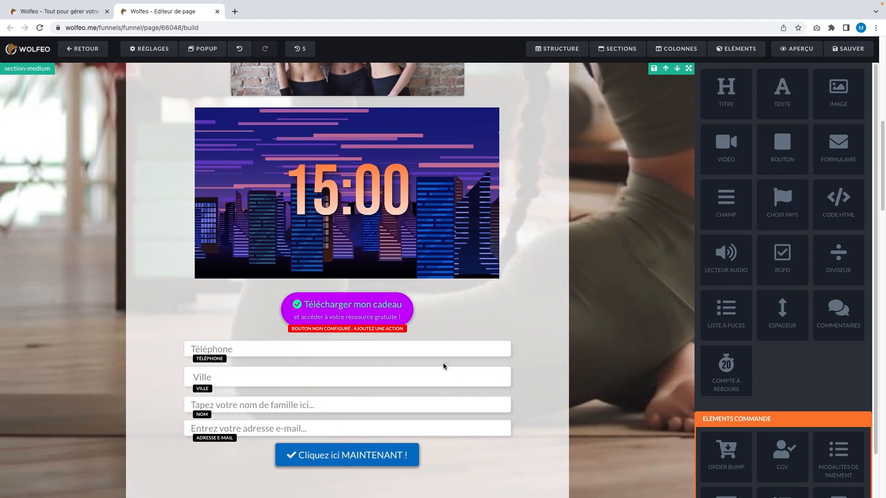
scroll(425, 406, "down", 3)
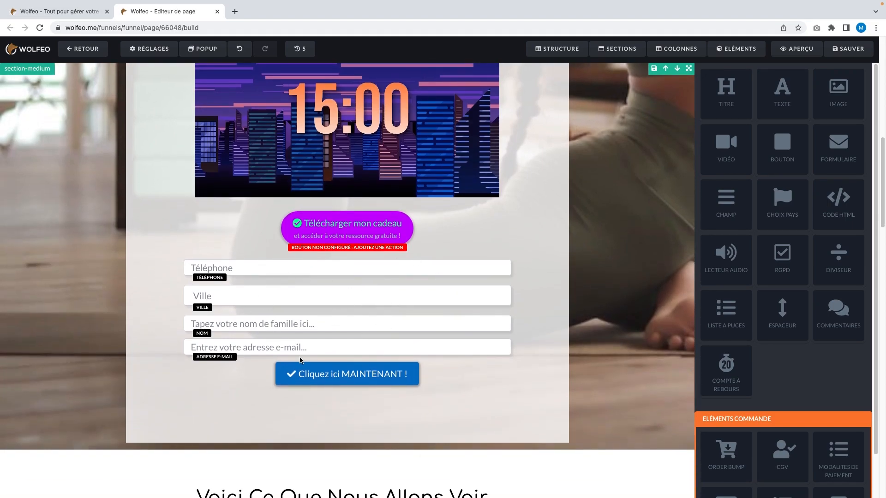
scroll(425, 358, "down", 3)
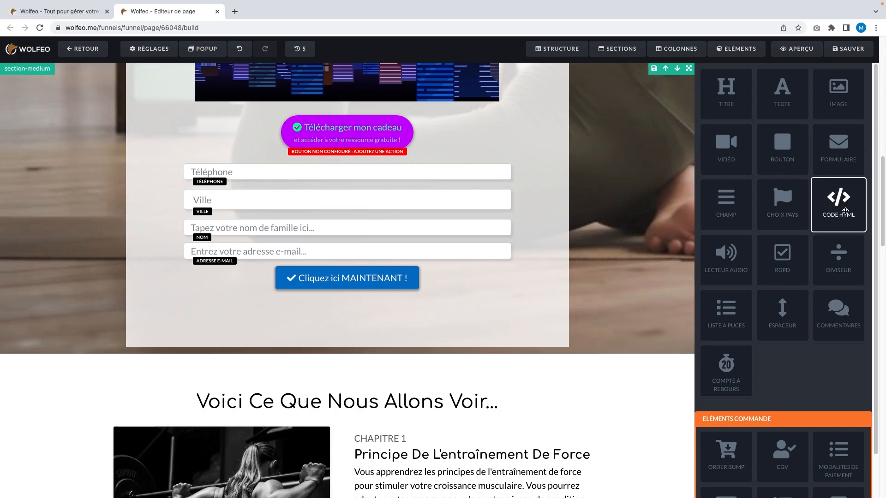
left_click_drag(846, 212, 447, 295)
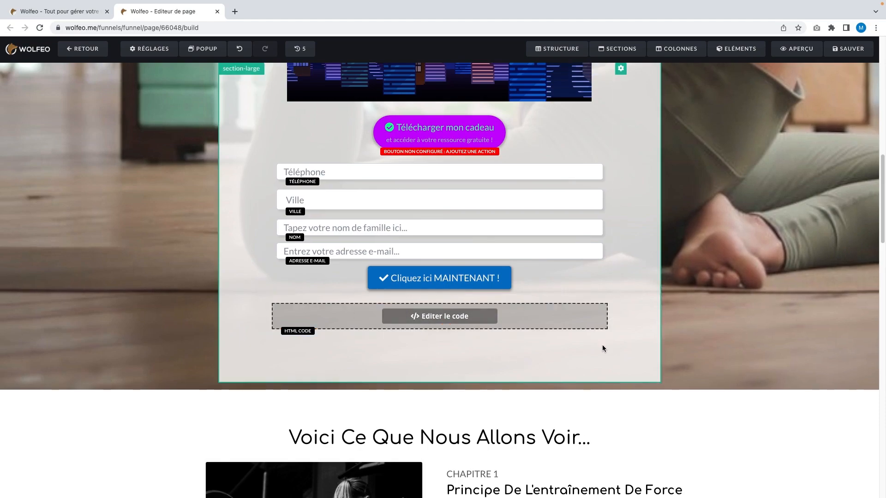
Step: Add a "Lecteur audio" element below the HTML code element
left_click(736, 48)
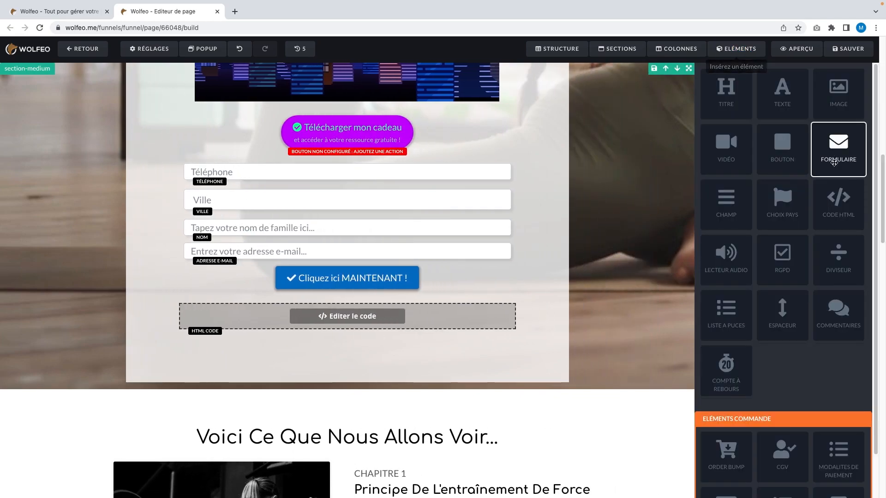
scroll(518, 332, "down", 3)
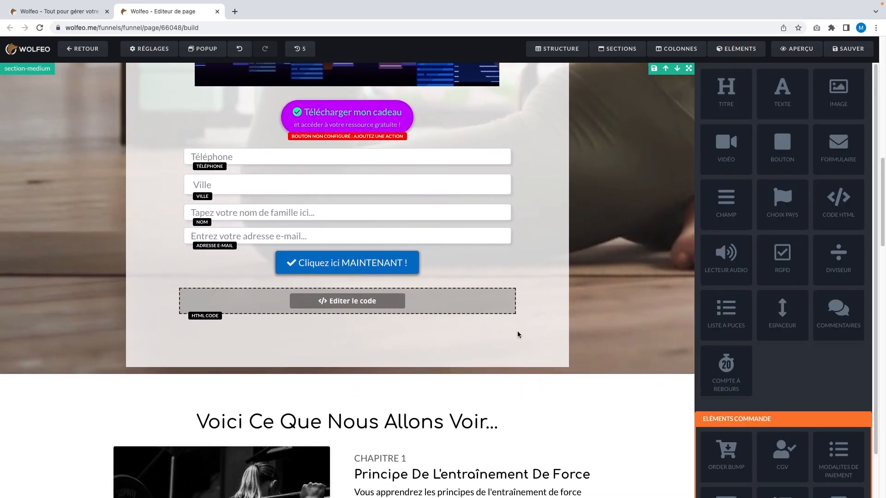
left_click_drag(729, 257, 430, 258)
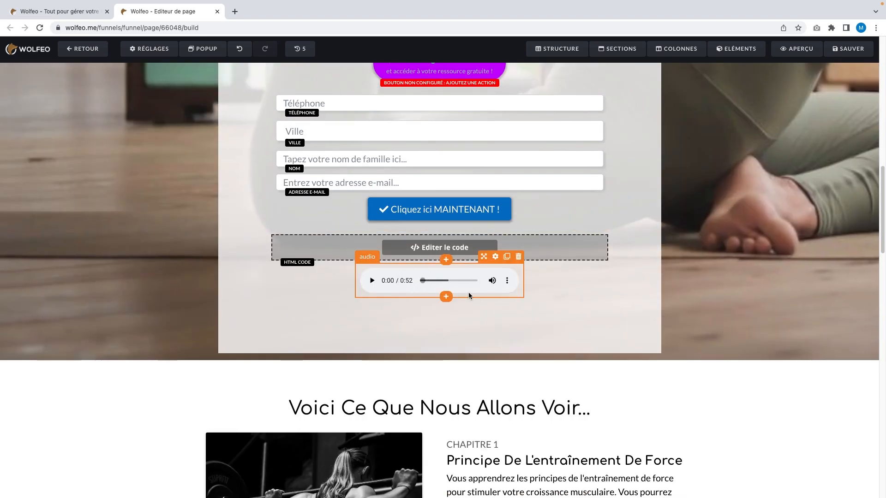
Step: Open the audio player's settings and browse the media manager for an audio file to use as its source
left_click(495, 257)
double_click(705, 182)
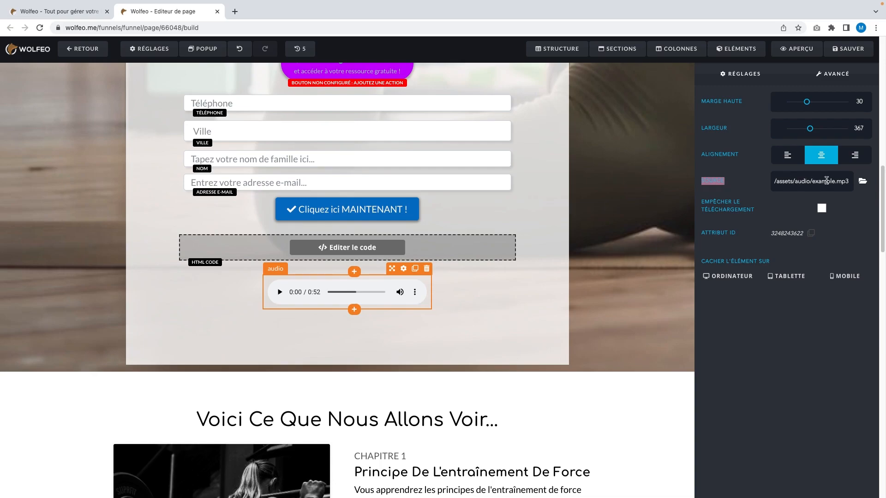
left_click(862, 182)
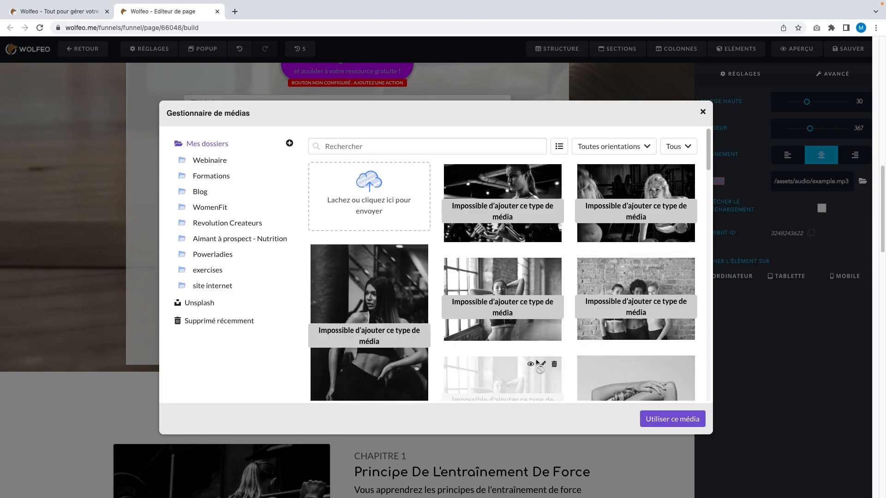
scroll(536, 363, "down", 10)
scroll(514, 357, "up", 10)
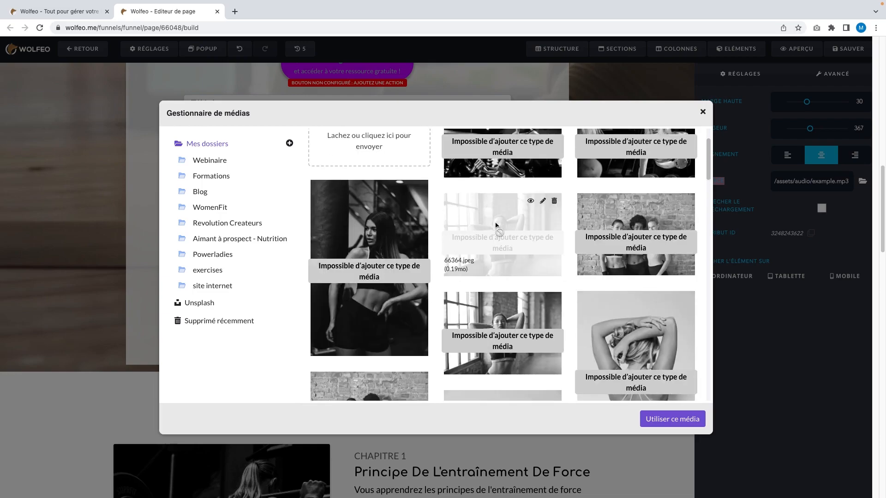
scroll(521, 217, "up", 2)
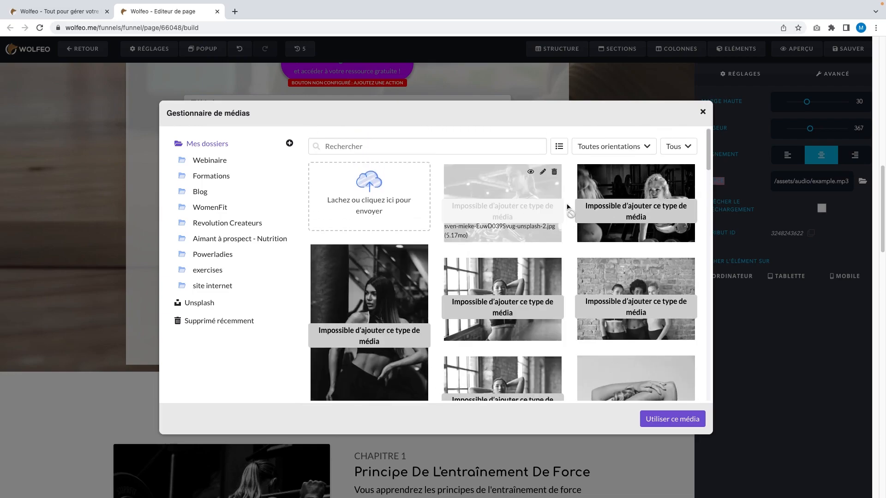
scroll(525, 371, "down", 1)
scroll(524, 371, "down", 3)
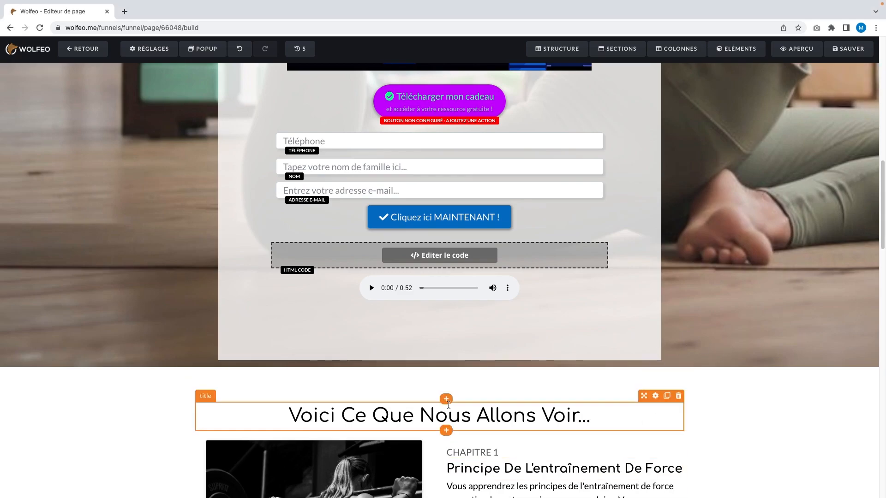
Step: Start adding a section below the form section and examine model categories such as "Titre", "Galerie", "Citation", "Formulaire" and "Réseaux sociaux"
left_click(612, 49)
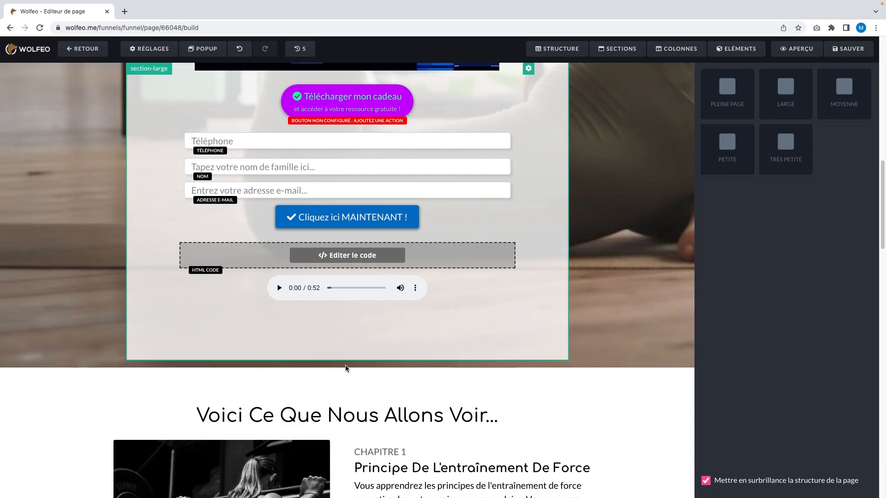
left_click(578, 348)
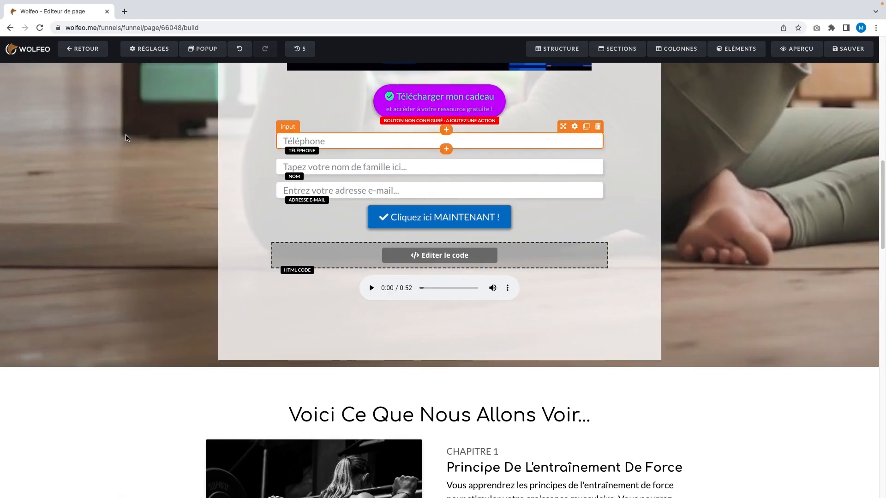
mouse_move(428, 373)
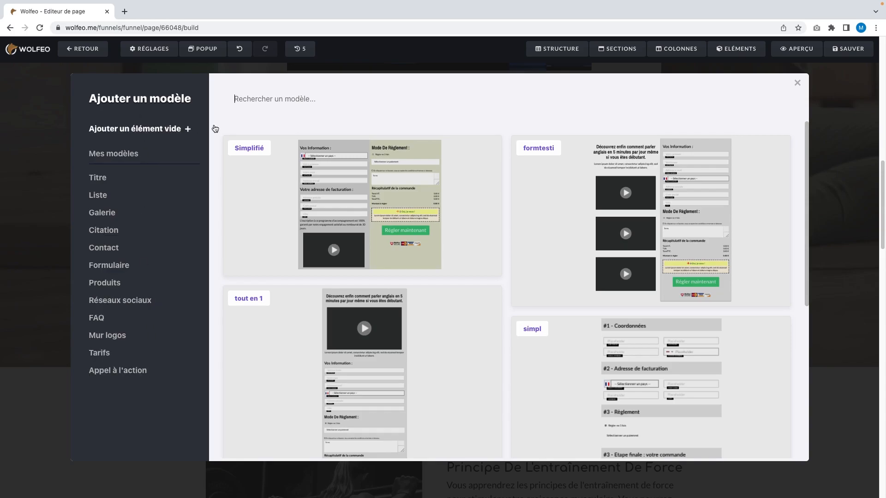
left_click(132, 156)
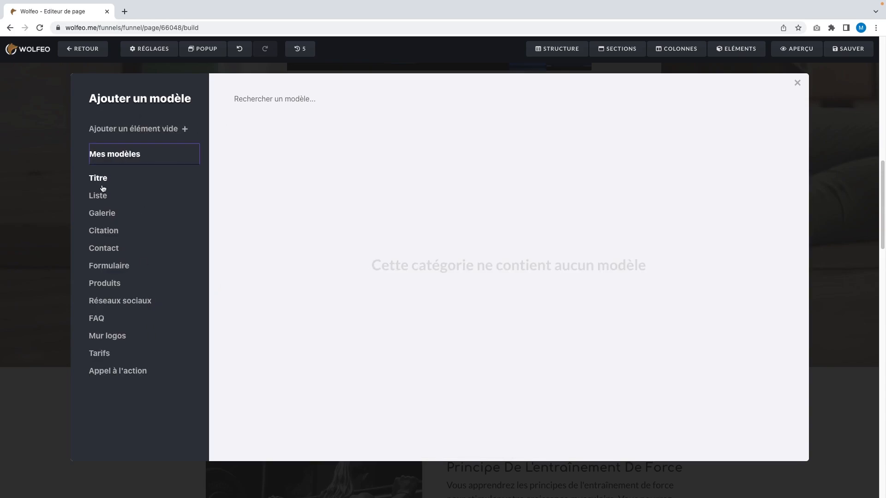
left_click(103, 184)
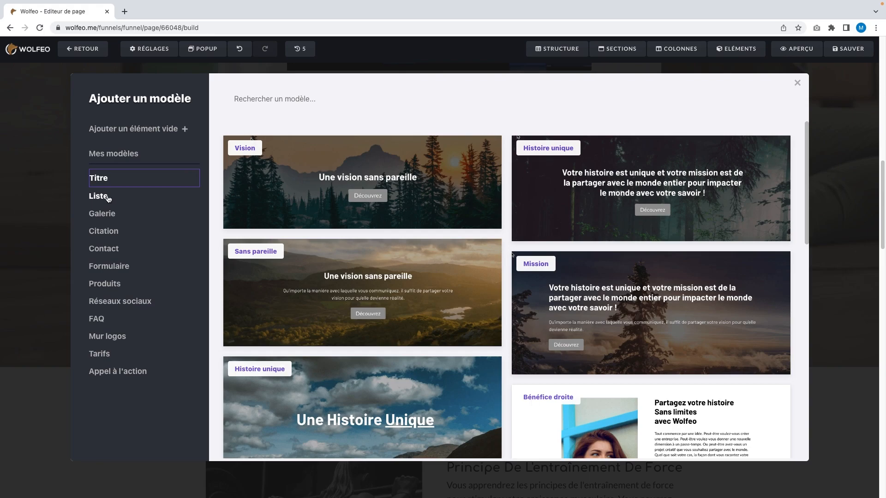
left_click(112, 214)
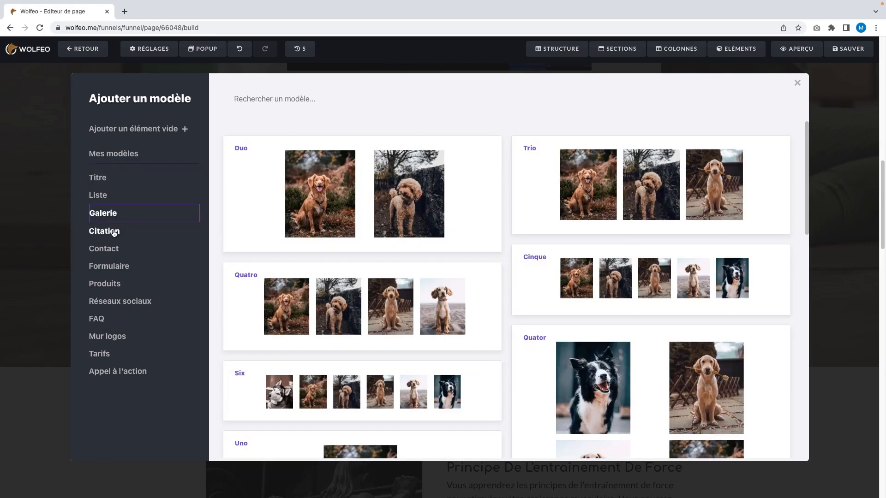
left_click(114, 232)
left_click(113, 267)
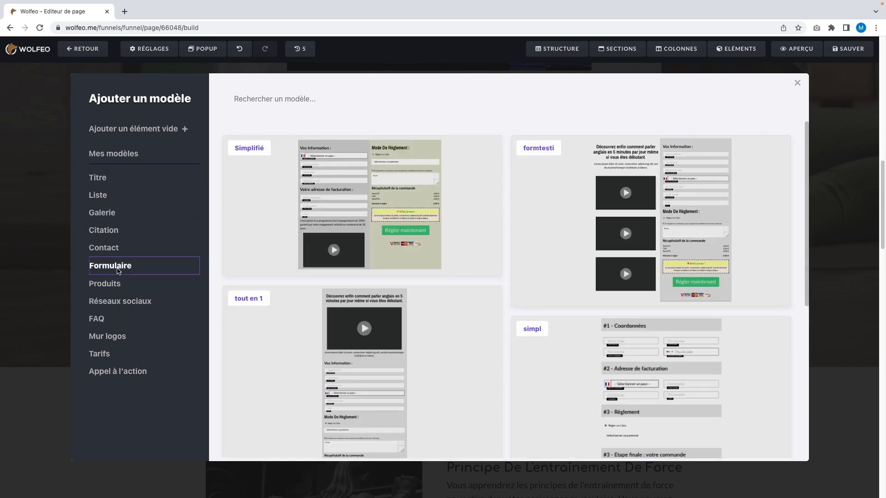
left_click(121, 301)
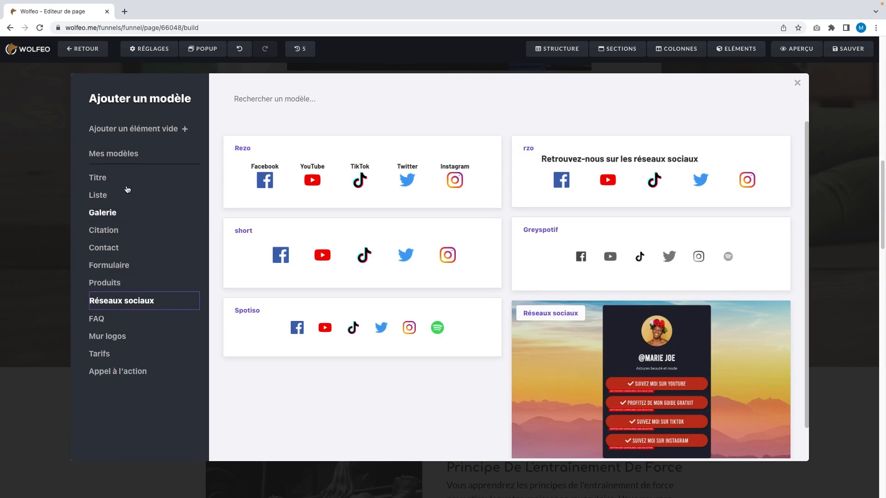
Step: Insert an empty section between the form section and "Voici Ce Que Nous Allons Voir..." and give it a four-column layout
left_click(145, 129)
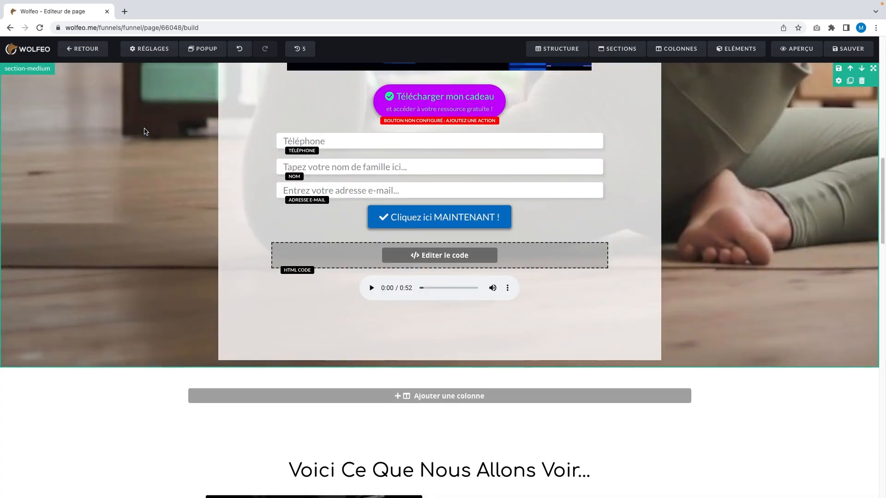
scroll(305, 415, "down", 1)
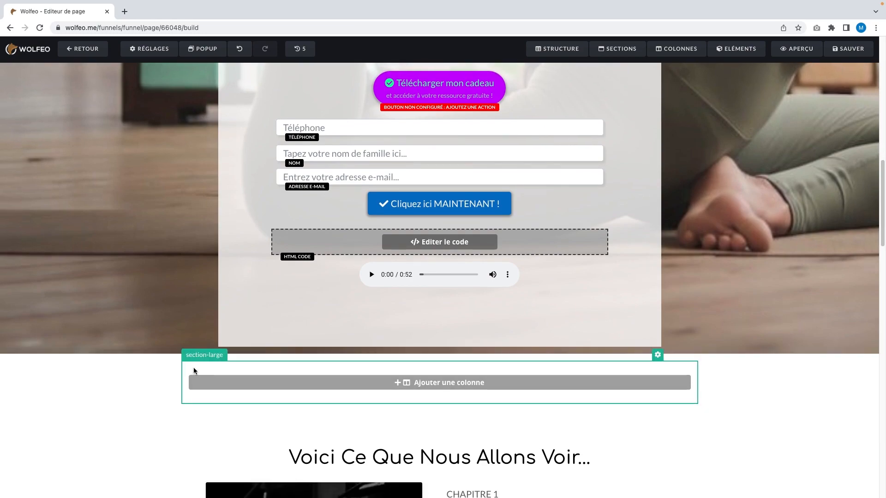
left_click(403, 390)
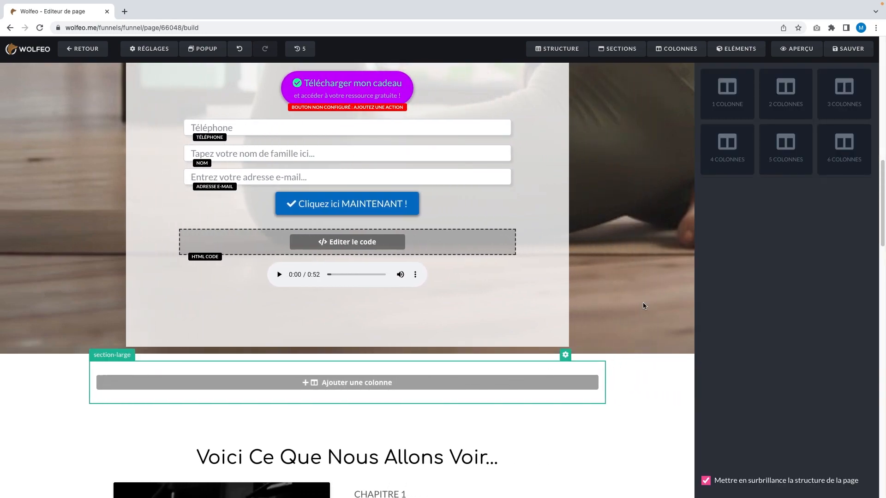
left_click_drag(849, 101, 382, 382)
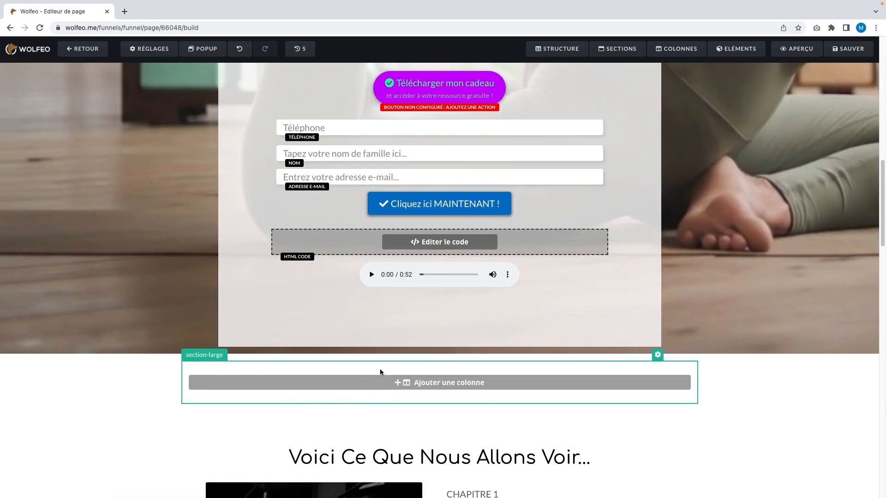
left_click(465, 381)
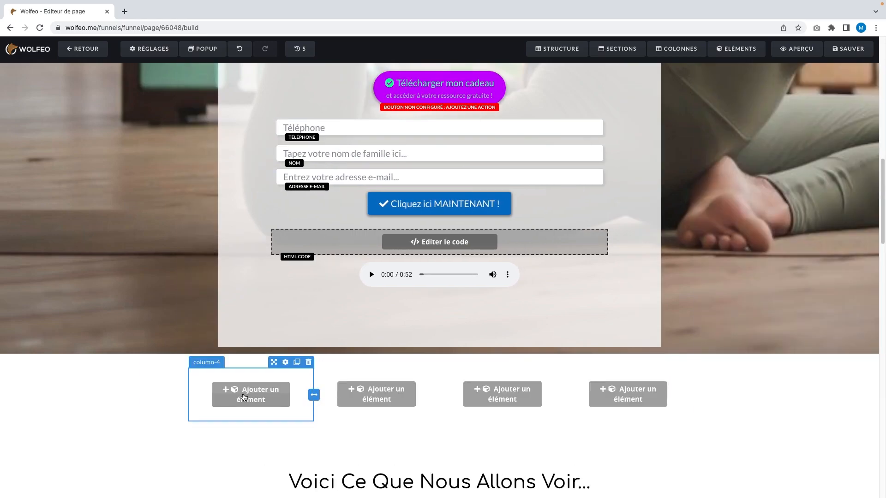
Step: Add an "RGPD" consent checkbox above the form's submit button and a "Diviseur" in the new section's first column
left_click(244, 395)
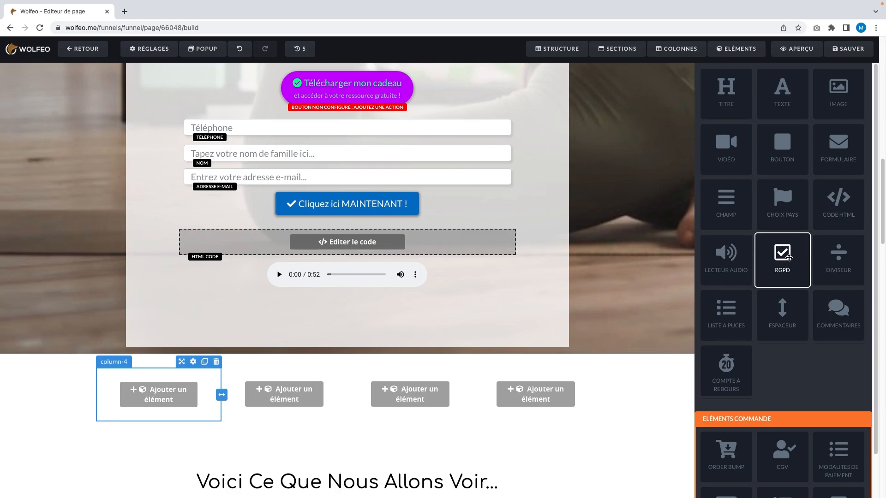
left_click_drag(785, 258, 357, 190)
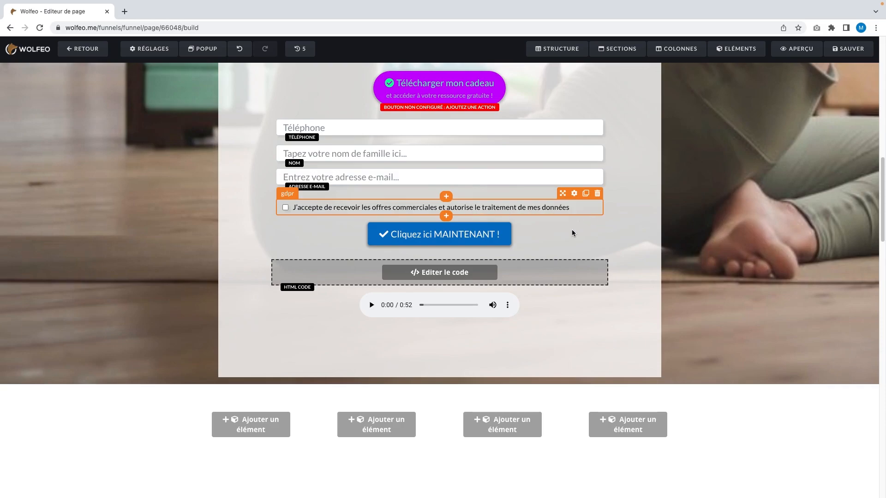
left_click(735, 48)
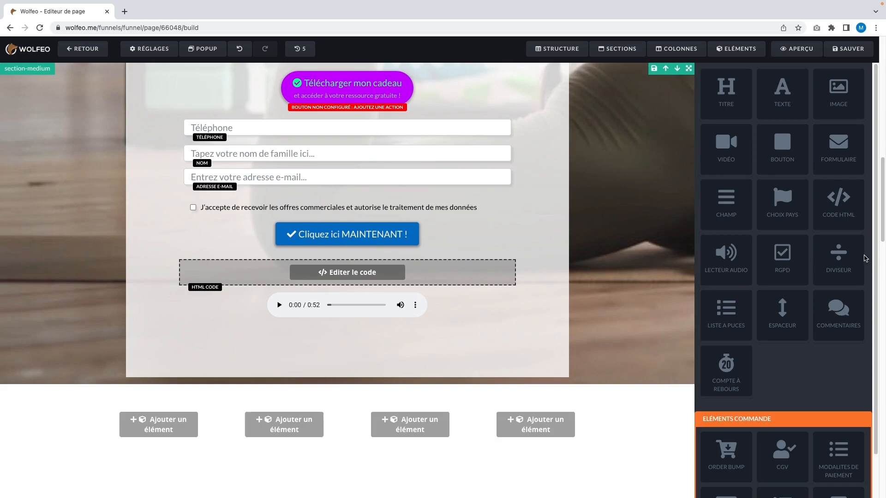
left_click_drag(850, 261, 257, 422)
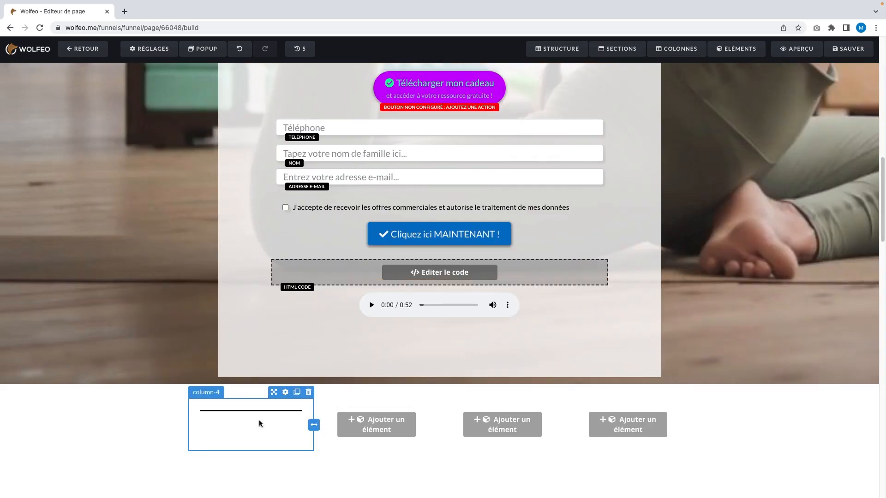
Step: Add a "Texte" element above the divider and an "Image" element below it in the first column
scroll(237, 401, "down", 2)
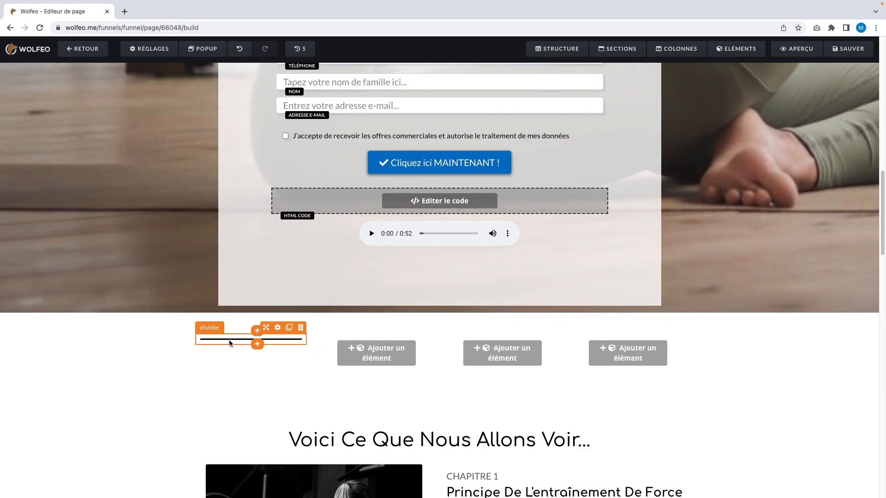
left_click(735, 51)
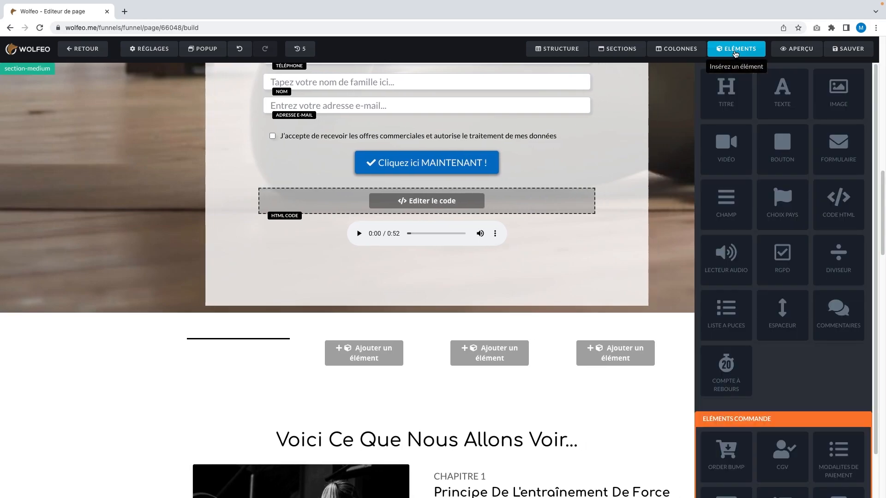
left_click_drag(782, 92, 253, 336)
left_click(735, 48)
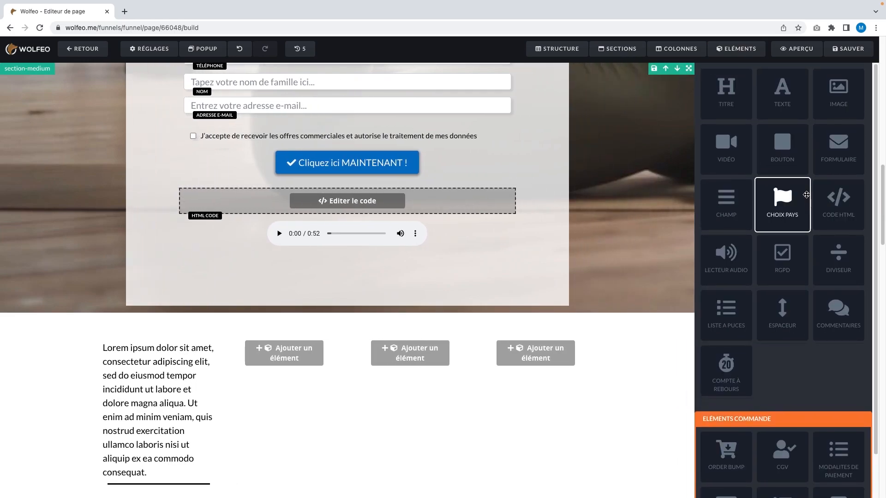
left_click_drag(838, 90, 299, 256)
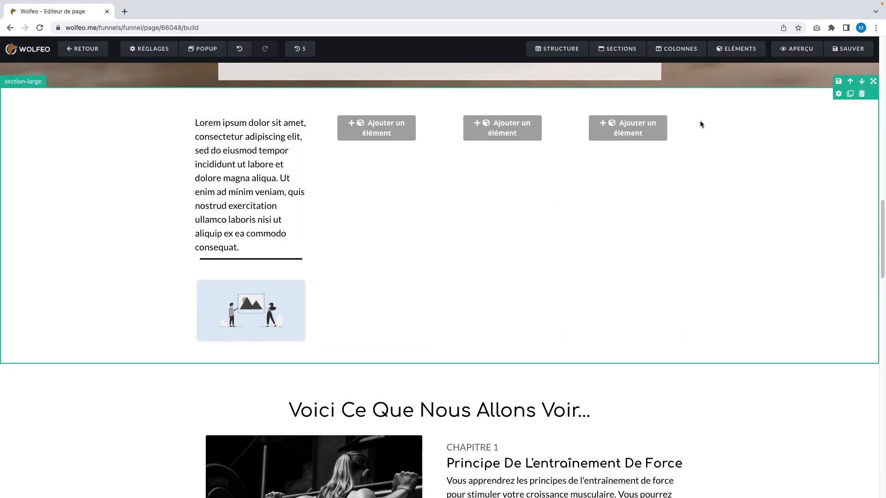
Step: Delete two of the section's empty columns and add a "Liste à puces" element to the remaining empty column
left_click(684, 96)
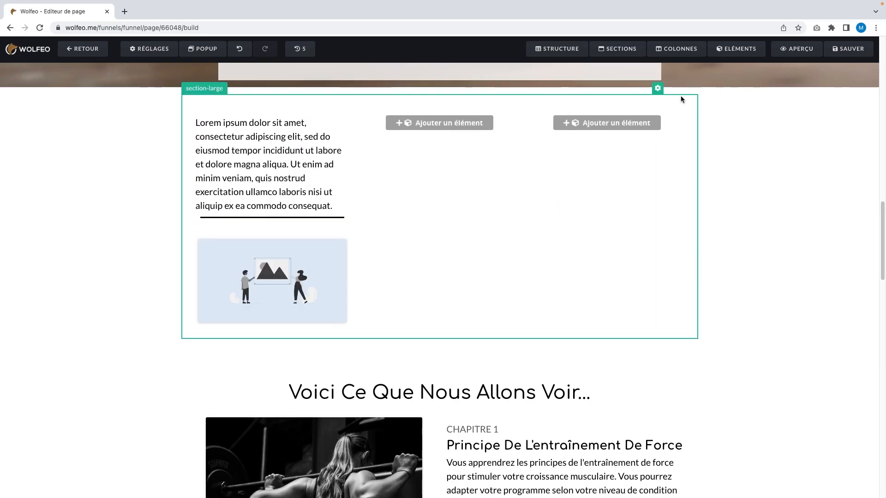
left_click(685, 96)
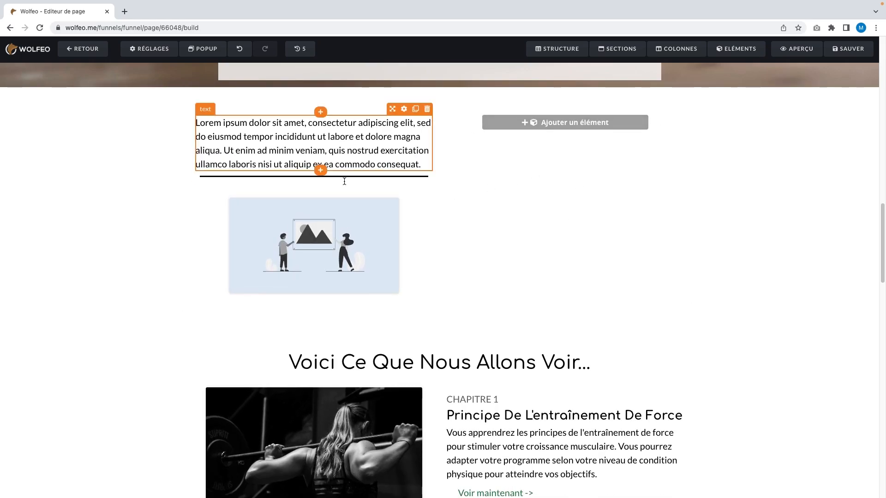
left_click(533, 125)
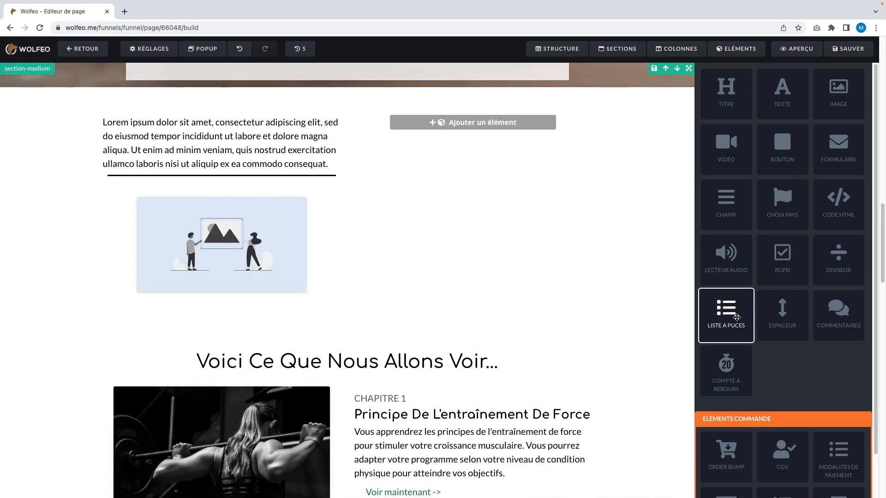
left_click_drag(734, 317, 533, 118)
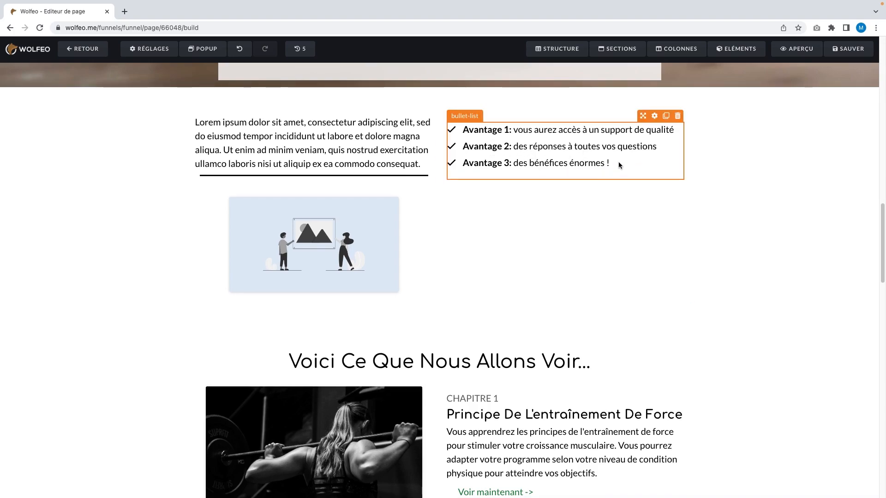
Step: Open the bullet list's settings and examine its editable text and style options
left_click(655, 116)
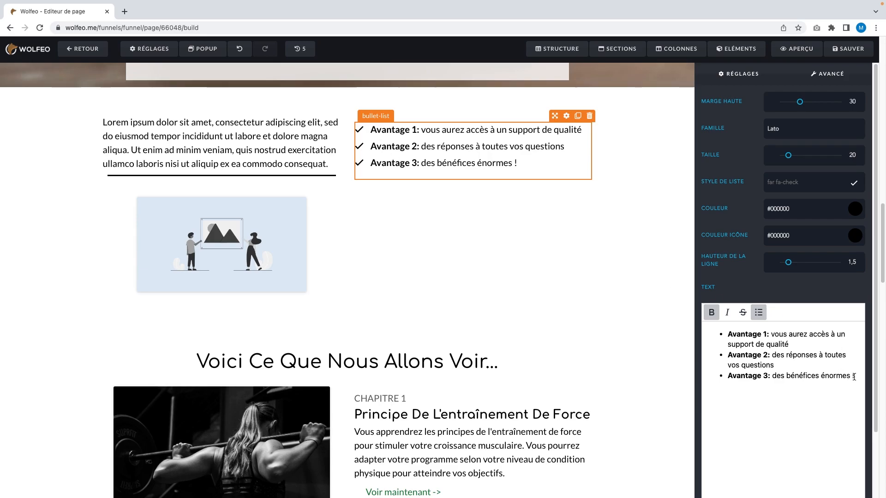
left_click_drag(853, 377, 727, 332)
left_click(740, 362)
left_click_drag(858, 376, 717, 334)
left_click(782, 368)
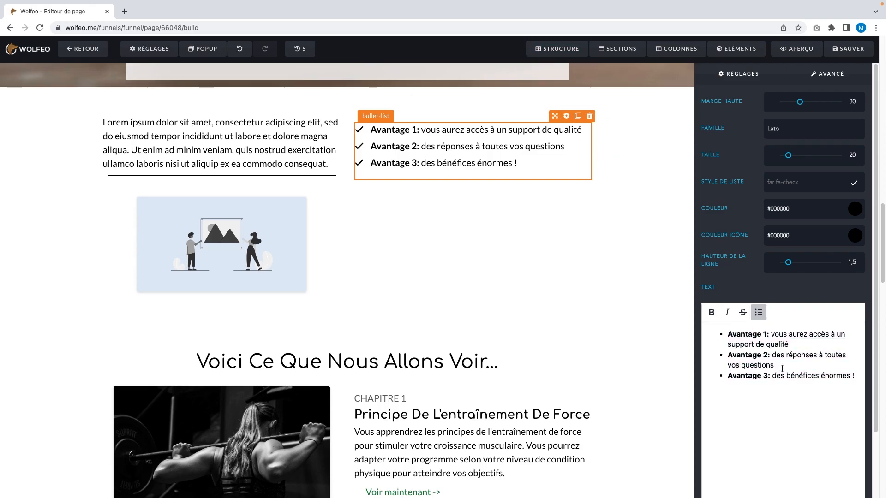
Step: Add an "Espaceur" element between the text and the divider and reduce its height
left_click(736, 48)
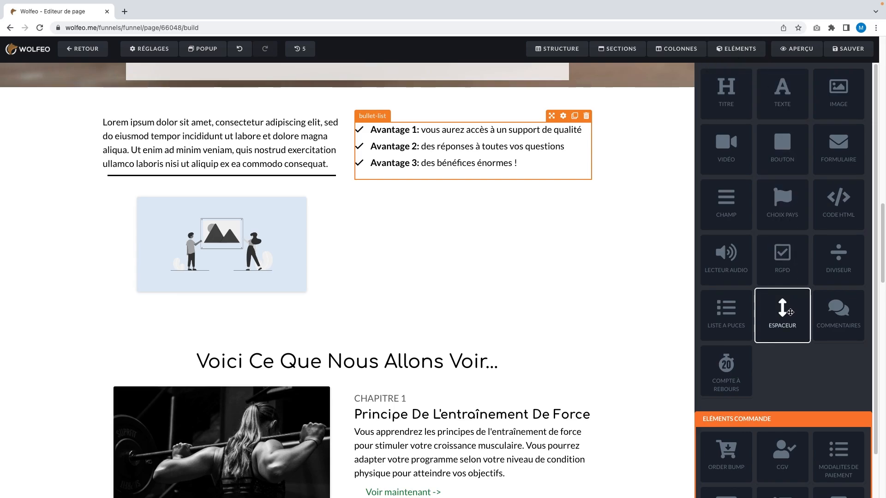
left_click_drag(790, 312, 308, 166)
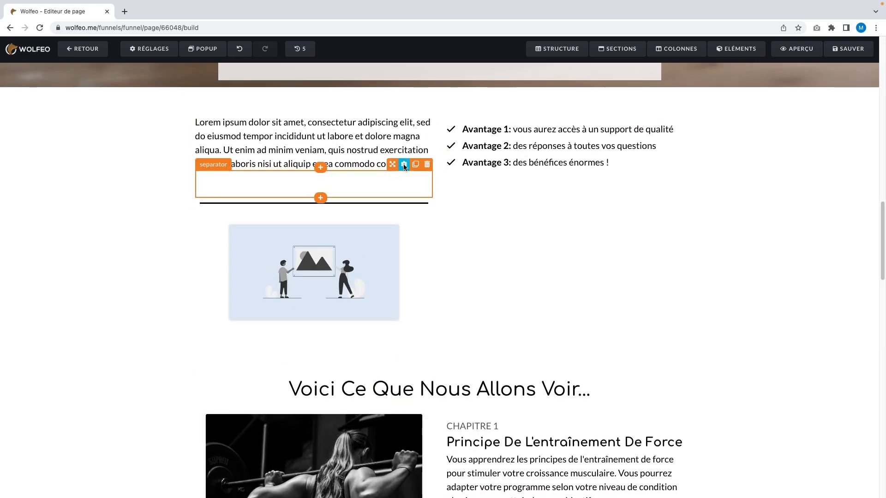
left_click(403, 165)
mouse_move(797, 105)
left_mouse_down()
mouse_move(821, 104)
mouse_move(787, 106)
left_mouse_up()
Step: Add a "Commentaires" element below the bullet list and a "Compte à rebours" element beneath the comments
left_click(727, 53)
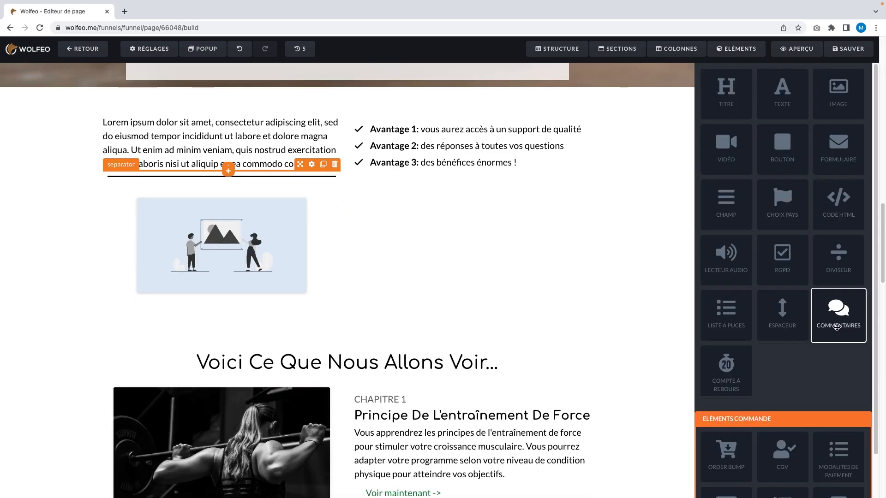
left_click_drag(837, 327, 486, 191)
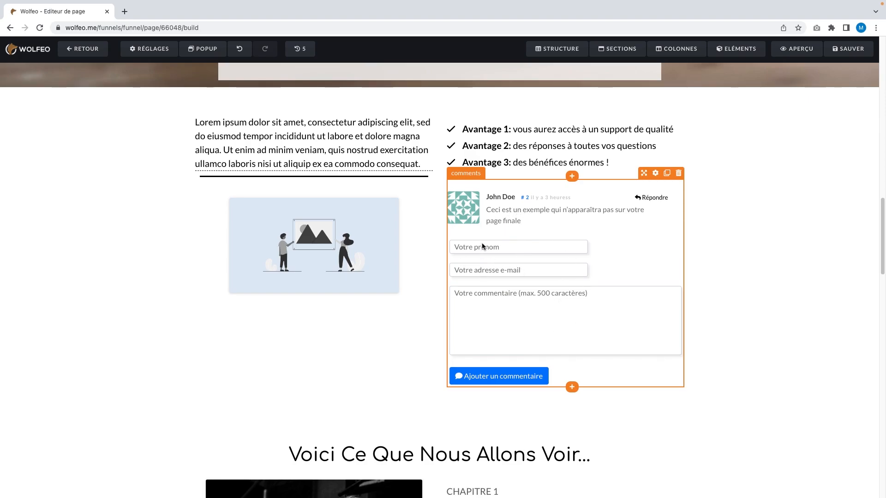
left_click(737, 49)
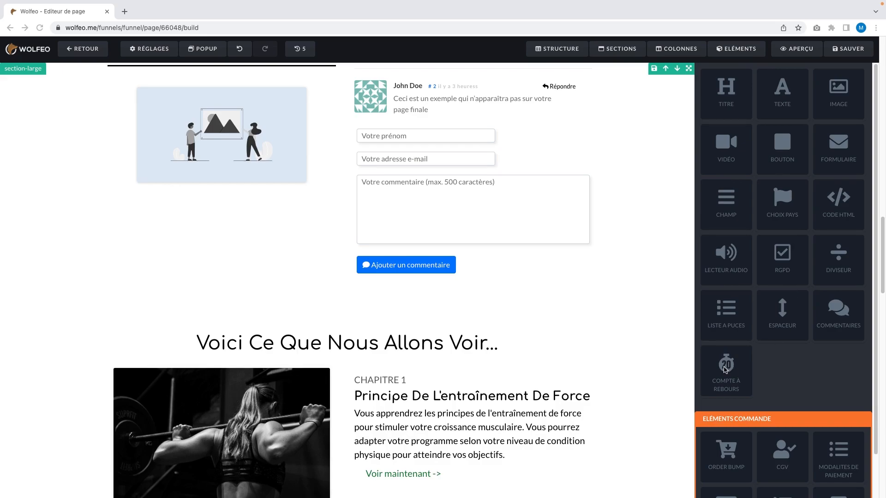
left_click_drag(736, 367, 519, 273)
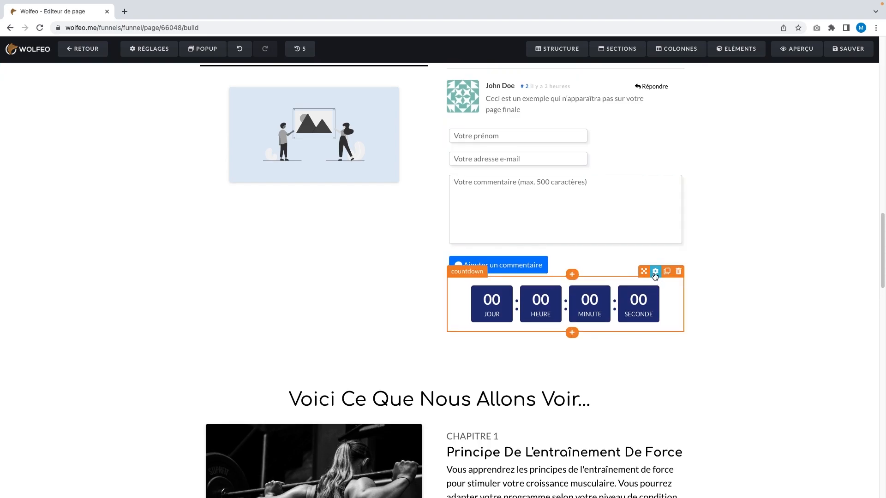
Step: Set the countdown's language to French, its type to "Date et heure exactes" and its time zone to "(UTC+00:00) London, Edinburgh"
left_click(654, 282)
left_click(809, 128)
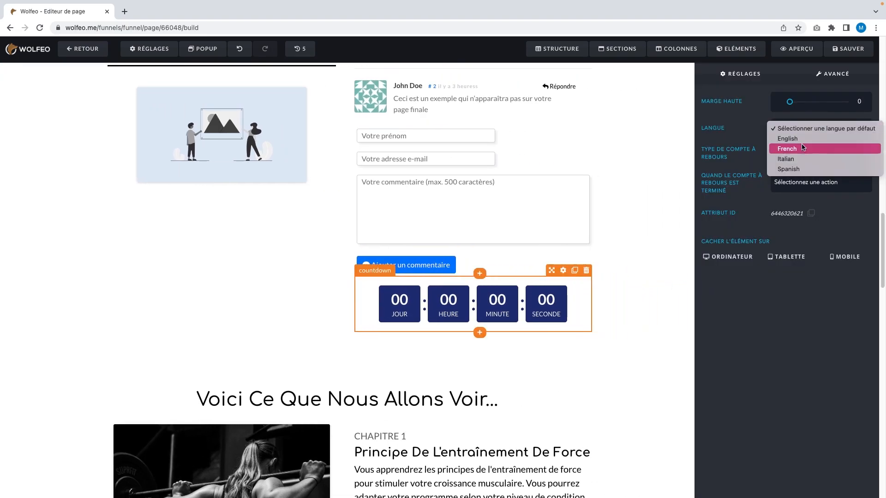
left_click(801, 149)
left_click(797, 156)
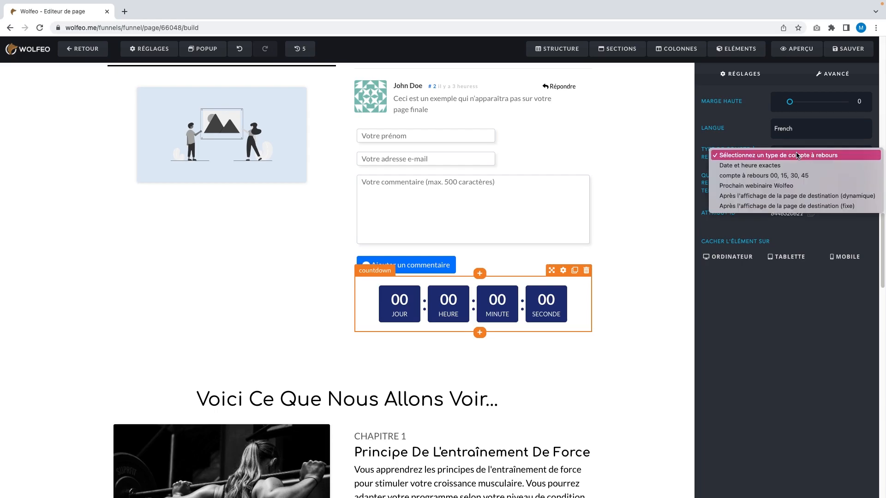
left_click(790, 165)
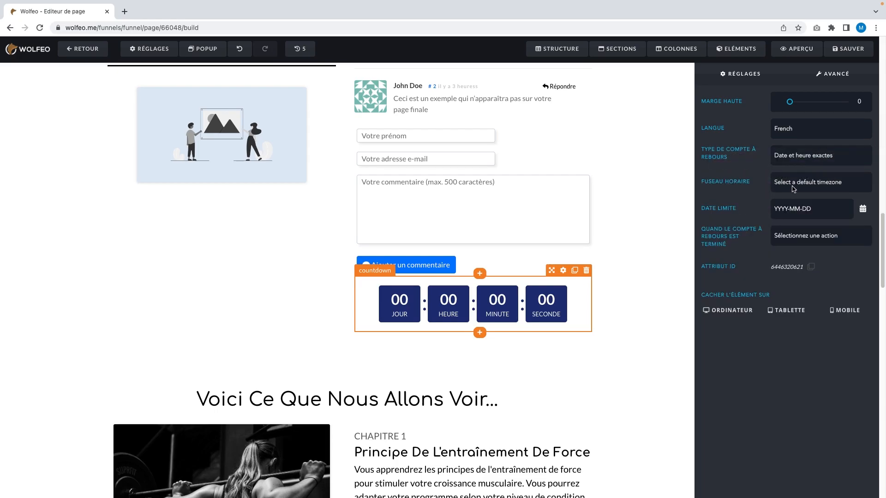
left_click(793, 187)
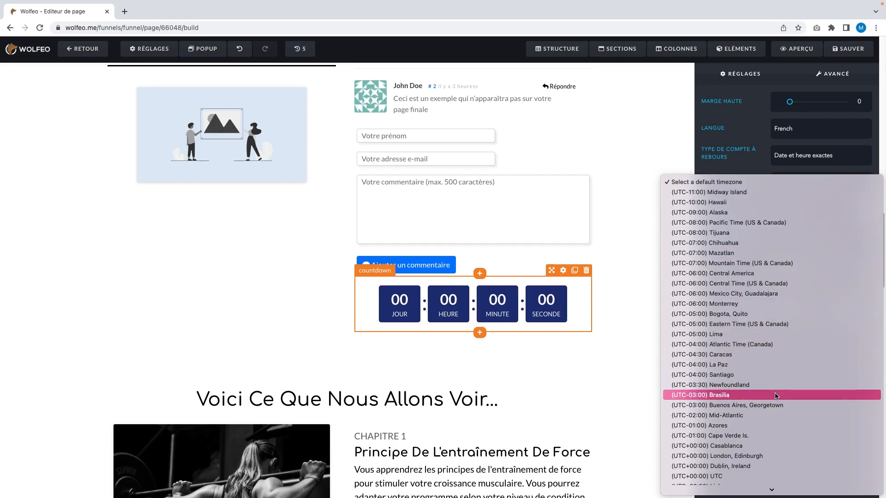
left_click(779, 455)
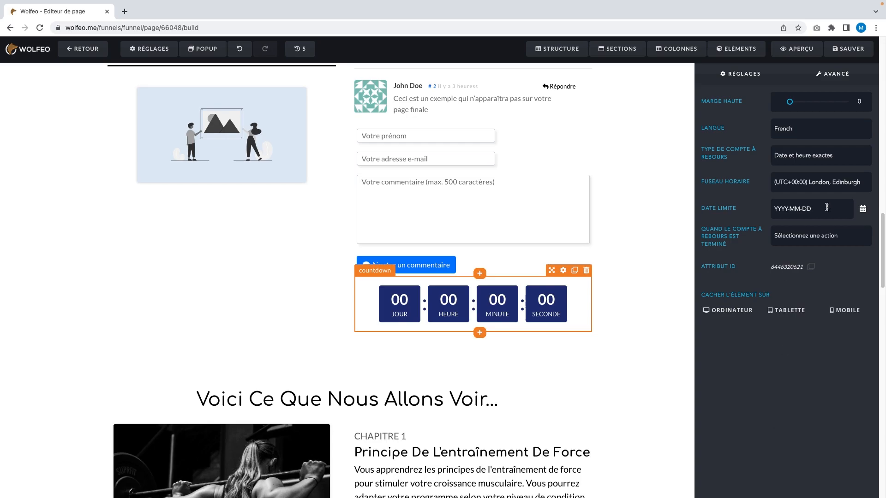
Step: Set the countdown's deadline to 2023/7/30 07:00 and save the date
left_click(853, 208)
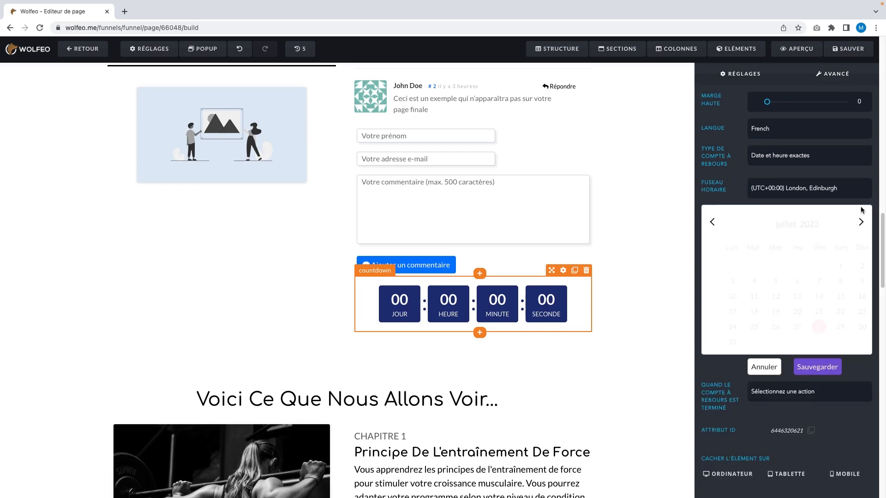
left_click(851, 327)
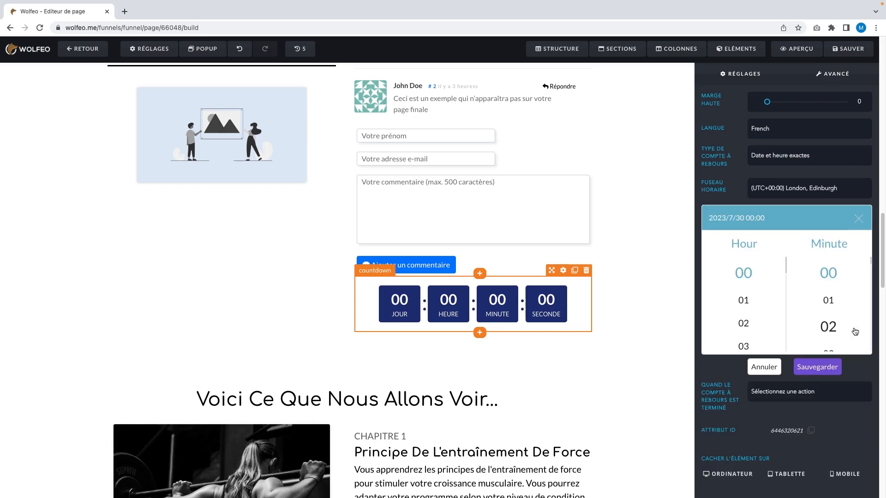
scroll(743, 336, "down", 2)
scroll(743, 336, "down", 2)
left_click(743, 333)
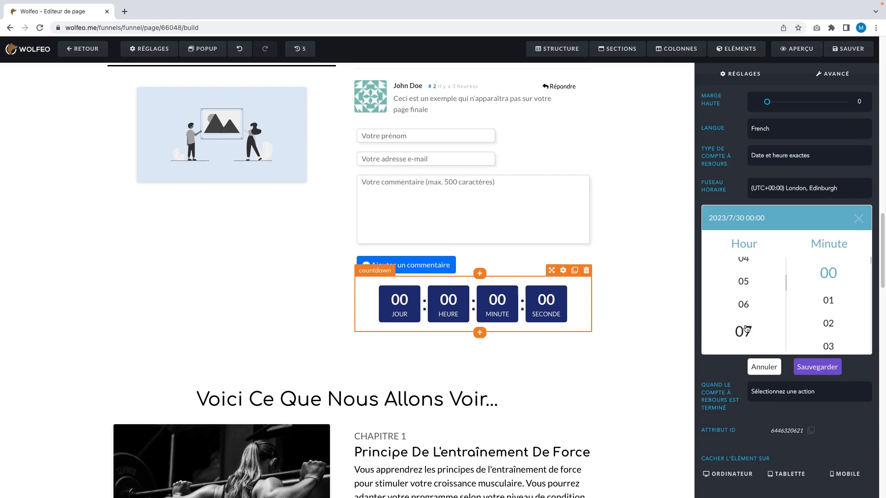
left_click(816, 368)
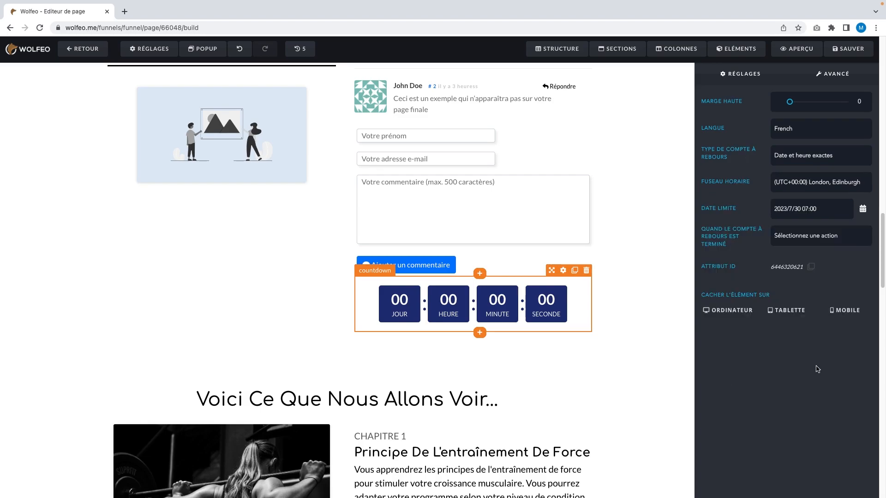
Step: Choose "Rediriger vers l'adresse url" as the action for when the countdown ends, after trying "Cacher le compte à rebours"
left_click(796, 237)
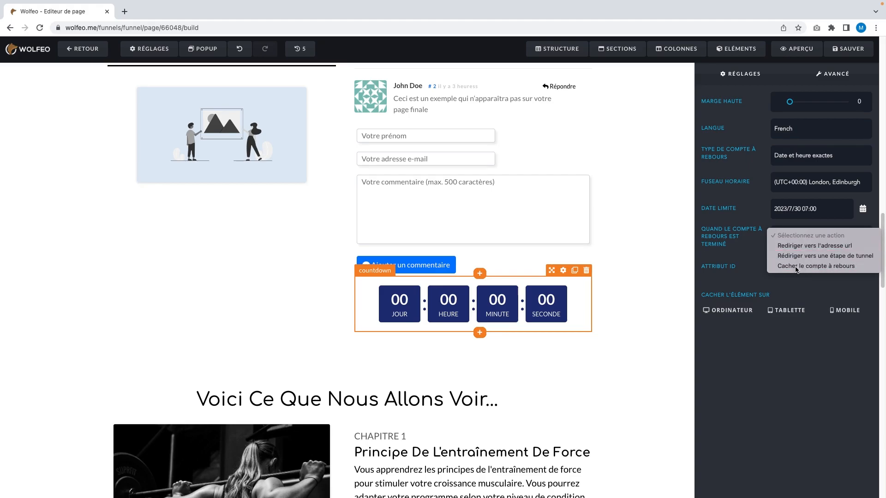
left_click(794, 266)
left_click(791, 238)
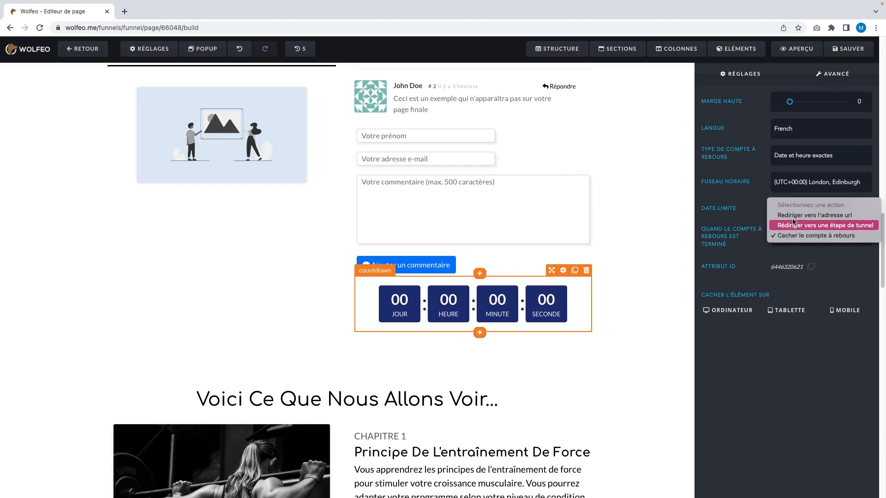
left_click(795, 215)
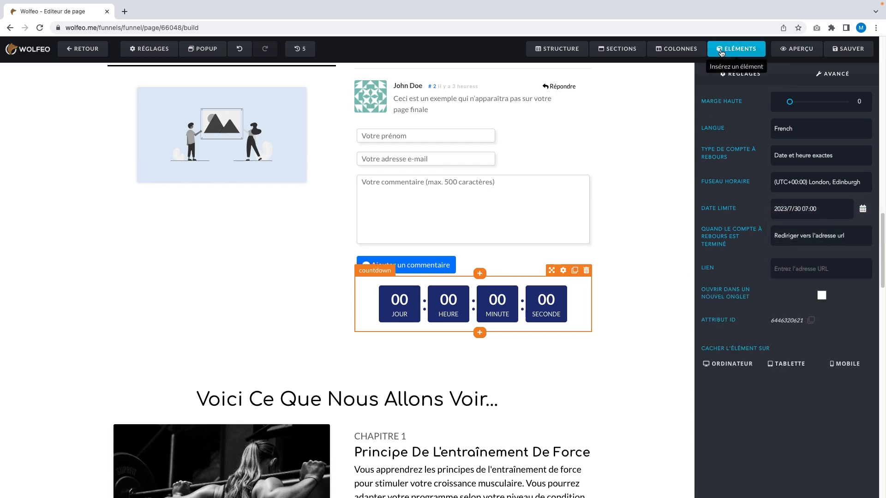
Step: Examine the "Eléments commande" group available in the order form's page editor and the matching blocks on the page
left_click(736, 48)
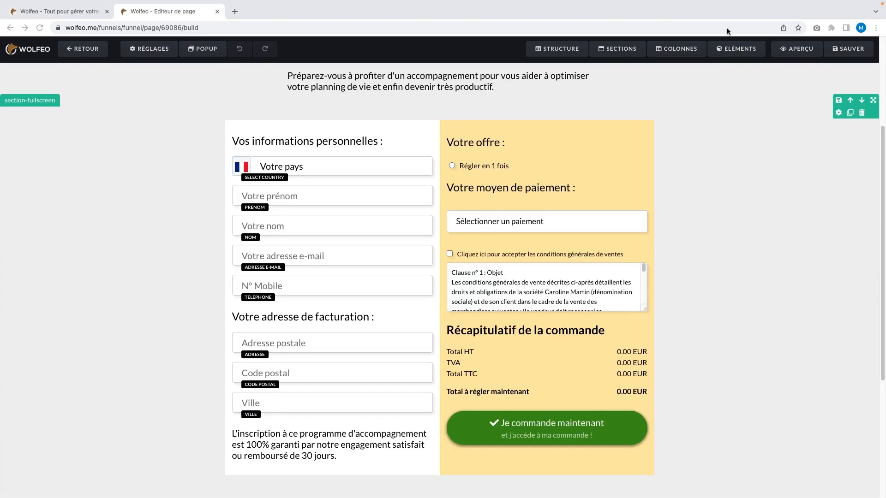
left_click(738, 51)
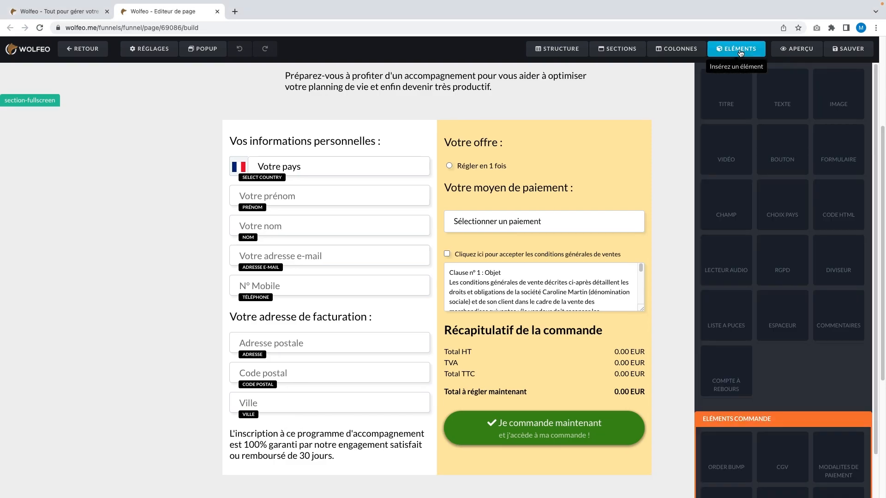
scroll(785, 276, "down", 3)
scroll(593, 310, "down", 4)
scroll(594, 310, "up", 5)
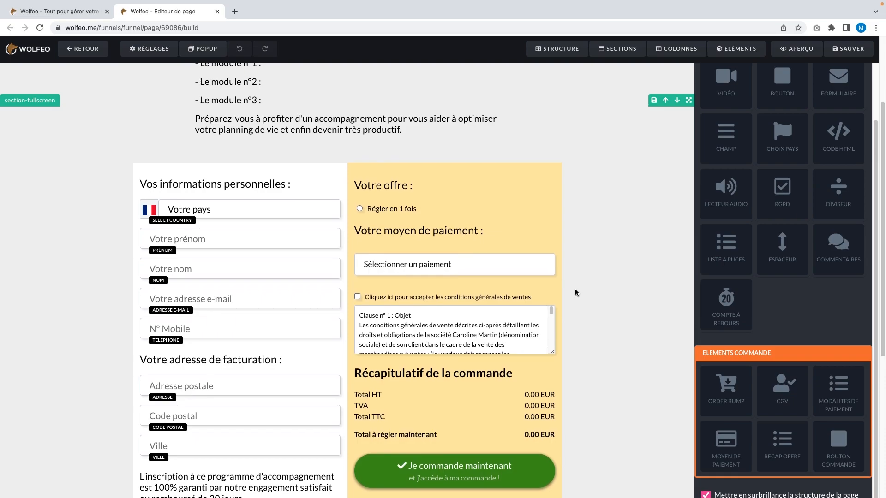
scroll(575, 290, "down", 2)
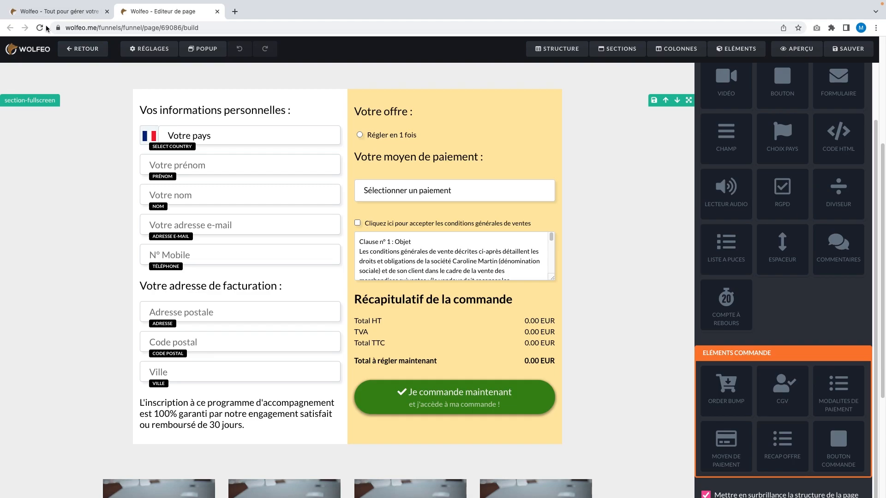
Step: Return to the "Vente Abonnement Powerflex" funnel, reload it and open the products of the "Formulaire de commande" step
left_click(53, 15)
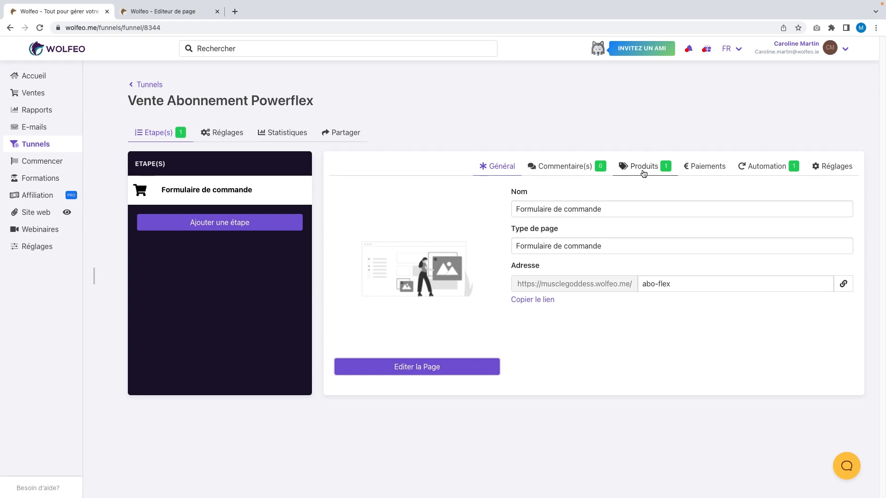
left_click(642, 169)
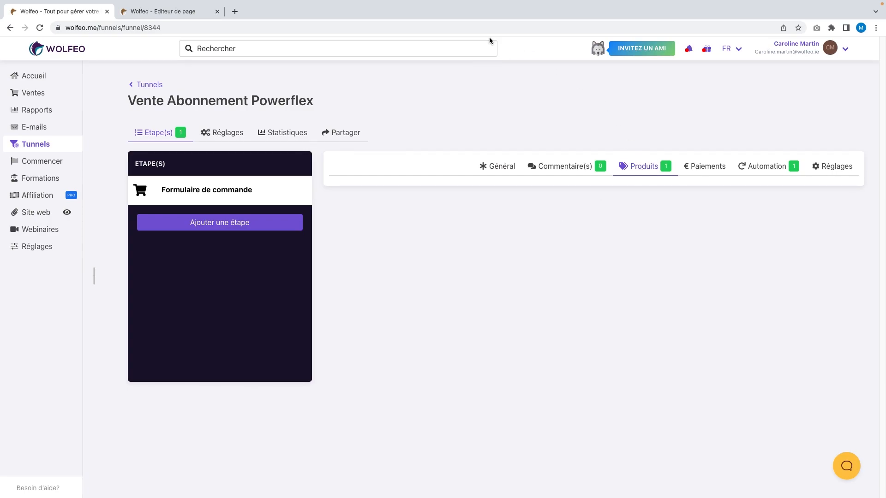
left_click(436, 24)
key("Return")
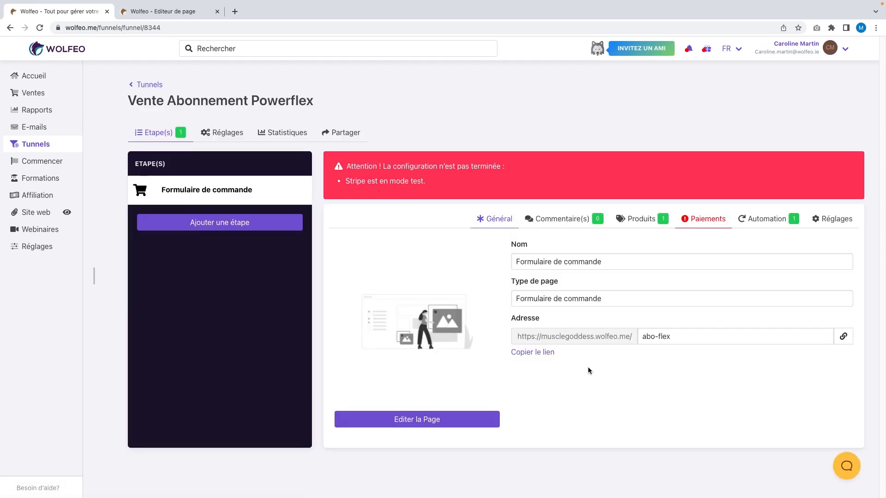
left_click(638, 223)
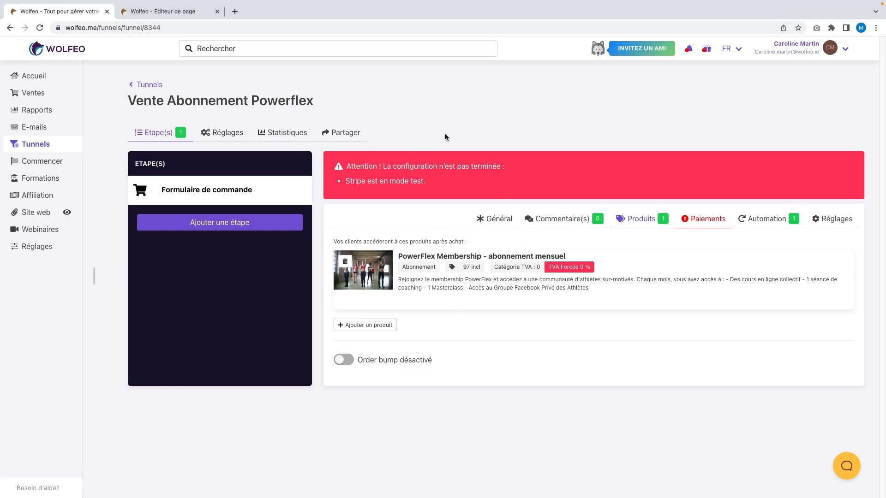
Step: Enable the order bump with the product "49 - Legging Yoga" and save the changes
left_click(348, 362)
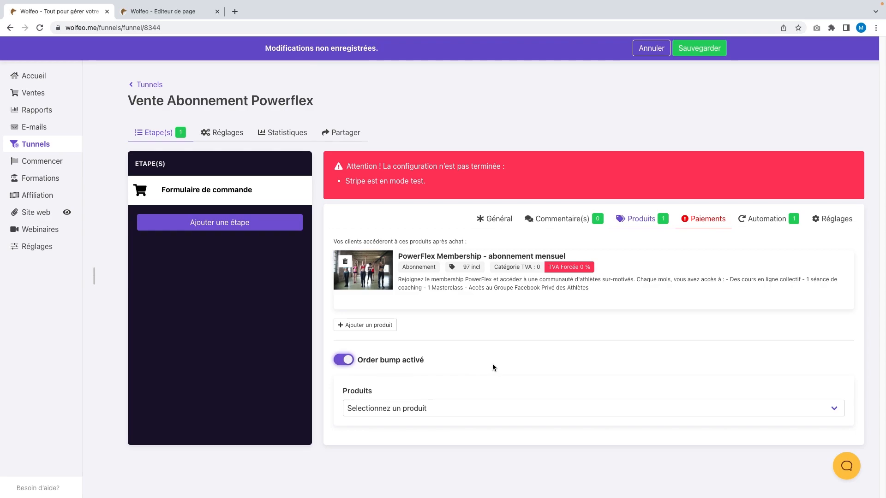
left_click(493, 409)
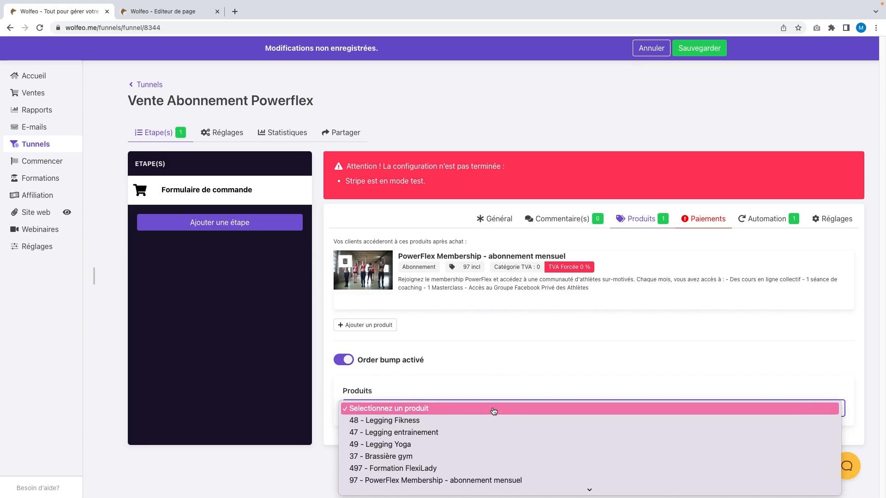
left_click(454, 445)
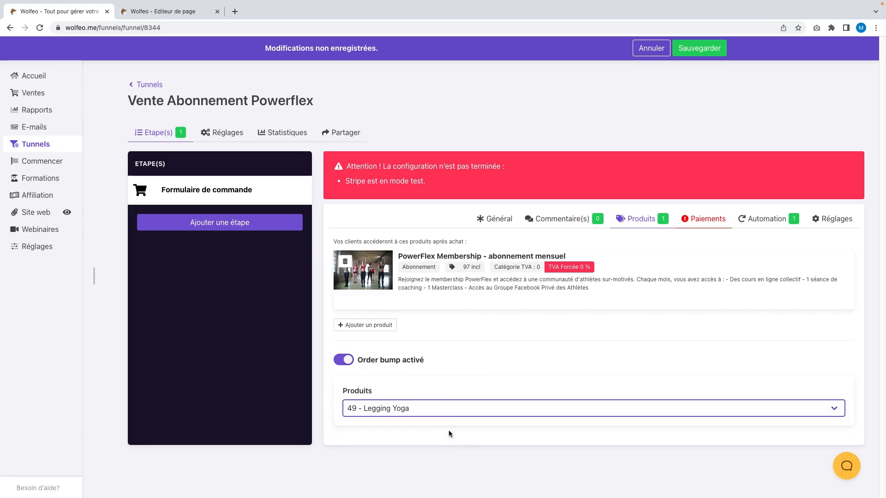
left_click(692, 52)
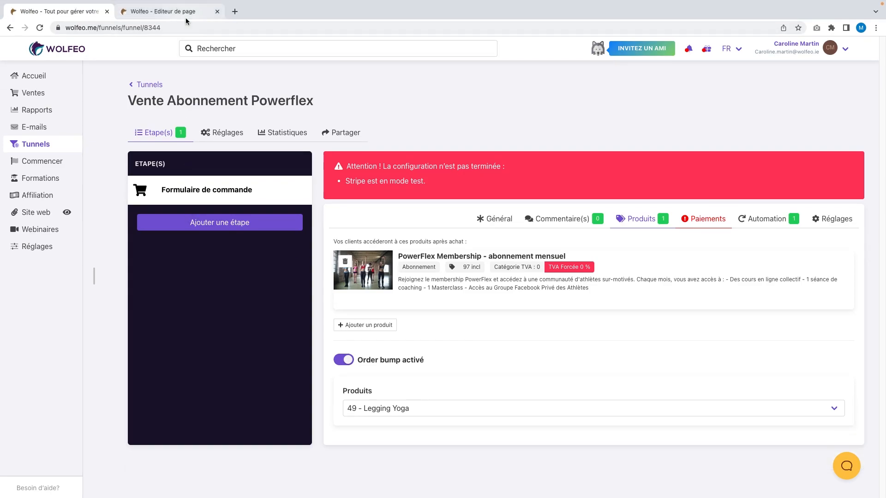
Step: Back in the page editor, add an "Order bump" element above the "Votre offre :" heading
left_click(185, 14)
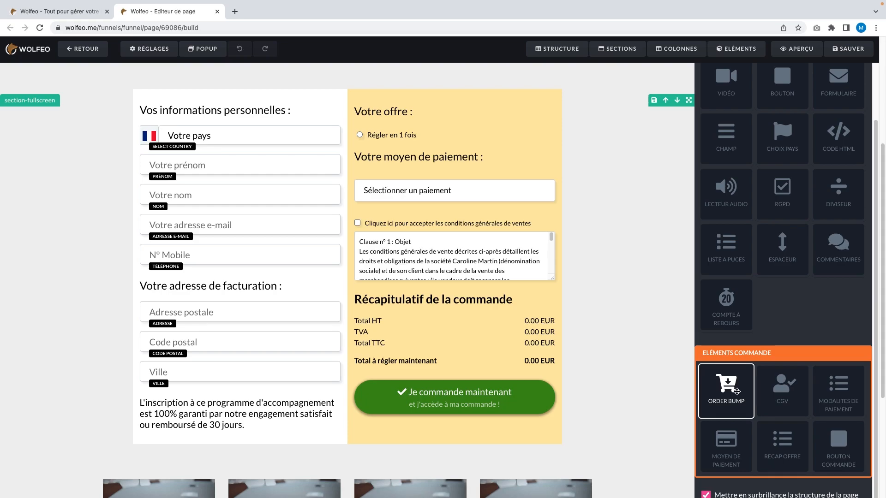
left_click_drag(736, 391, 551, 100)
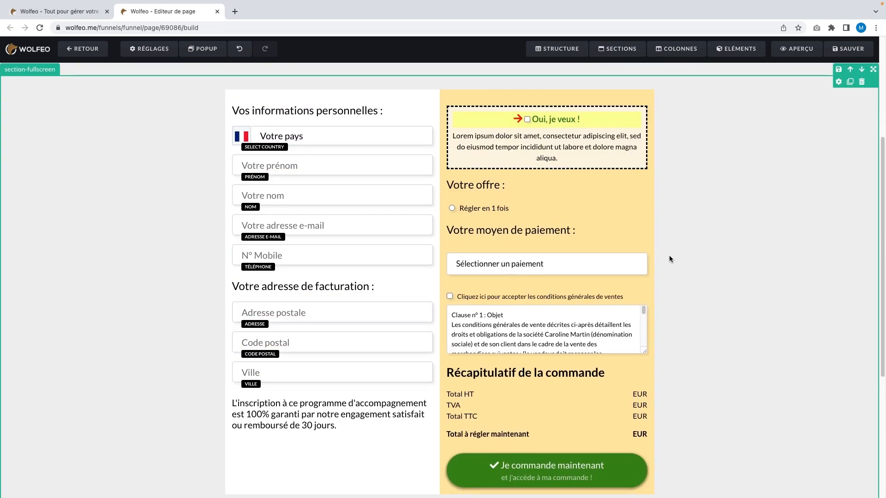
Step: Set the order bump's description to "2 legging yyoga pour 12euros" and close its settings
left_click(618, 100)
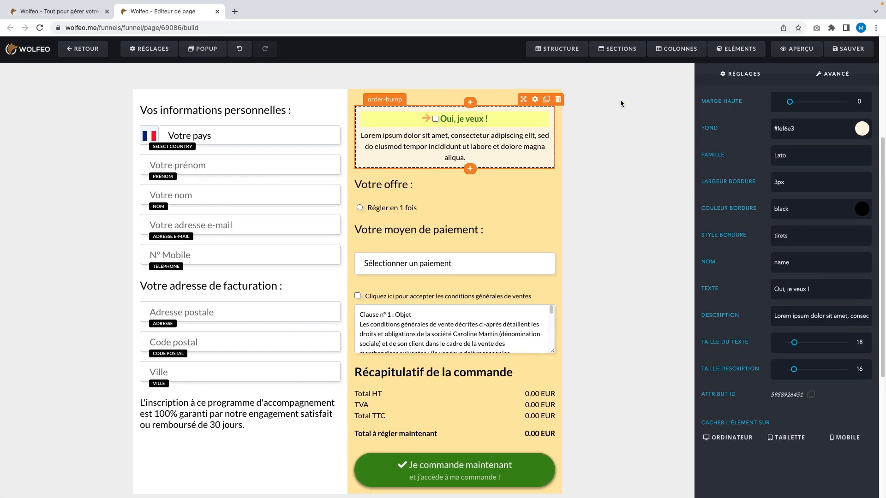
triple_click(801, 318)
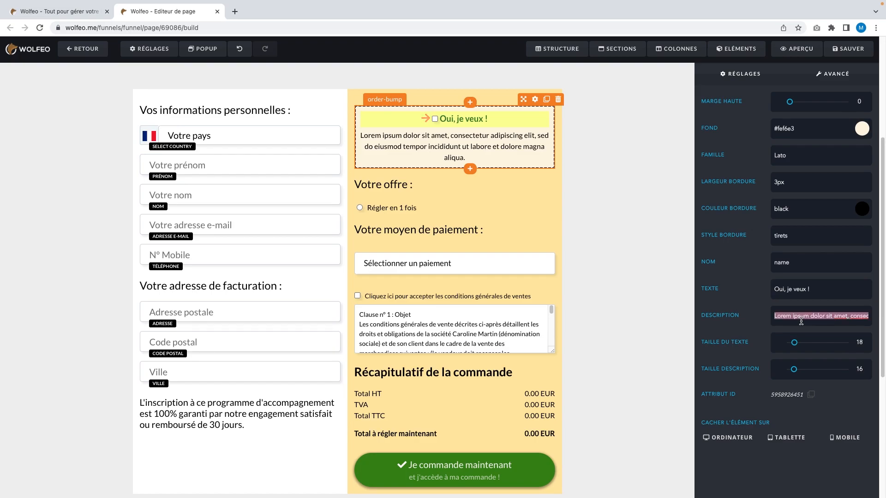
type("2 legging y")
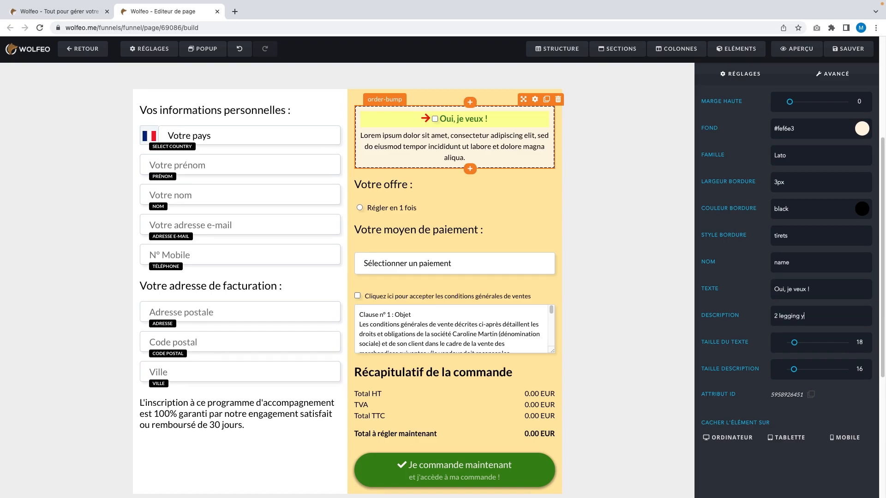
type("yoga pour 12euros")
left_click(675, 336)
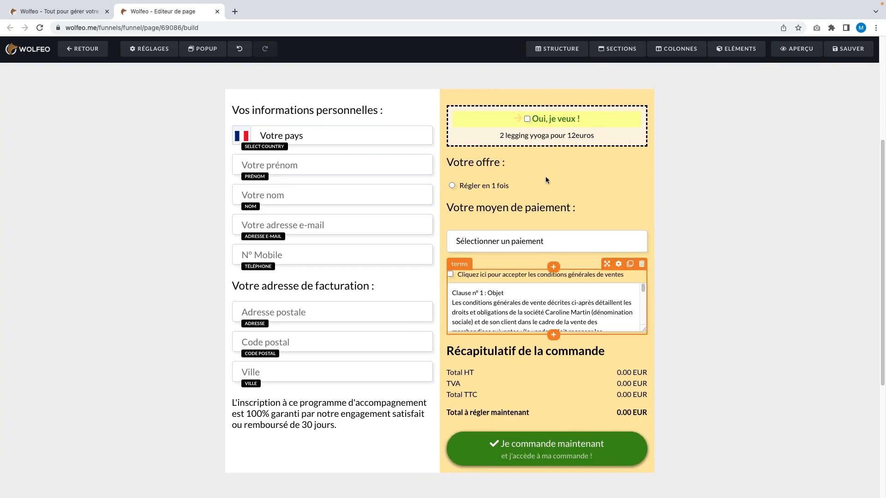
Step: Examine the general terms of sale block on the order form and the order elements available for the page
left_click(735, 49)
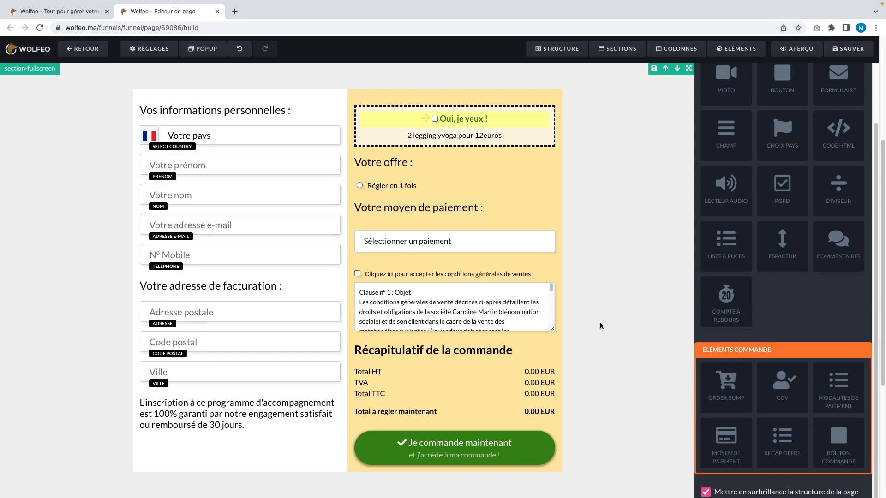
left_click(417, 276)
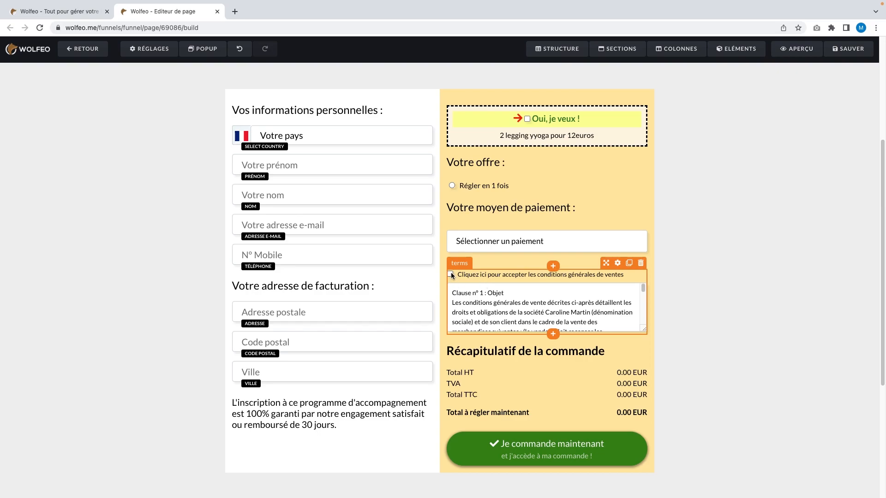
scroll(525, 297, "down", 15)
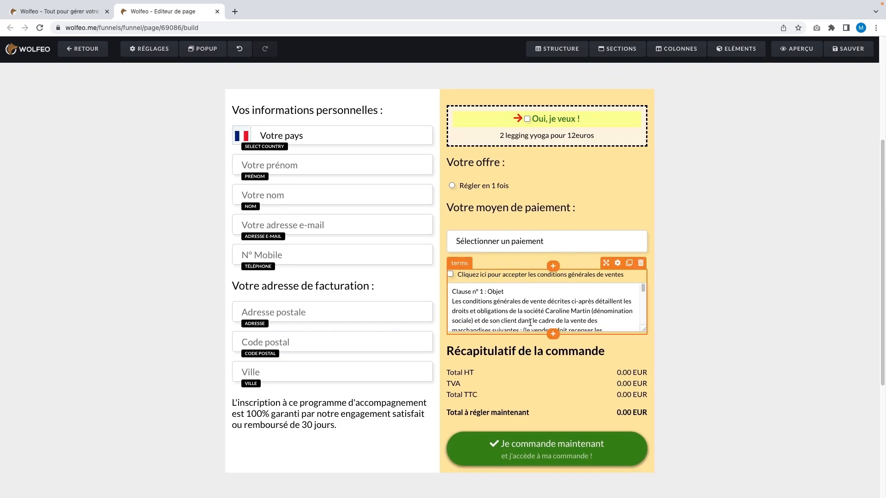
scroll(513, 303, "up", 8)
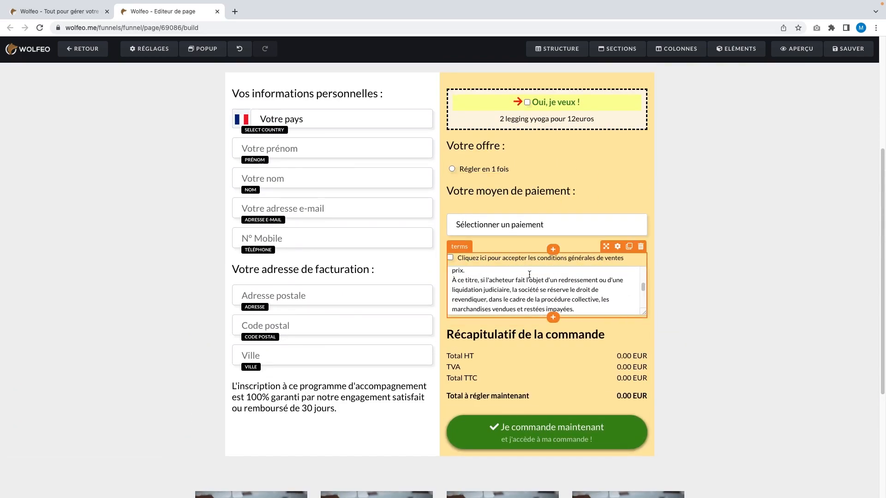
left_click(581, 113)
left_click(734, 51)
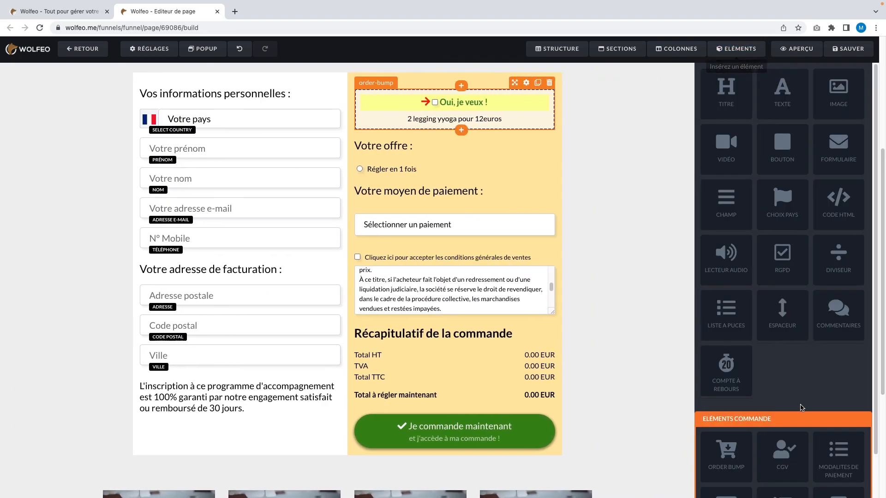
Step: Examine the payment terms and payment method blocks on the order form alongside their matching order elements
scroll(789, 377, "down", 3)
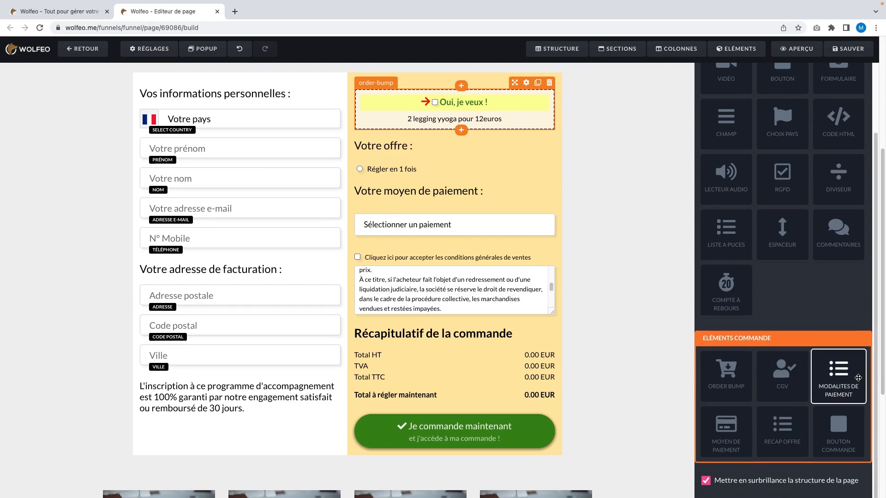
left_click(388, 171)
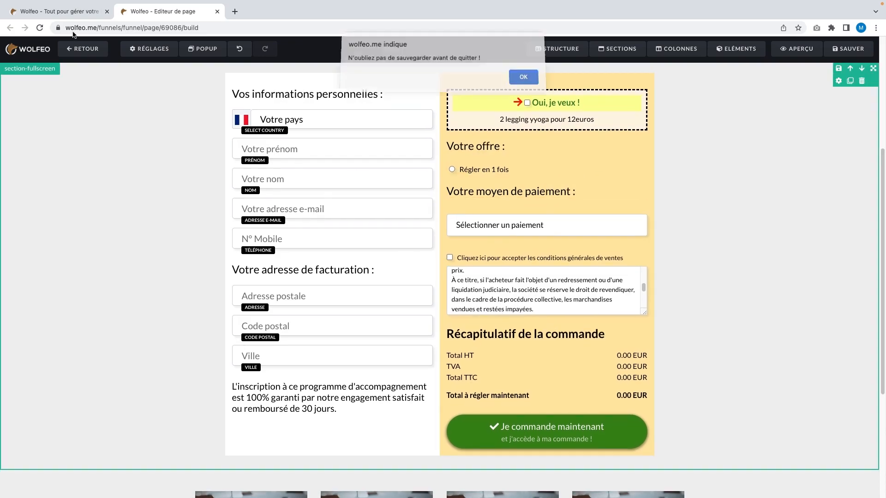
left_click(529, 79)
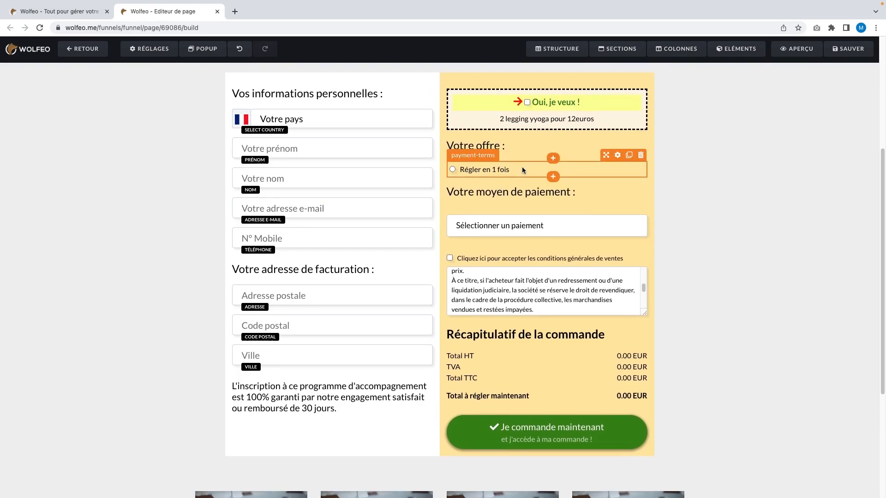
left_click(736, 48)
scroll(710, 374, "down", 3)
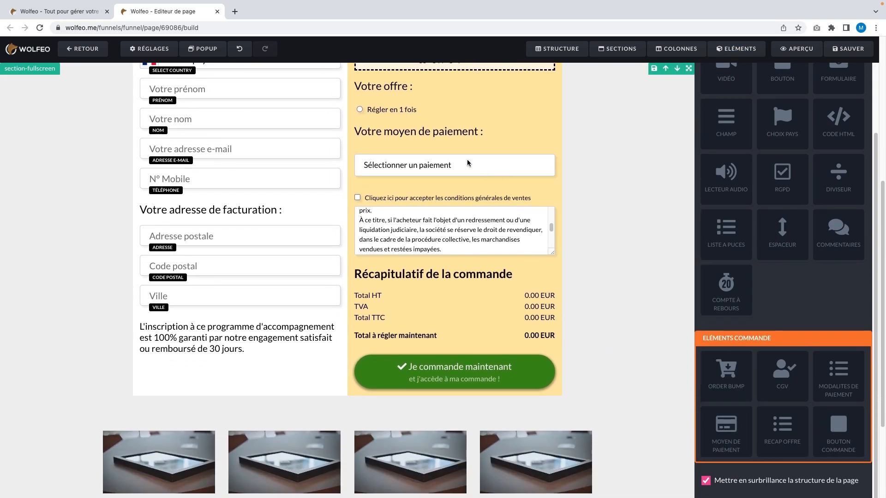
left_click_drag(733, 438, 459, 165)
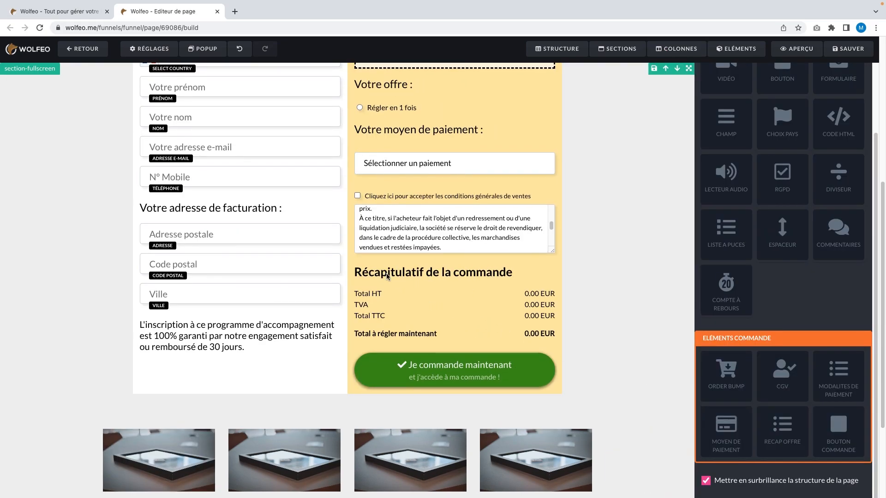
Step: Open the settings of the "Récapitulatif de la commande" block and return to the available order elements
left_click(361, 275)
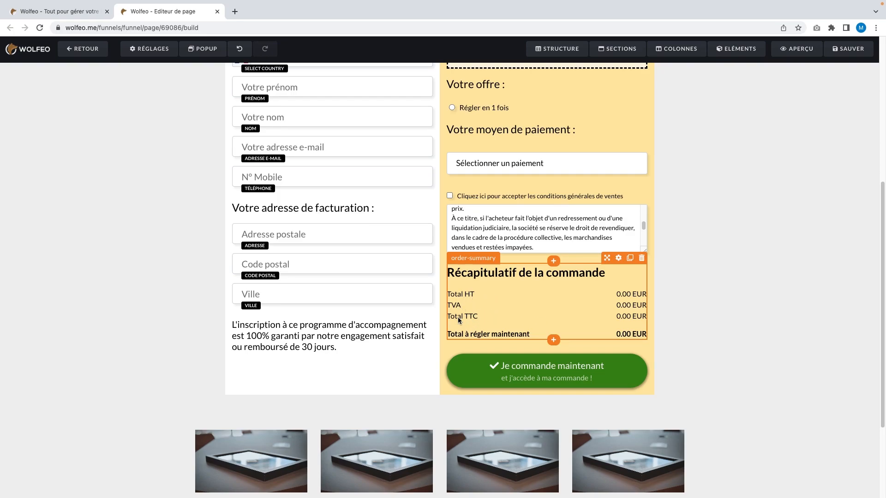
left_click(619, 259)
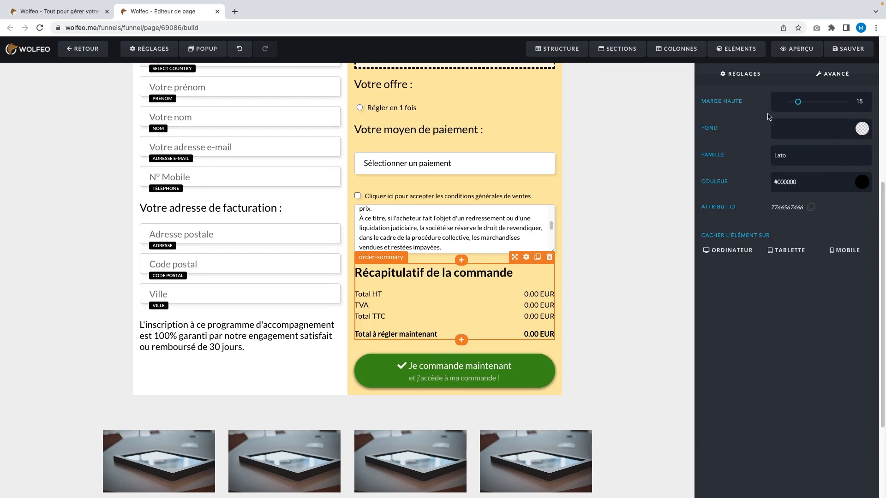
left_click(736, 49)
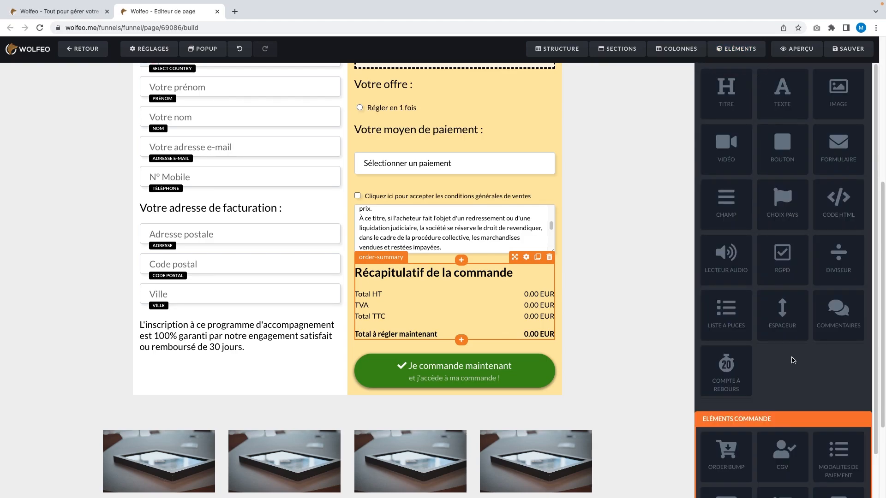
scroll(792, 360, "down", 2)
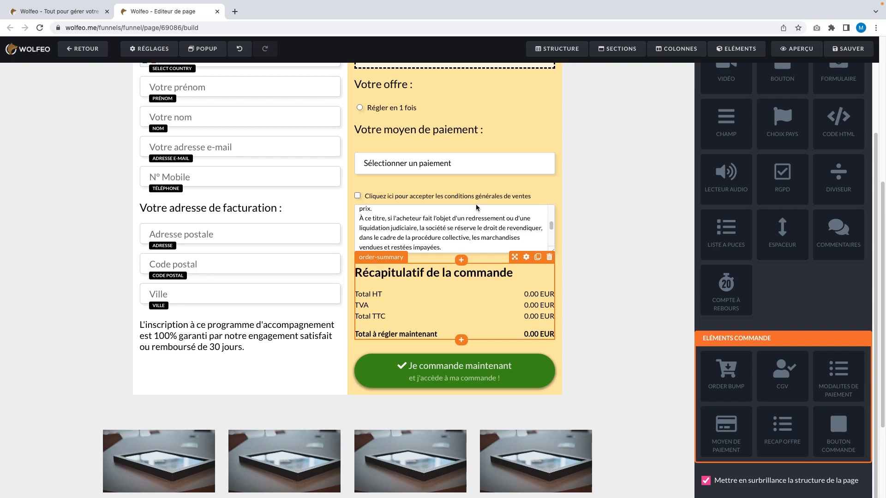
Step: Move the "Je commande maintenant" order button above the order summary and reopen the list of order elements
scroll(488, 298, "up", 1)
scroll(487, 316, "up", 1)
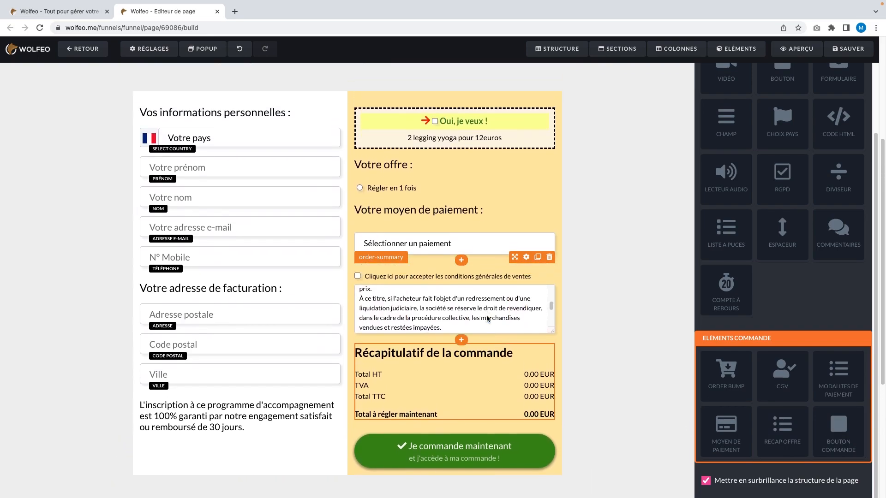
left_click(471, 454)
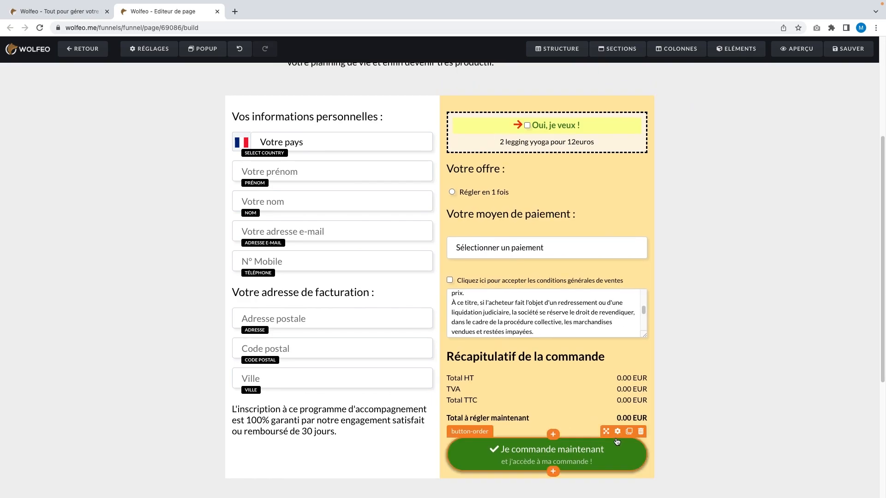
left_click_drag(607, 432, 585, 335)
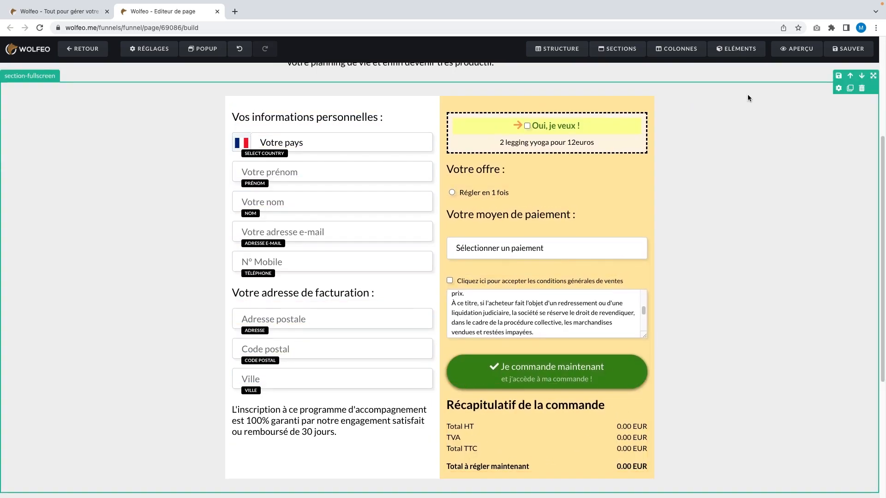
left_click(736, 48)
scroll(735, 460, "down", 2)
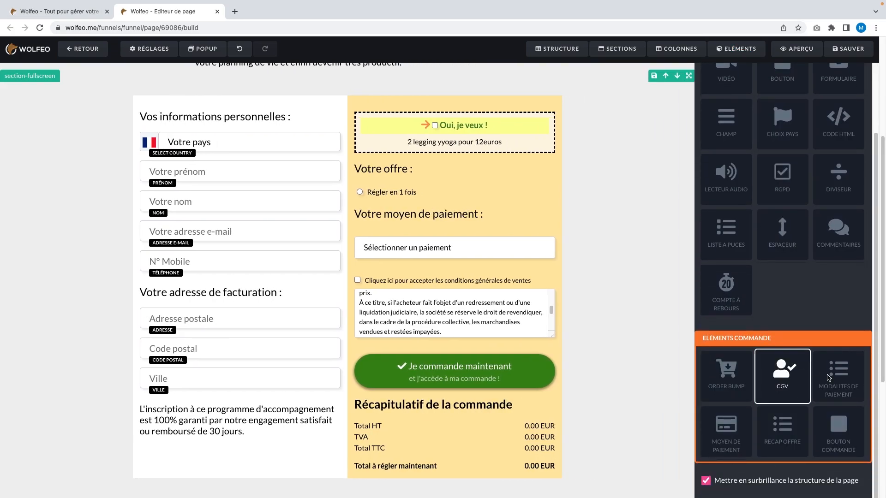